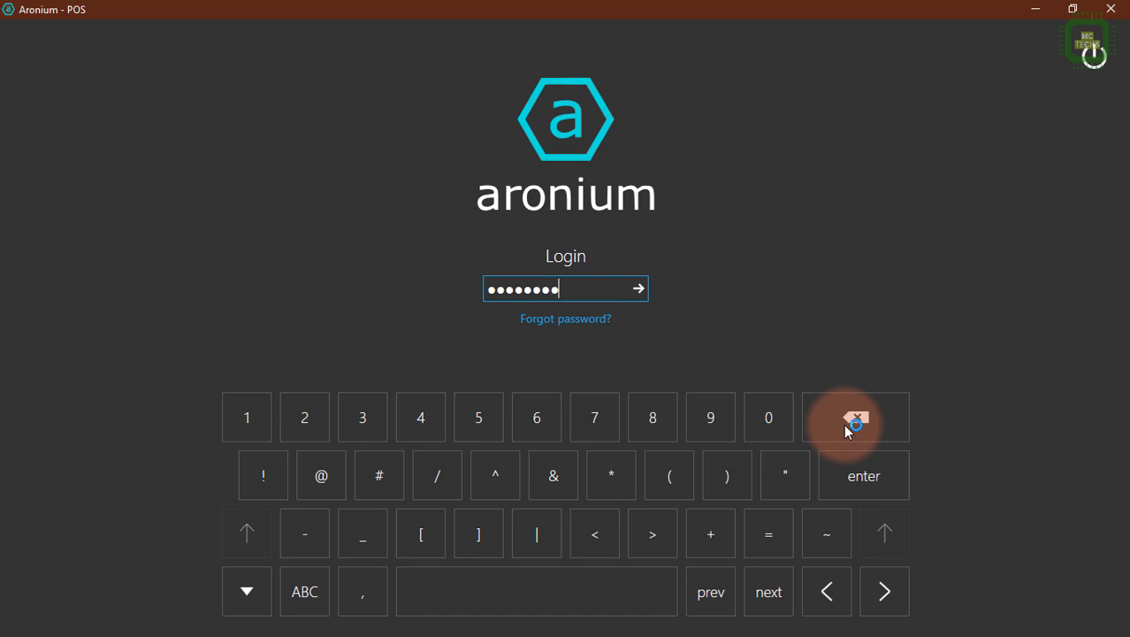
Submit the login password and open the product list in the Management area.
key("Return")
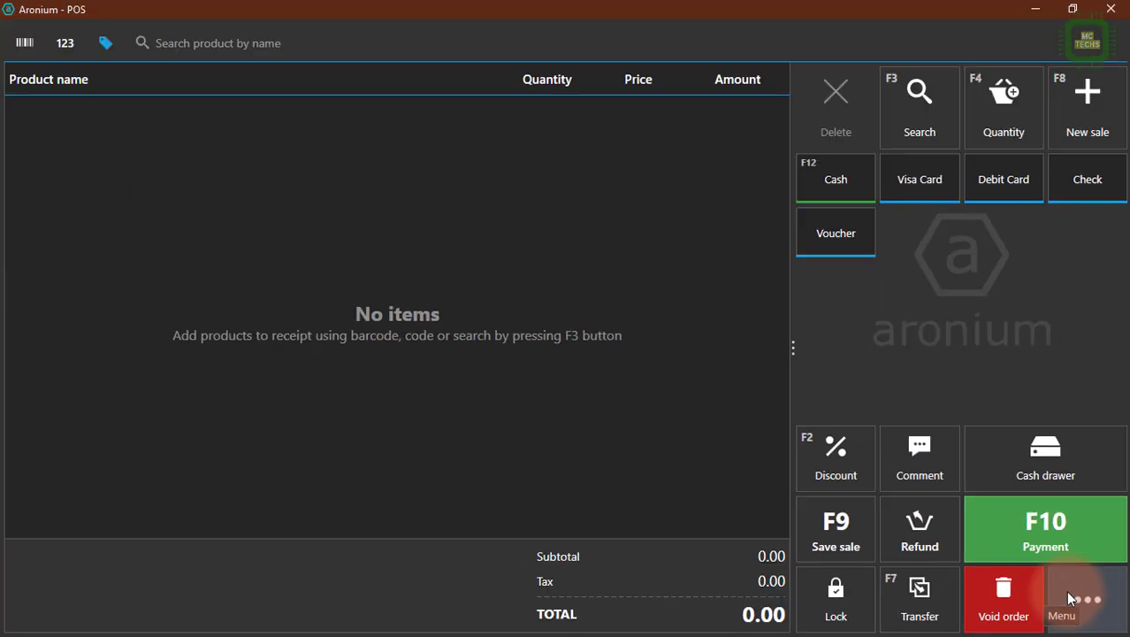
left_click(1068, 600)
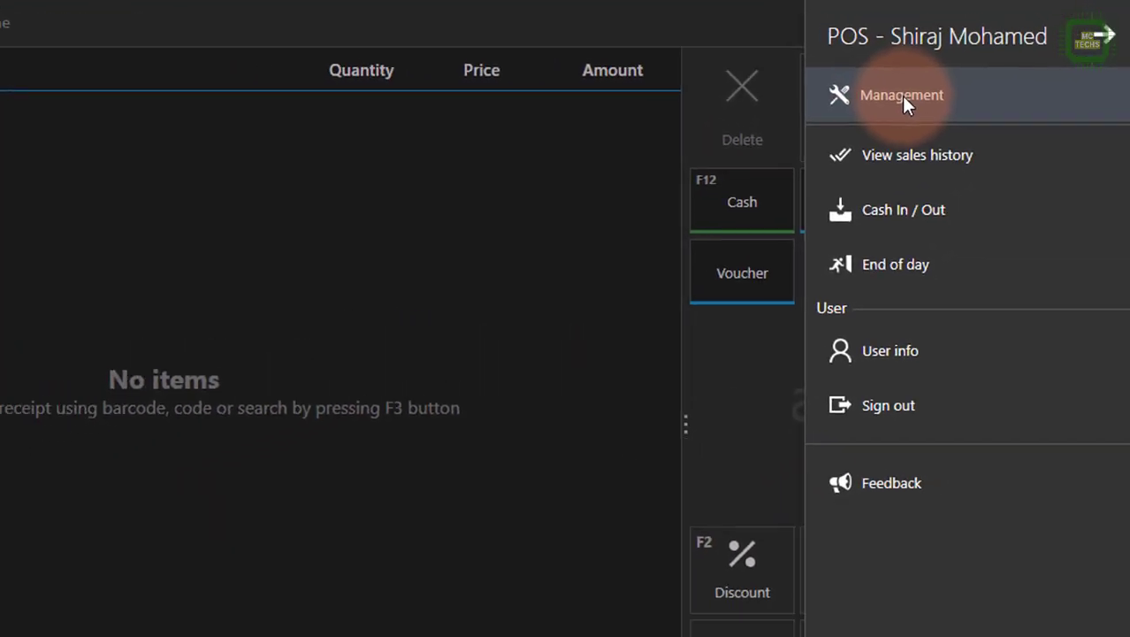
left_click(902, 96)
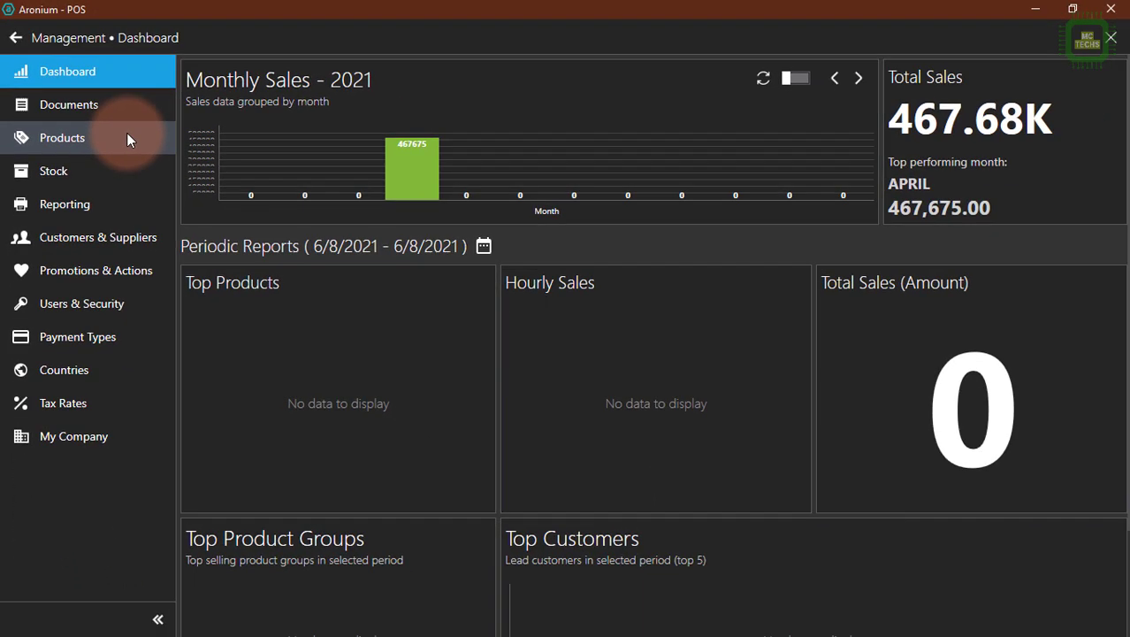
left_click(126, 139)
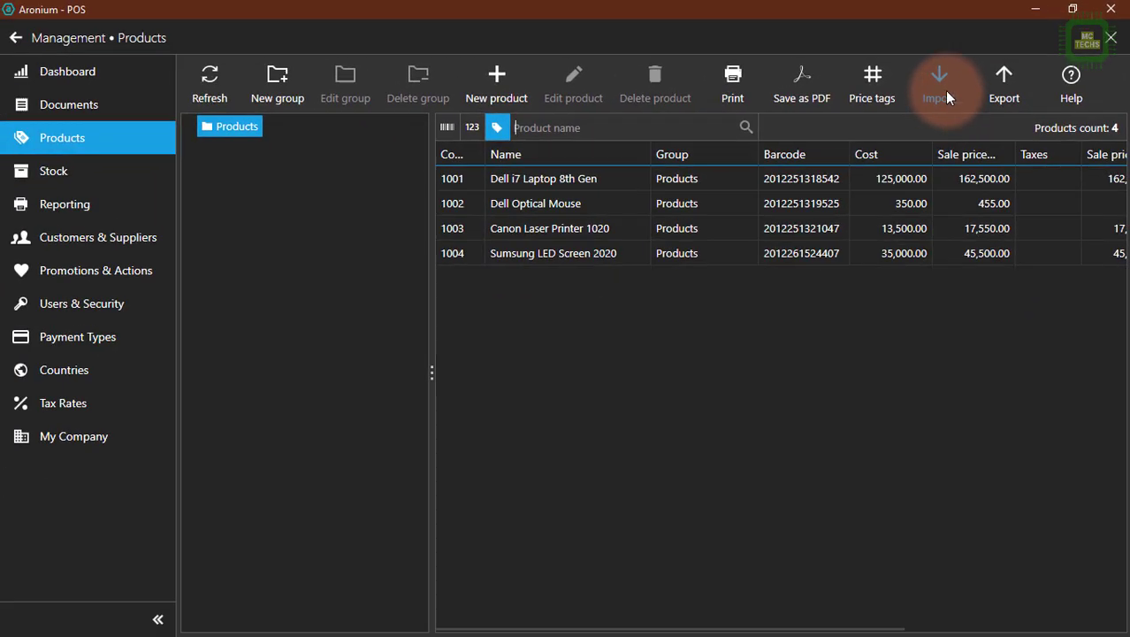
Minimize the POS window and open the products.csv file from the desktop in Excel.
left_click(1035, 12)
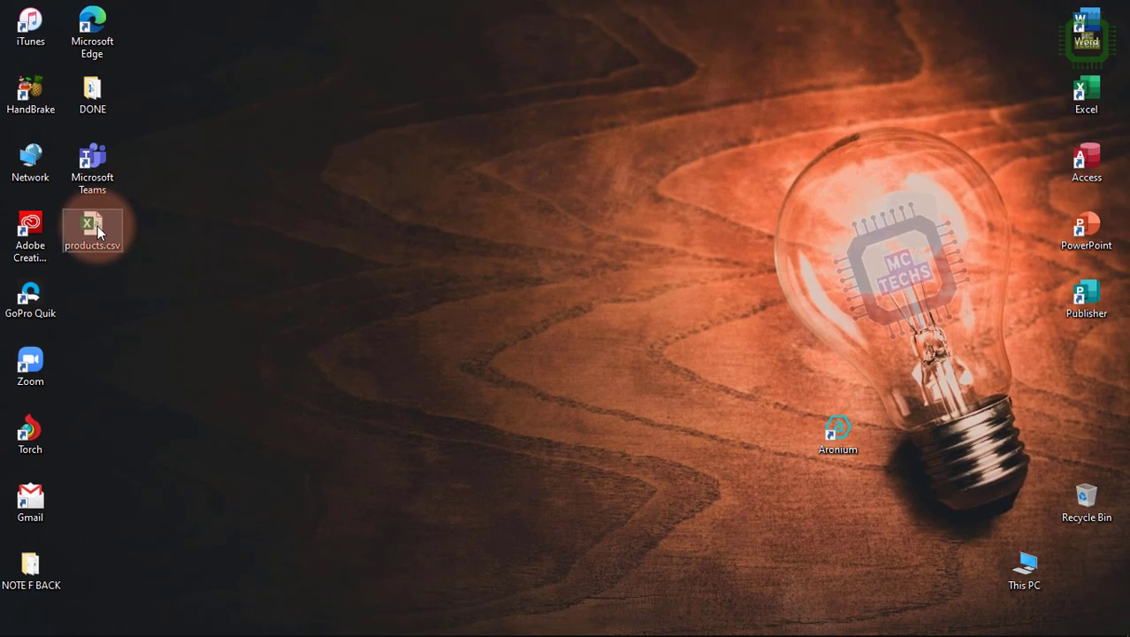
double_click(115, 211)
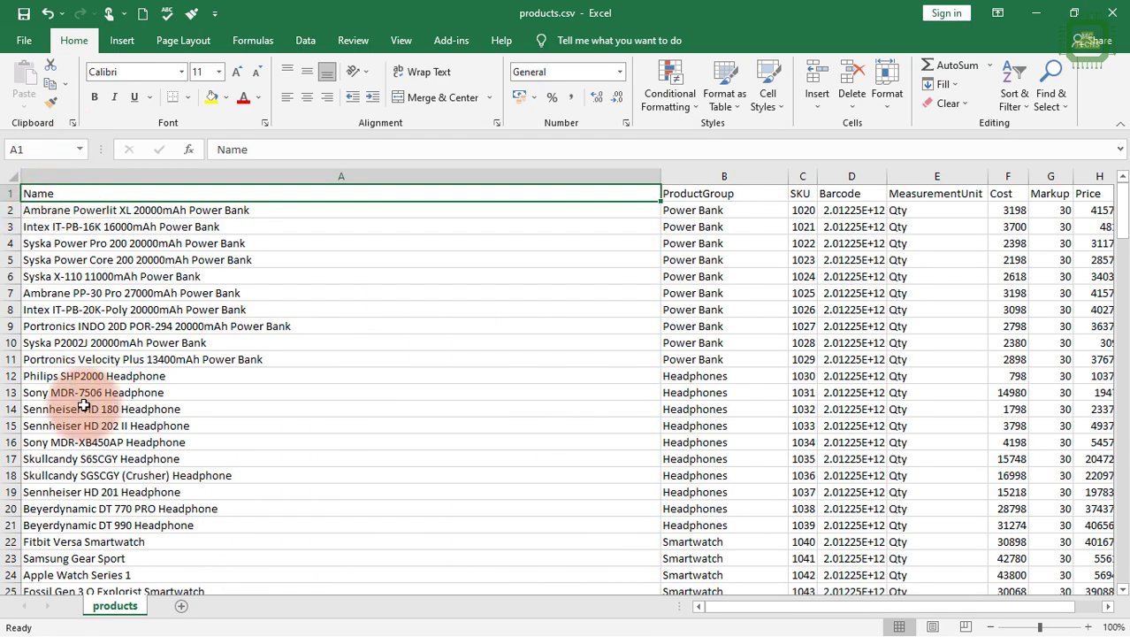
Examine the Name, ProductGroup and SKU columns of the product sheet.
scroll(84, 399, "down", 16)
scroll(129, 452, "up", 16)
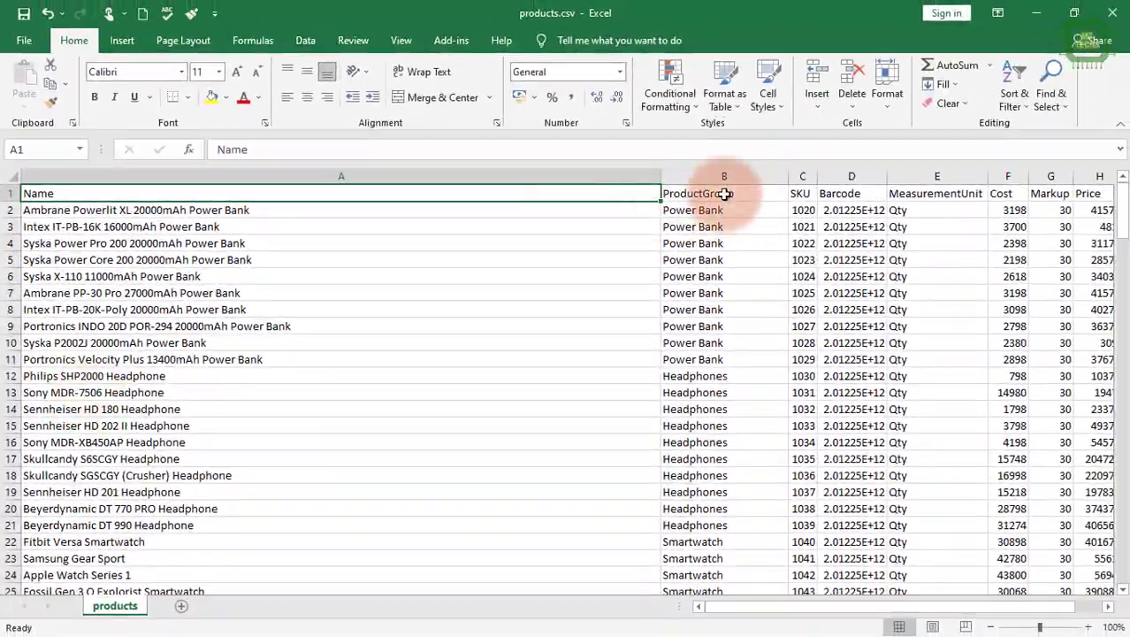
left_click(725, 193)
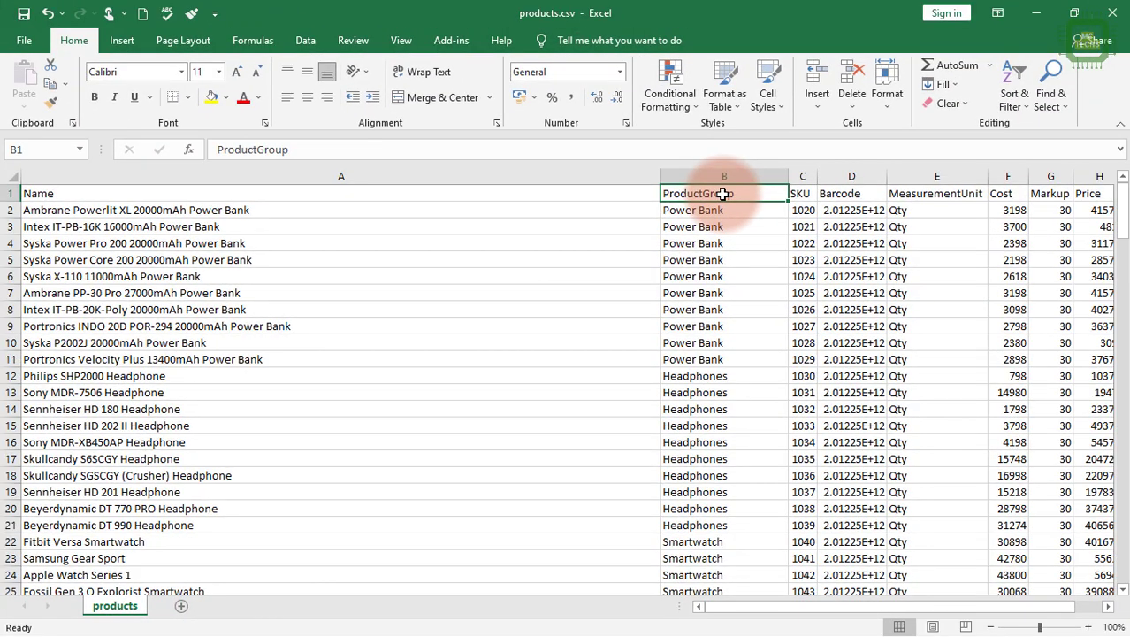
left_click_drag(808, 607, 845, 619)
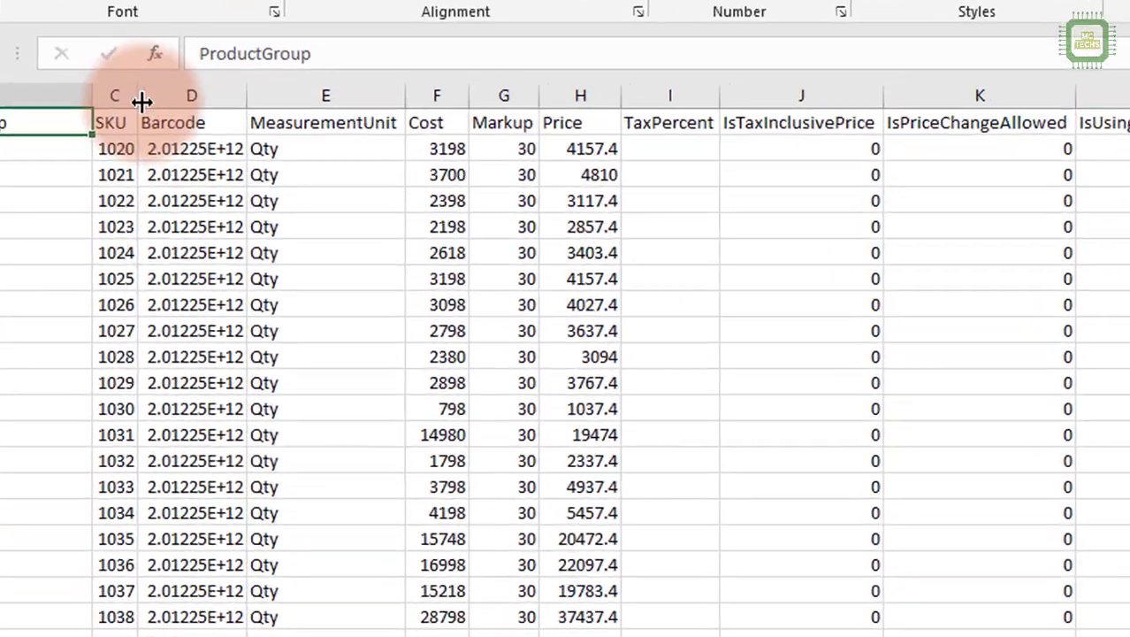
left_click(177, 179)
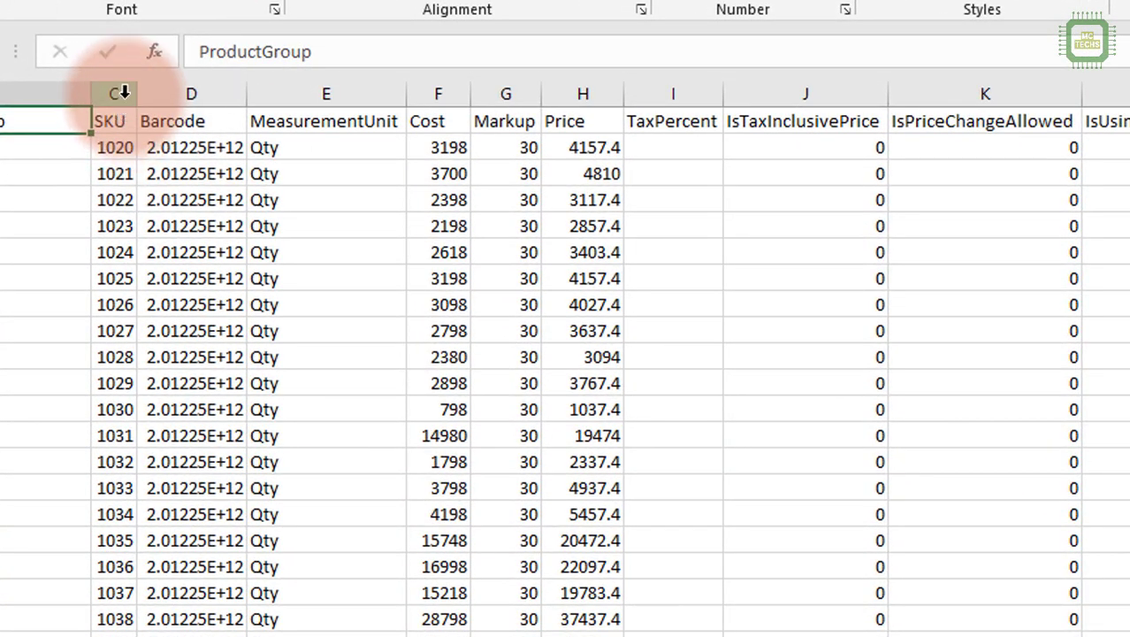
left_click_drag(128, 151, 116, 577)
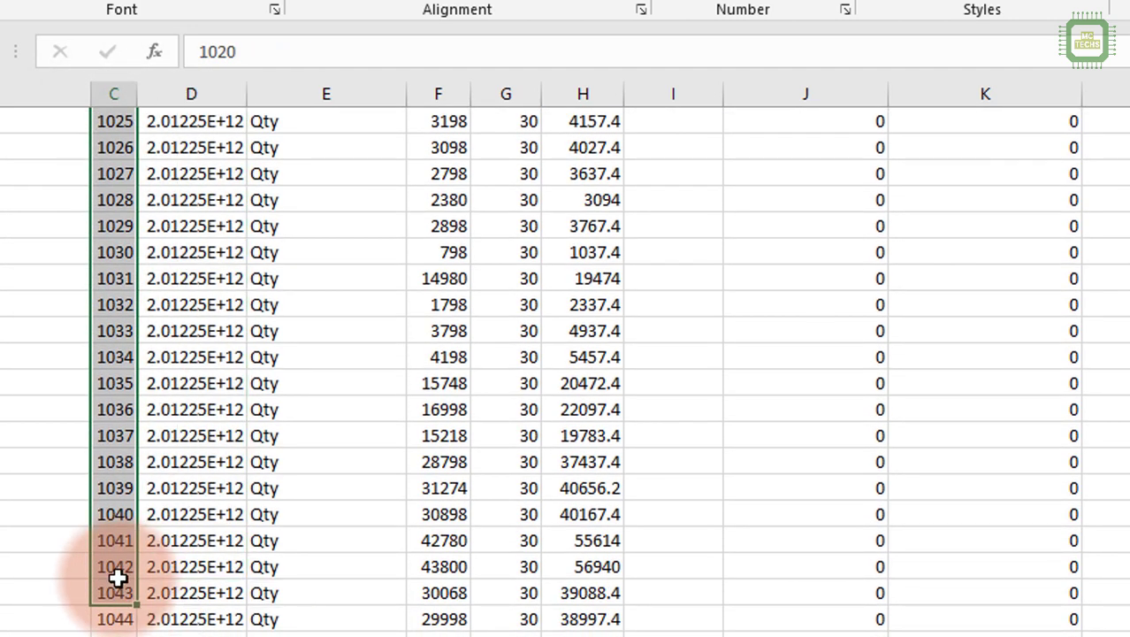
scroll(116, 578, "up", 2)
Format the whole Barcode column as Number without decimal places.
left_click(203, 124)
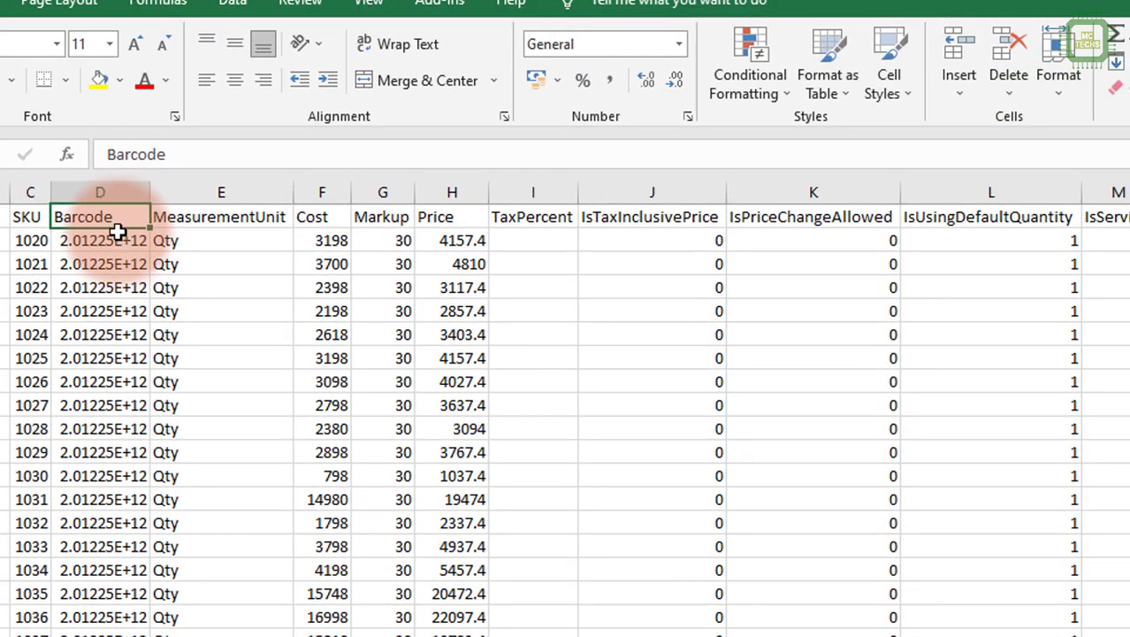
left_click(131, 190)
left_click(678, 44)
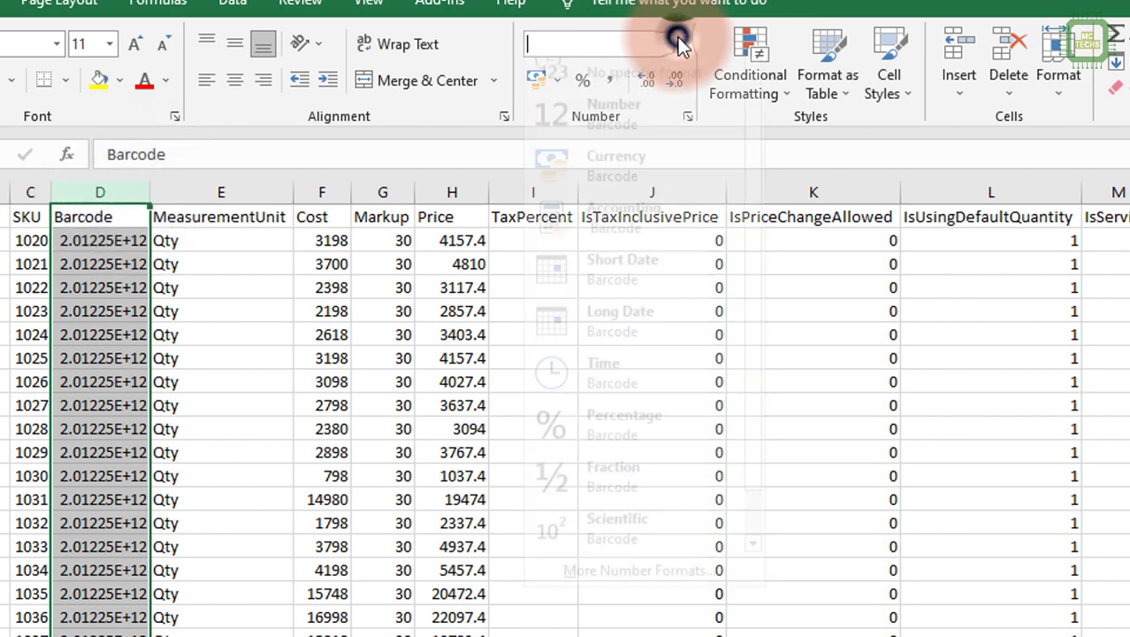
left_click(586, 132)
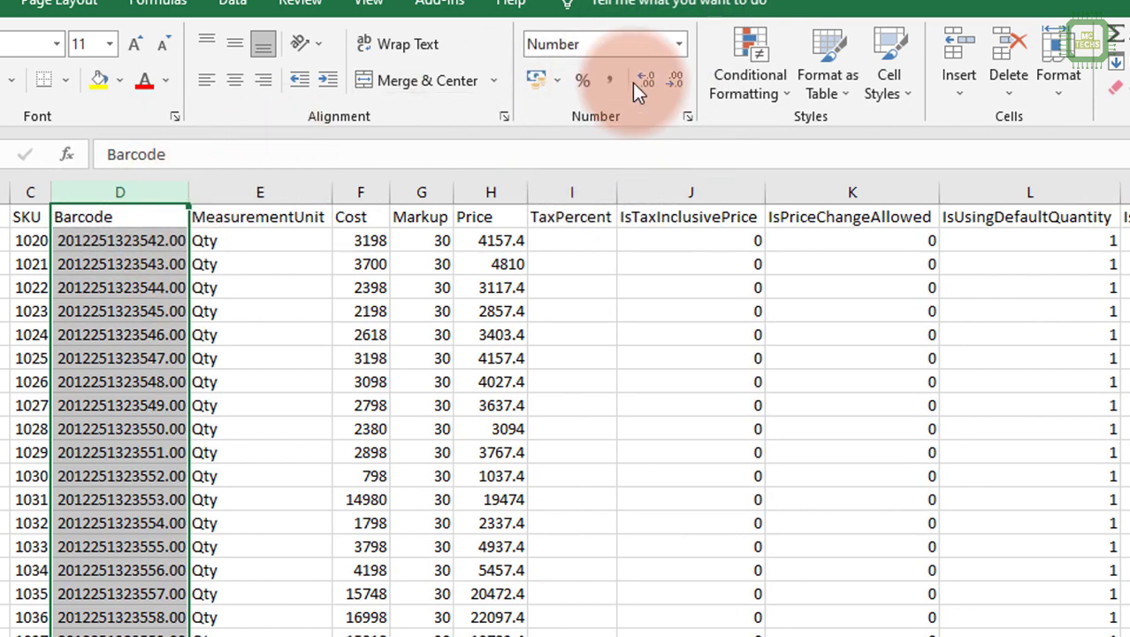
left_click(675, 81)
left_click(675, 80)
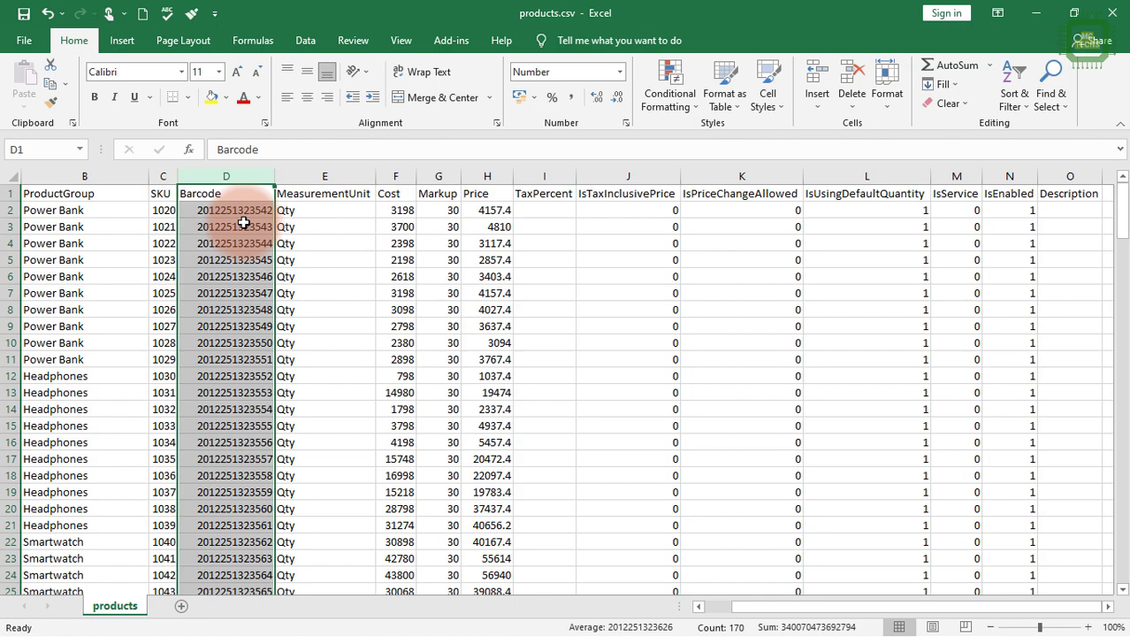
Examine the MeasurementUnit, Cost and Markup columns of the product sheet.
left_click(325, 176)
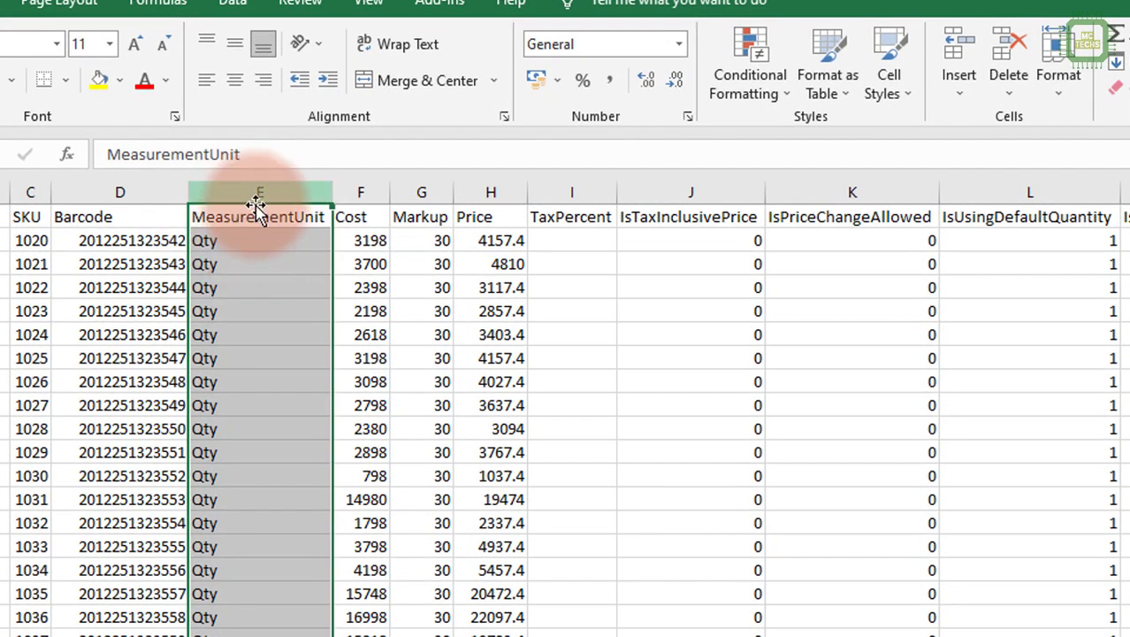
left_click(227, 242)
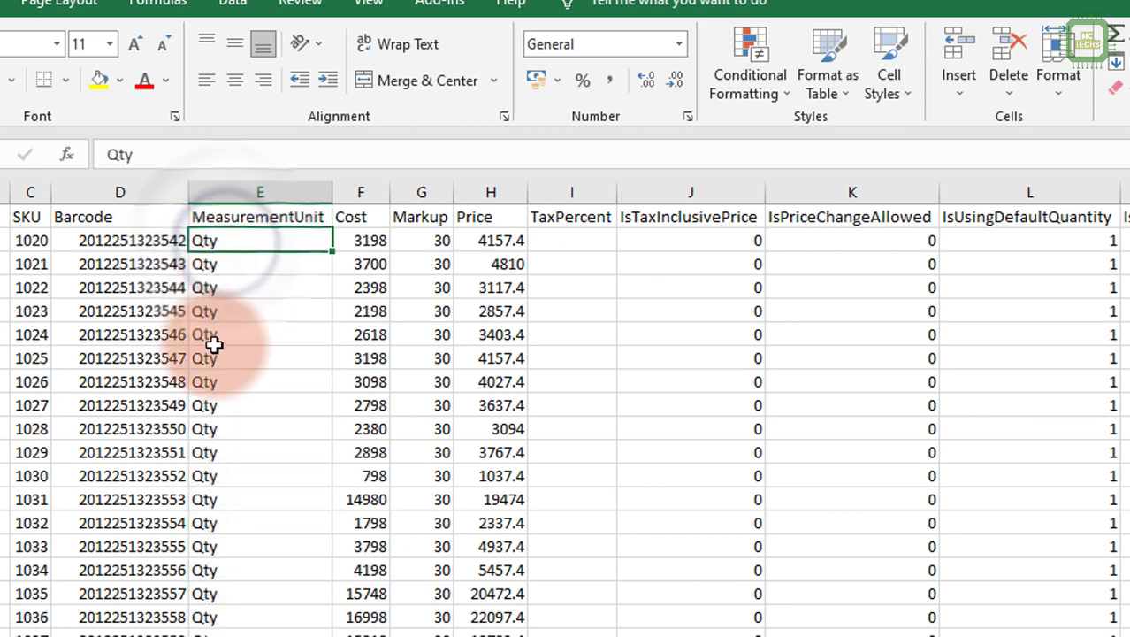
left_click(361, 191)
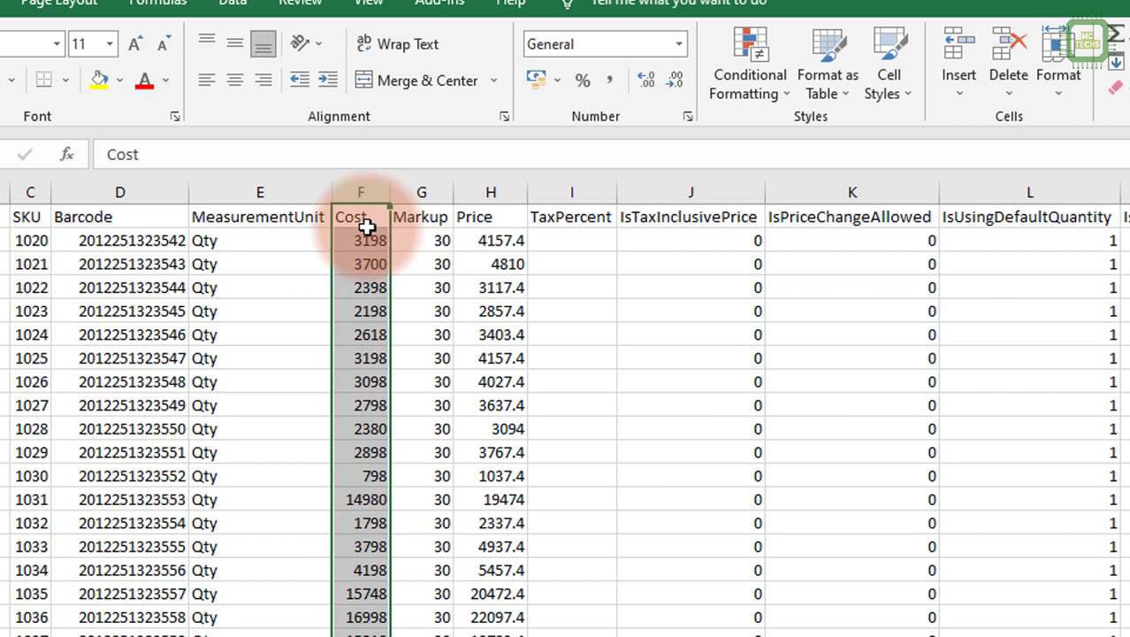
left_click_drag(370, 245, 356, 618)
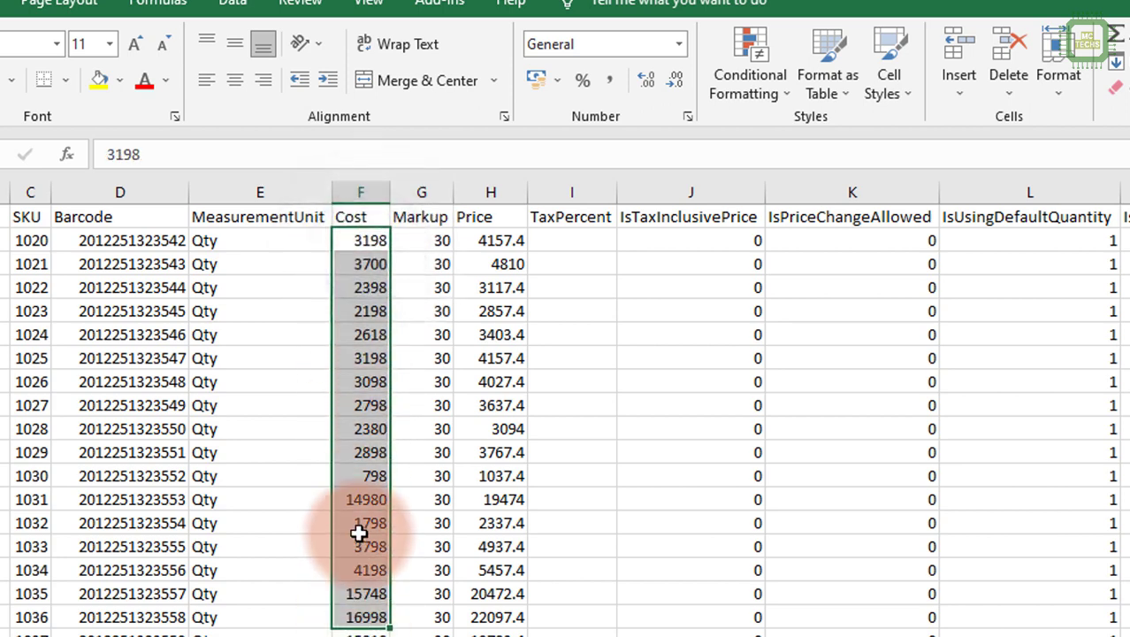
left_click(431, 192)
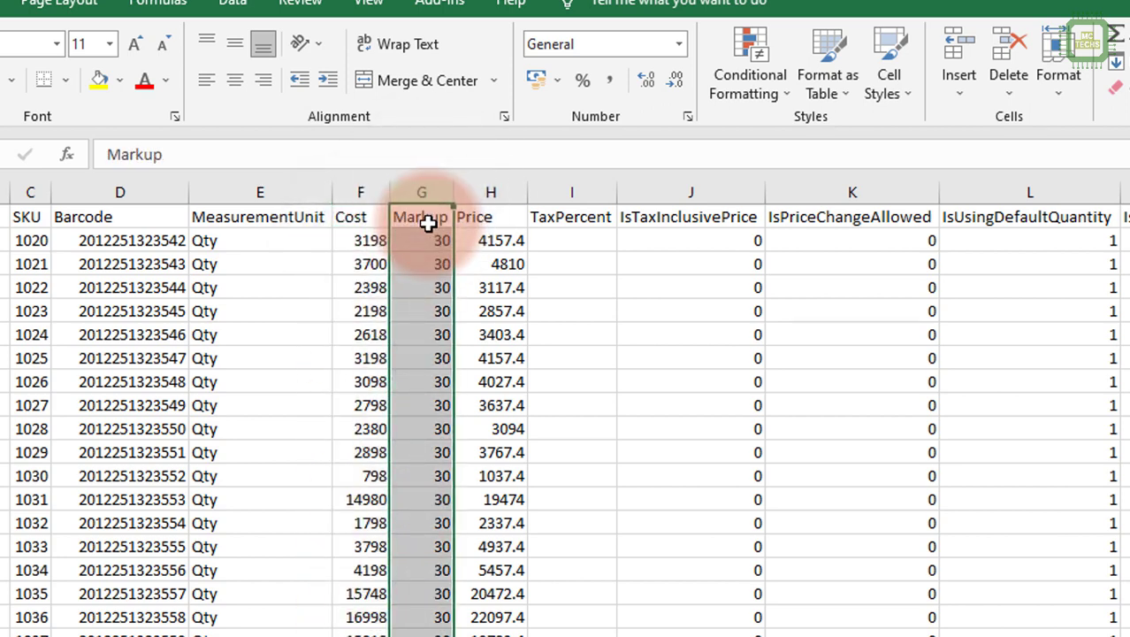
left_click_drag(434, 245, 438, 375)
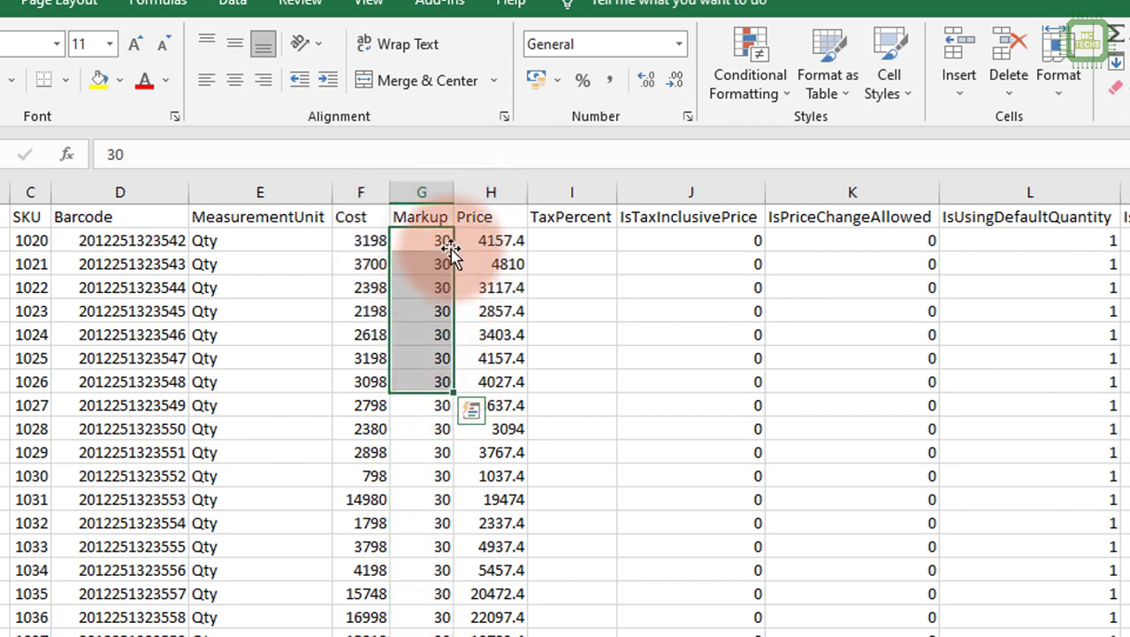
Compare the Cost, Markup and Price cells of the first product row.
left_click(511, 239)
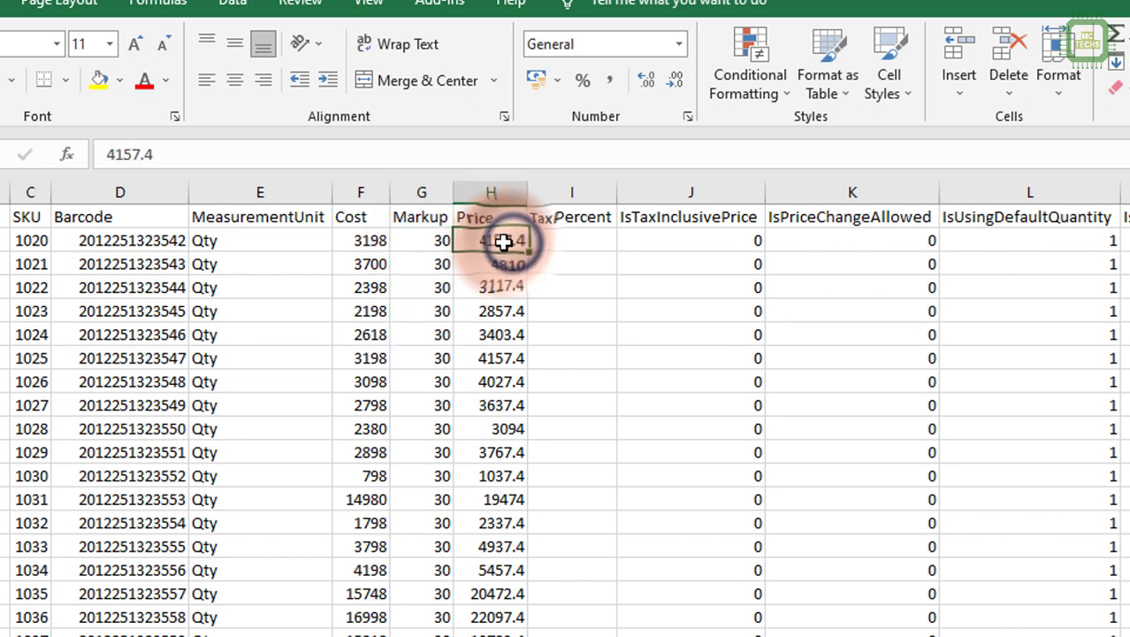
left_click(348, 239)
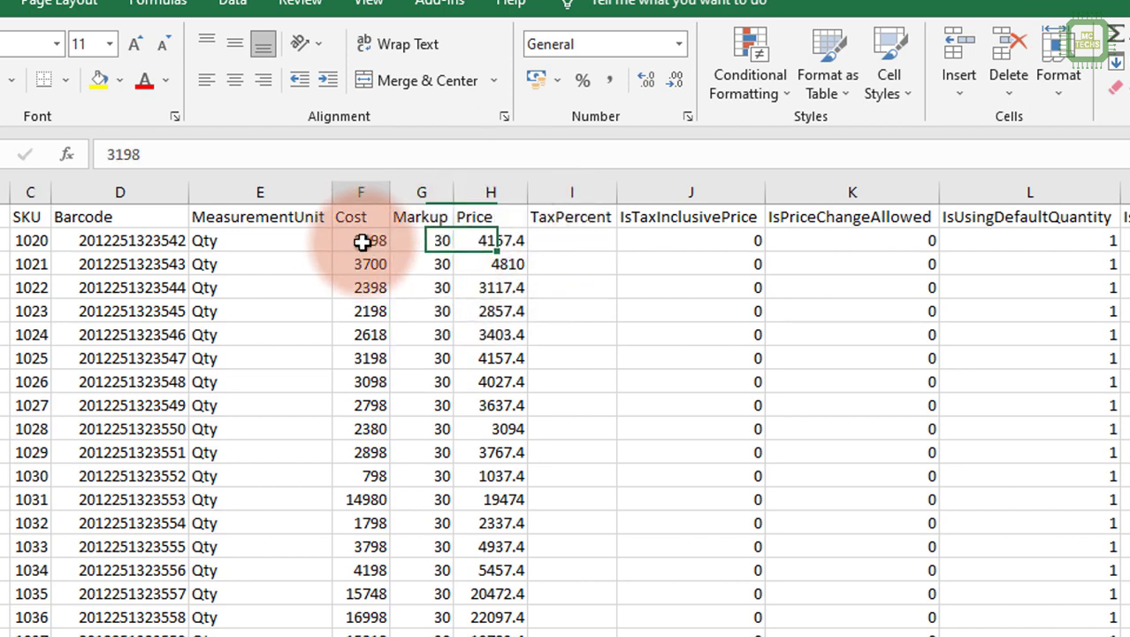
left_click(497, 243)
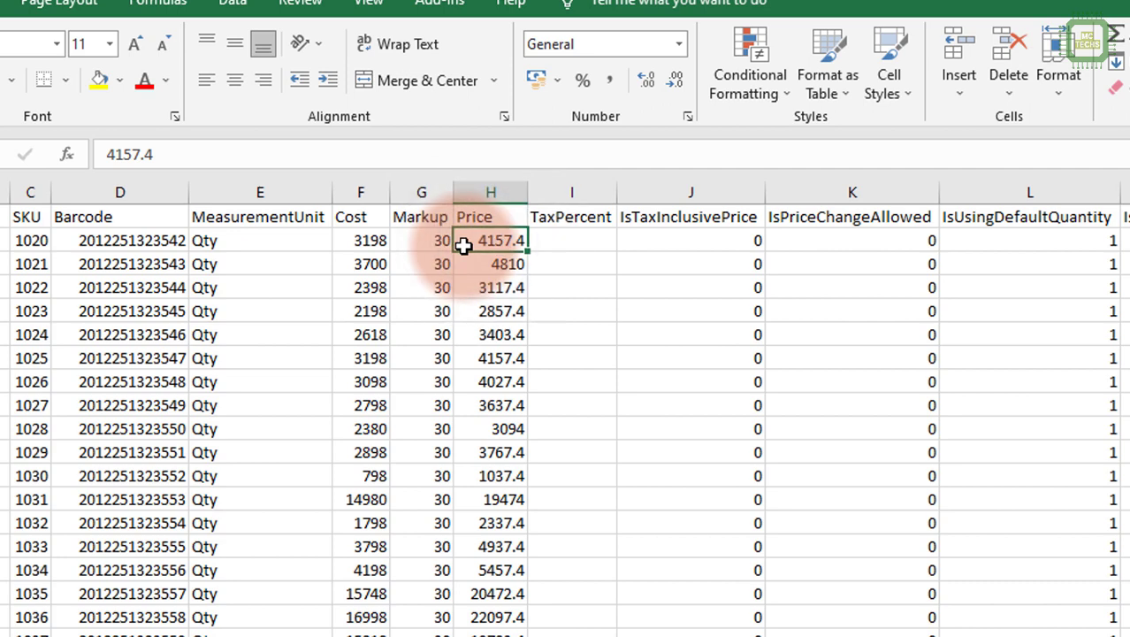
left_click(362, 241)
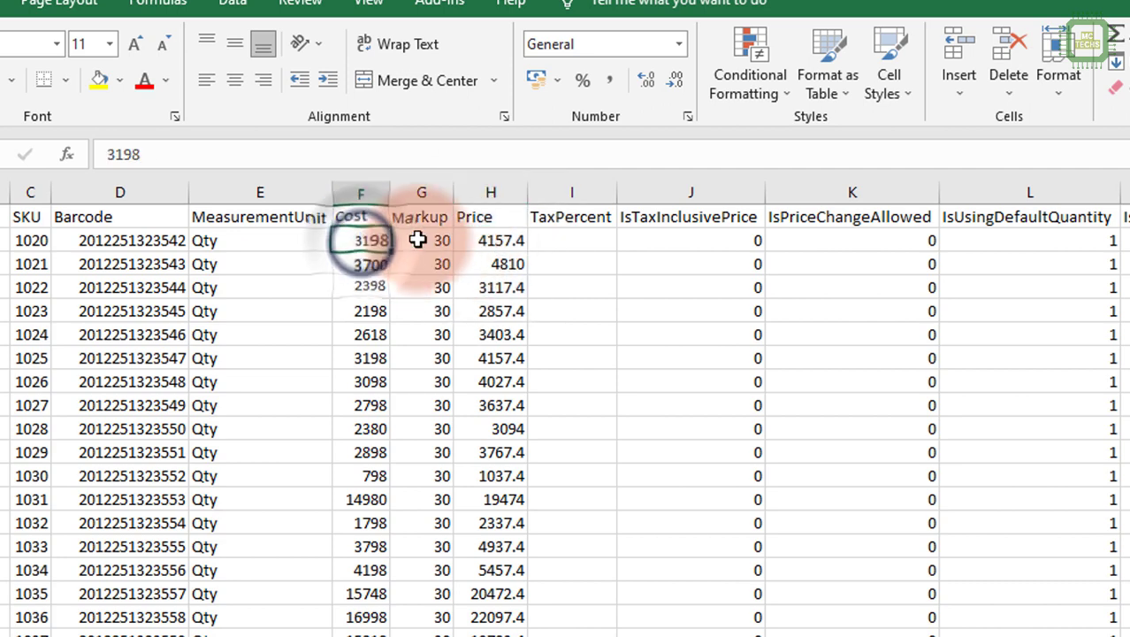
left_click(414, 243)
Examine the TaxPercent, IsTaxInclusivePrice, IsPriceChangeAllowed, IsUsingDefaultQuantity, IsService, IsEnabled and Description columns.
left_click(588, 190)
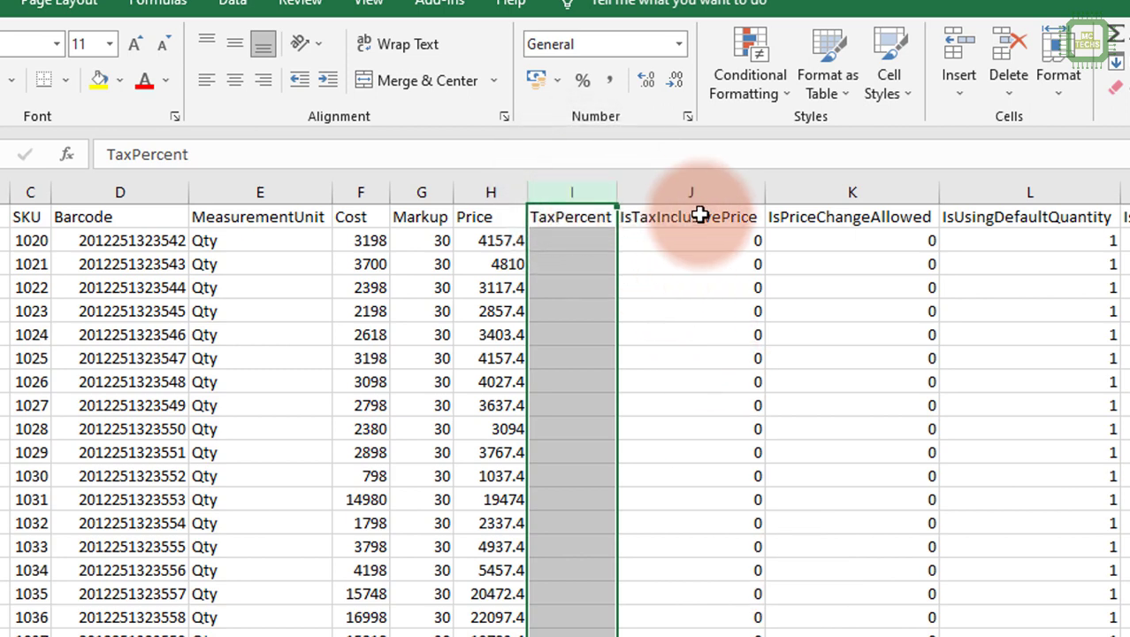
left_click(707, 190)
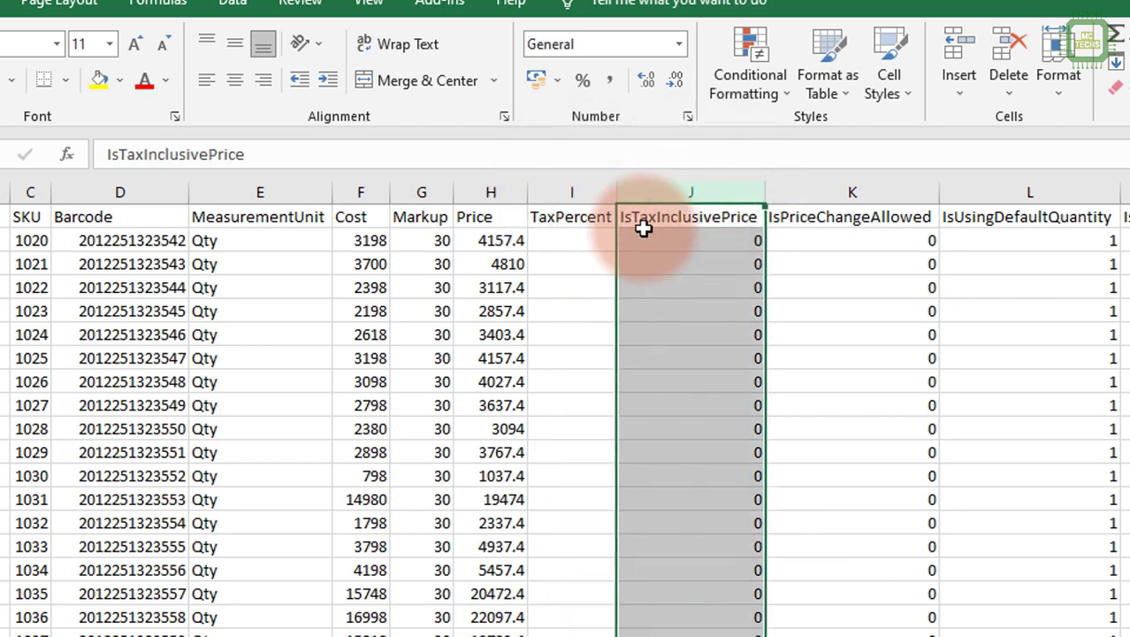
left_click(747, 241)
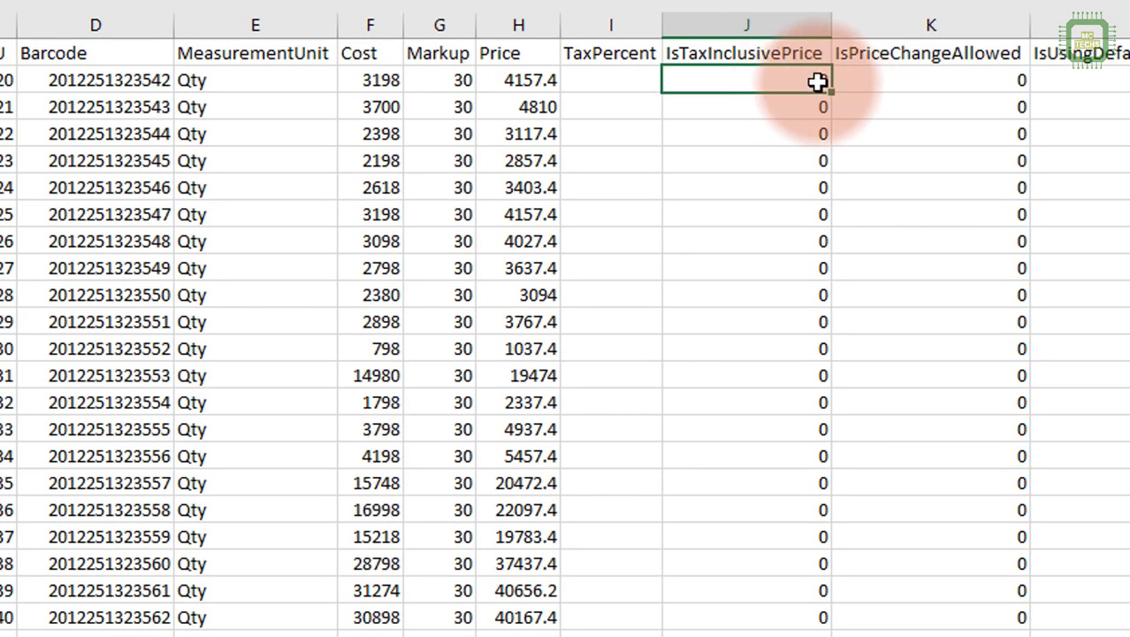
left_click(915, 81)
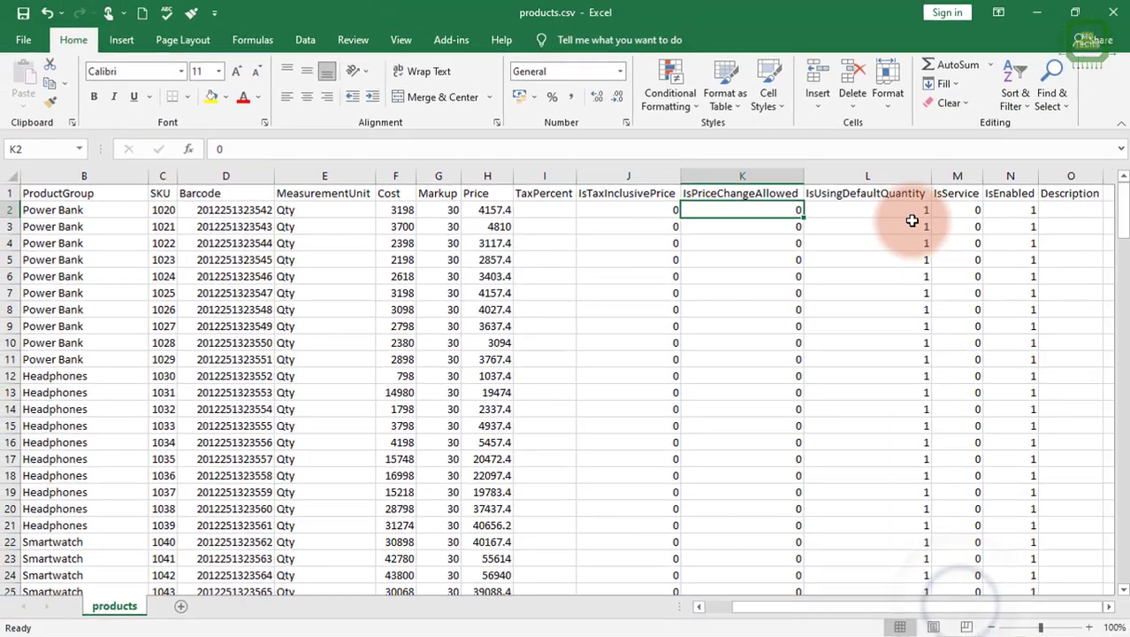
left_click(1079, 81)
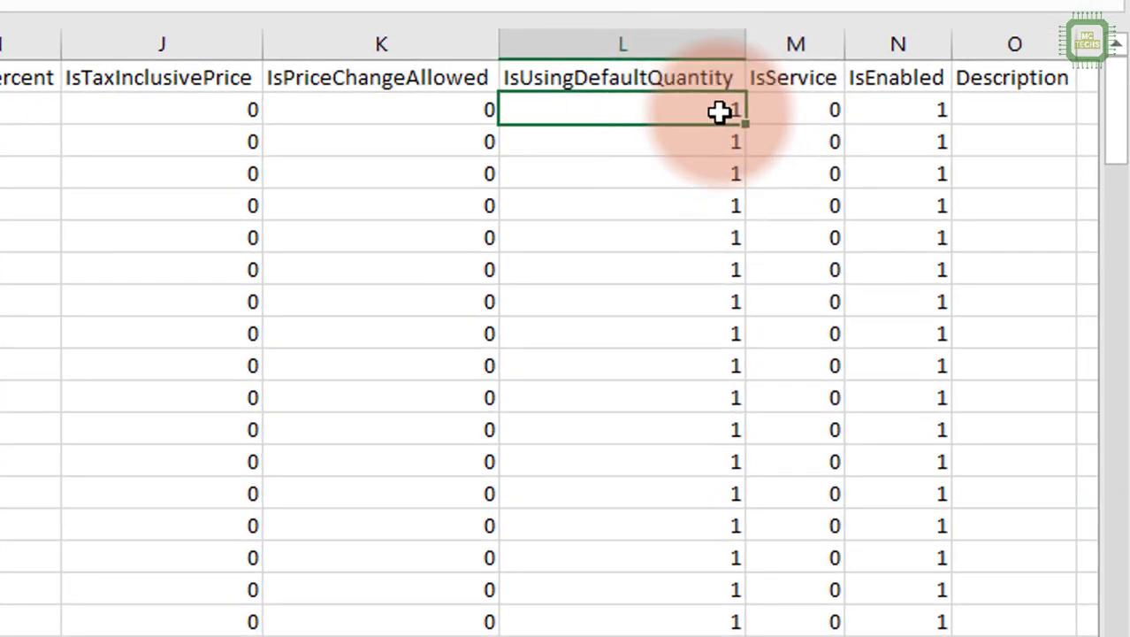
left_click(802, 101)
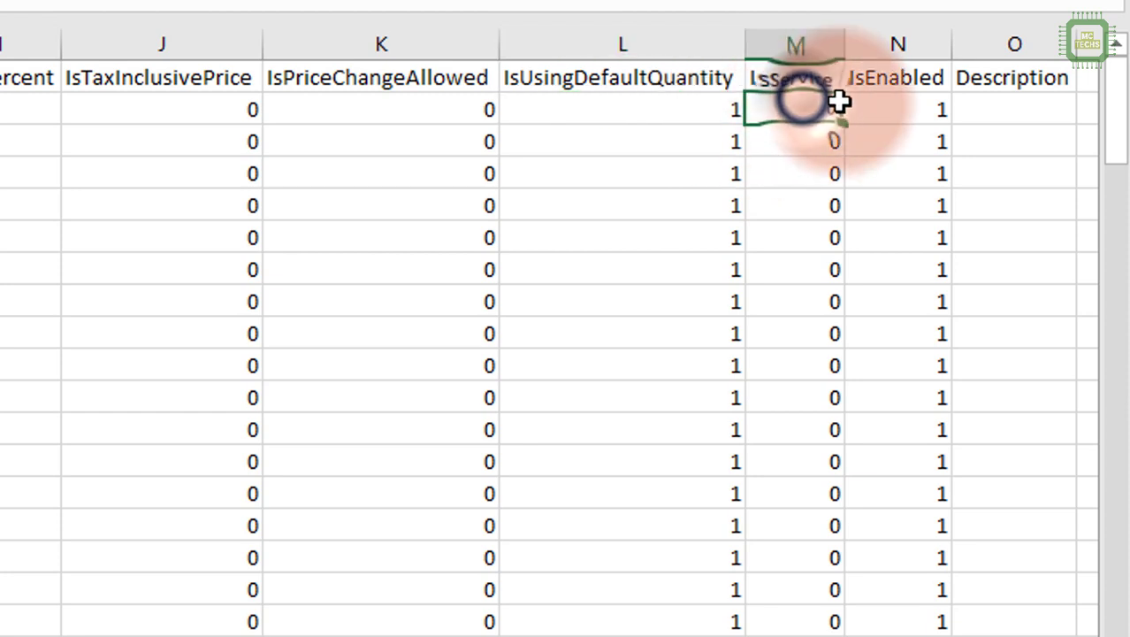
left_click(929, 119)
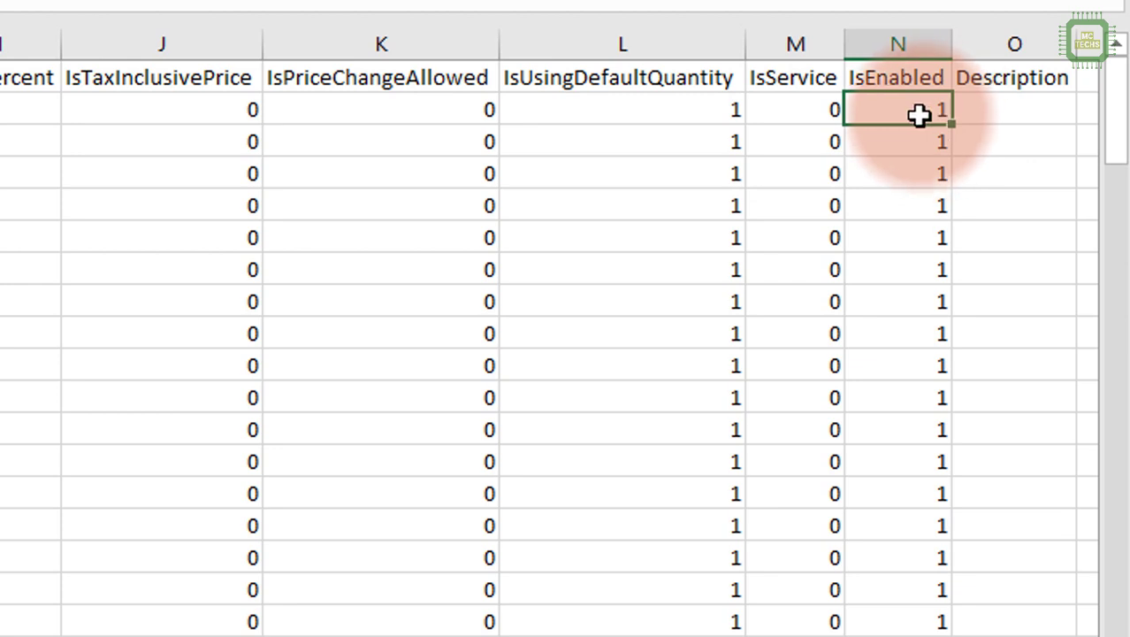
left_click(990, 46)
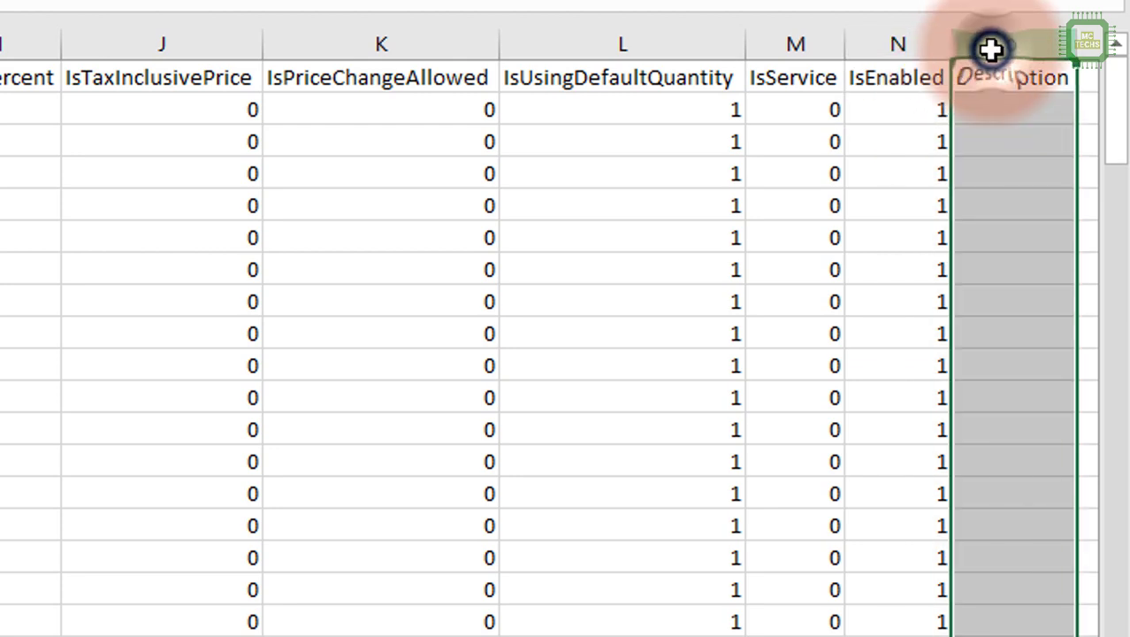
left_click(1011, 109)
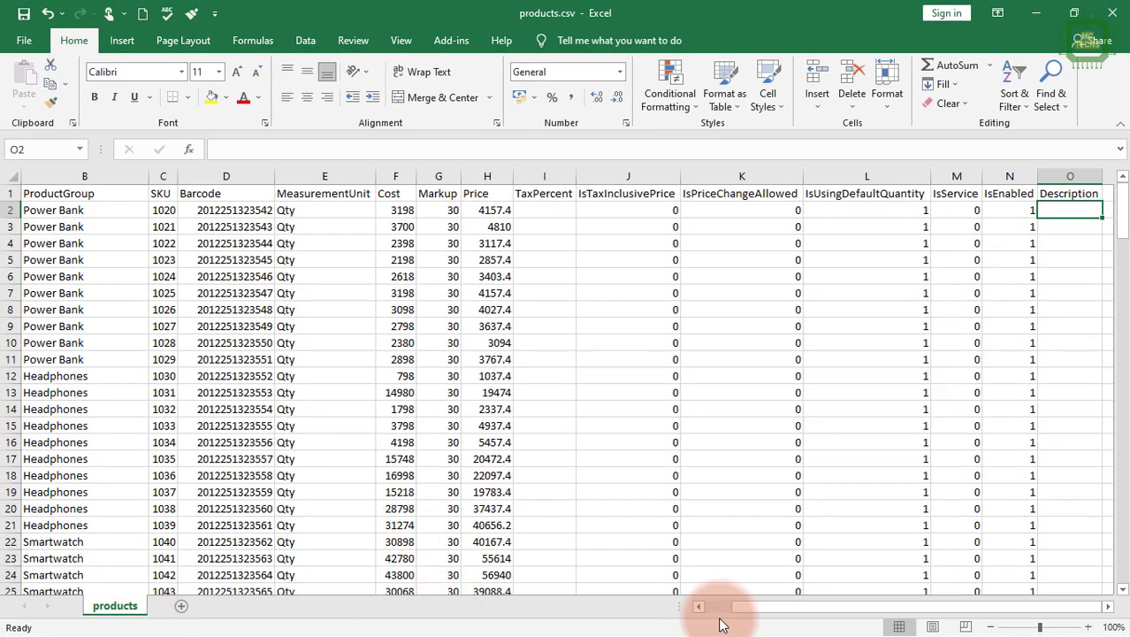
Look through the whole product list from the Name column down to the last row and return to its start.
left_click_drag(743, 618, 719, 607)
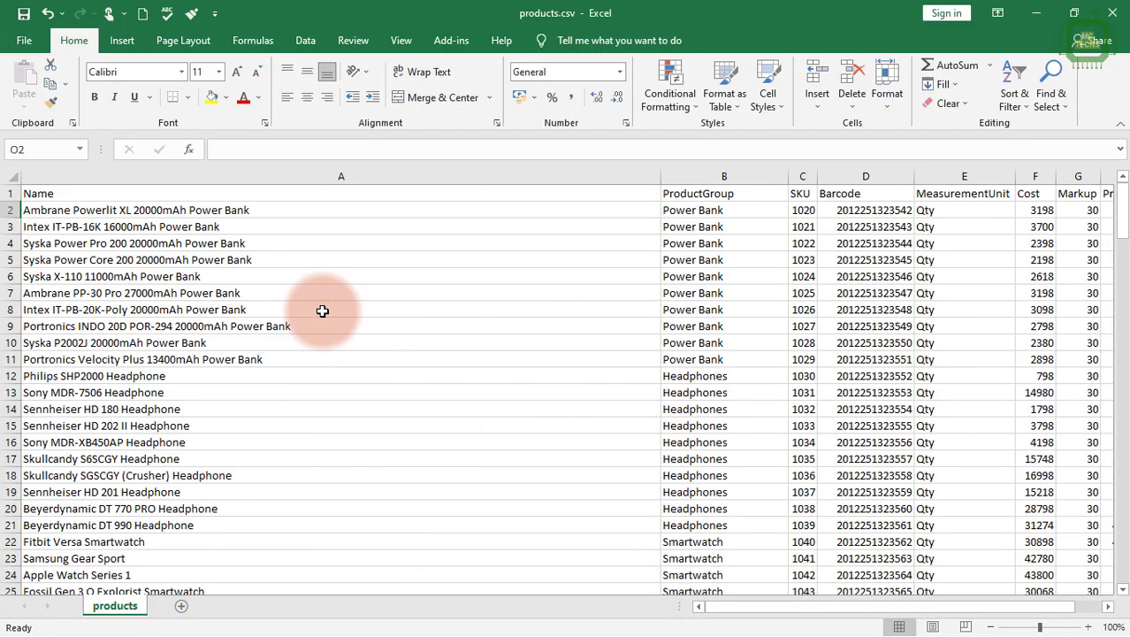
scroll(323, 312, "down", 1)
scroll(323, 311, "down", 2)
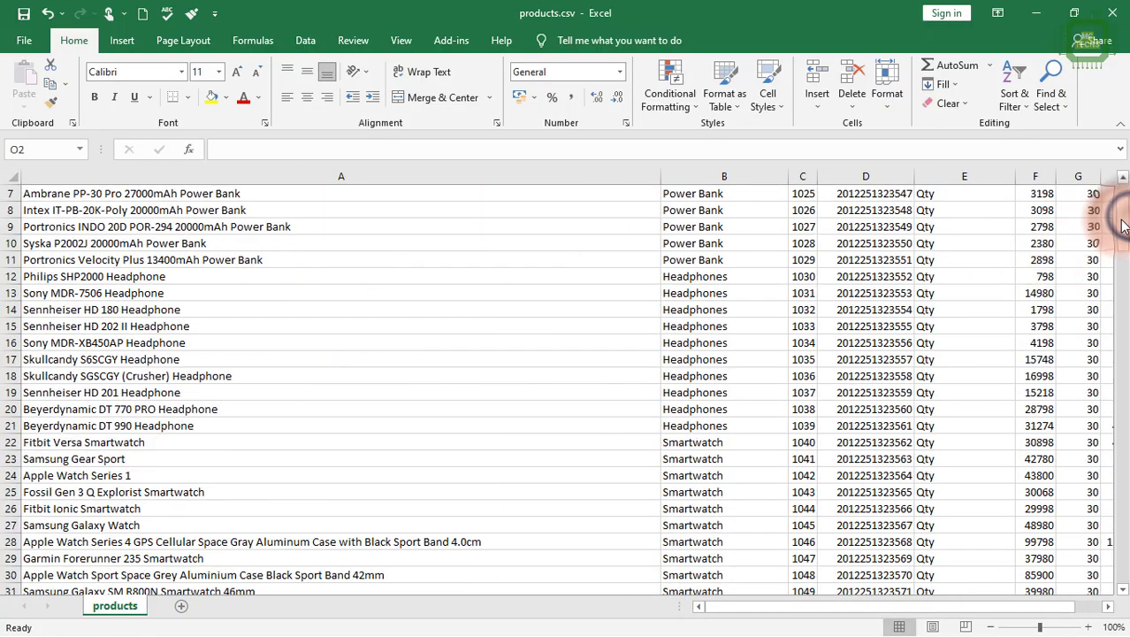
left_click_drag(1123, 226, 1106, 584)
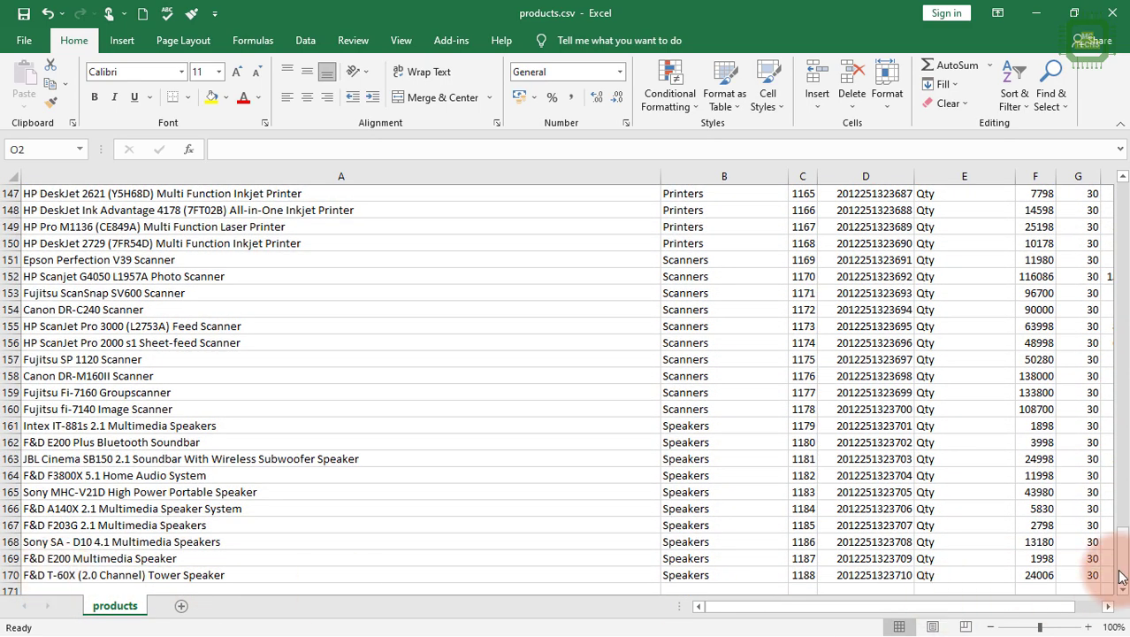
left_click_drag(1124, 555, 1116, 190)
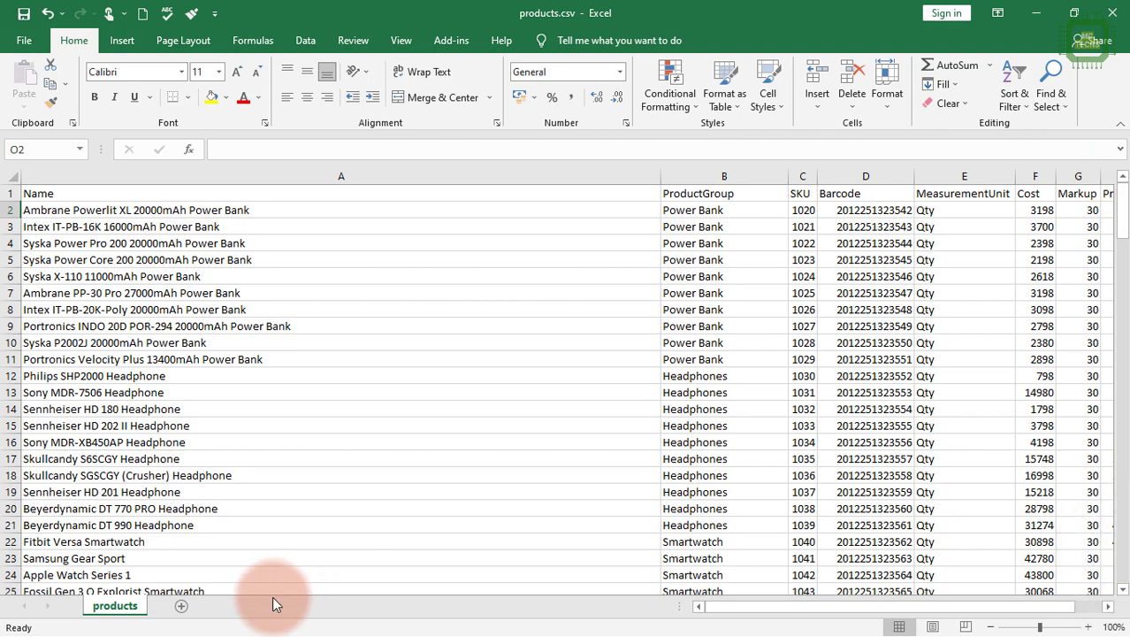
left_click_drag(758, 608, 686, 602)
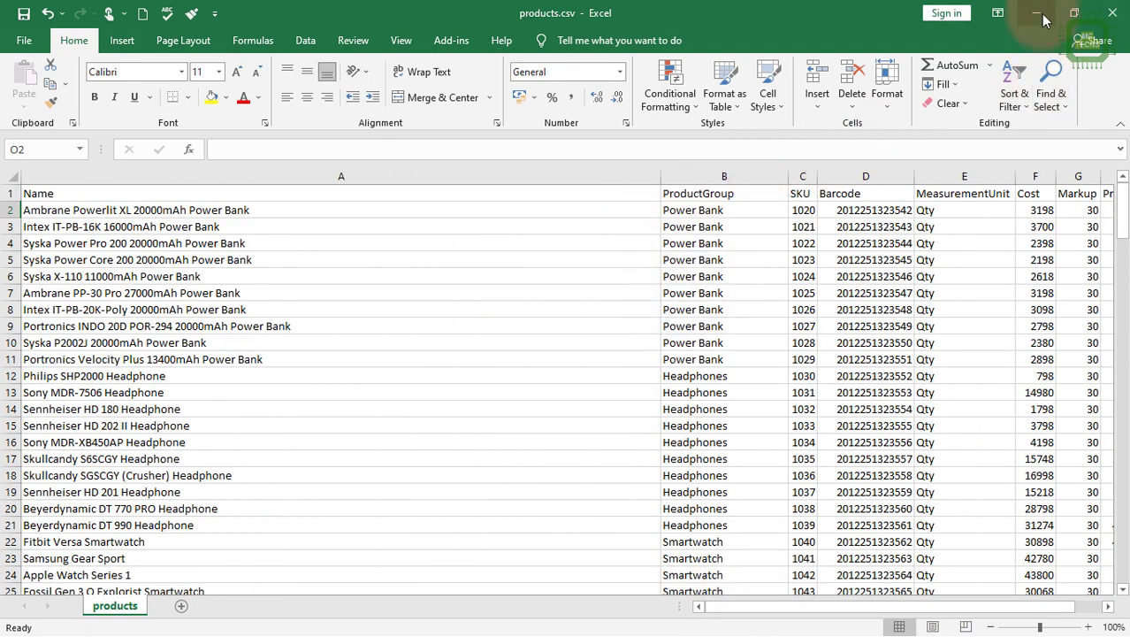
Close products.csv without saving the changes and open the product import page in Aronium POS.
left_click(1115, 14)
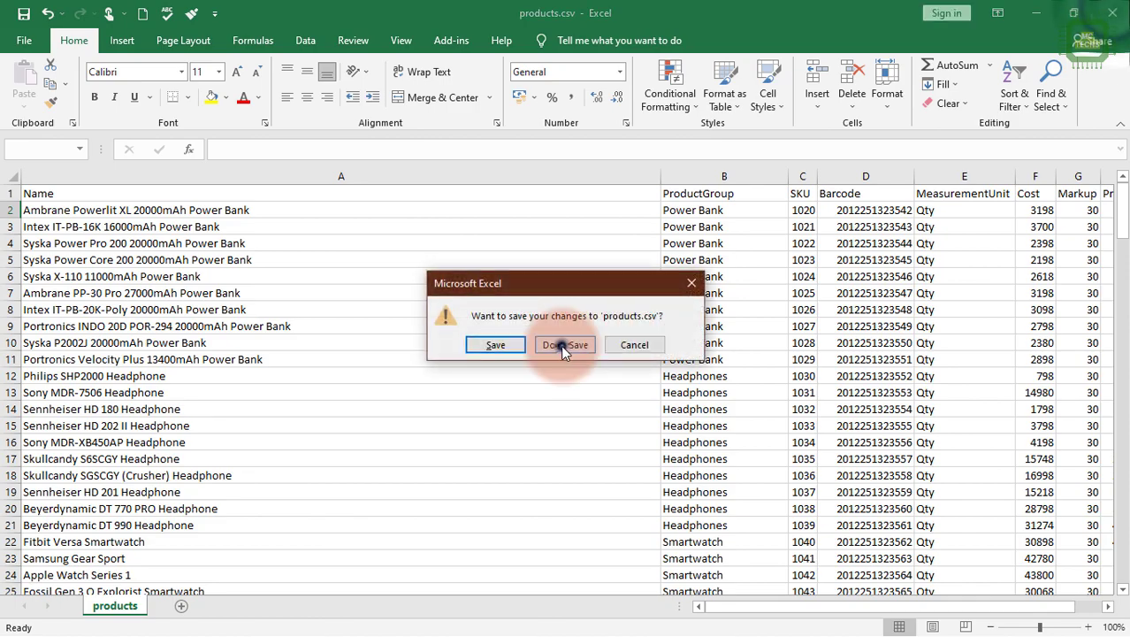
left_click(560, 345)
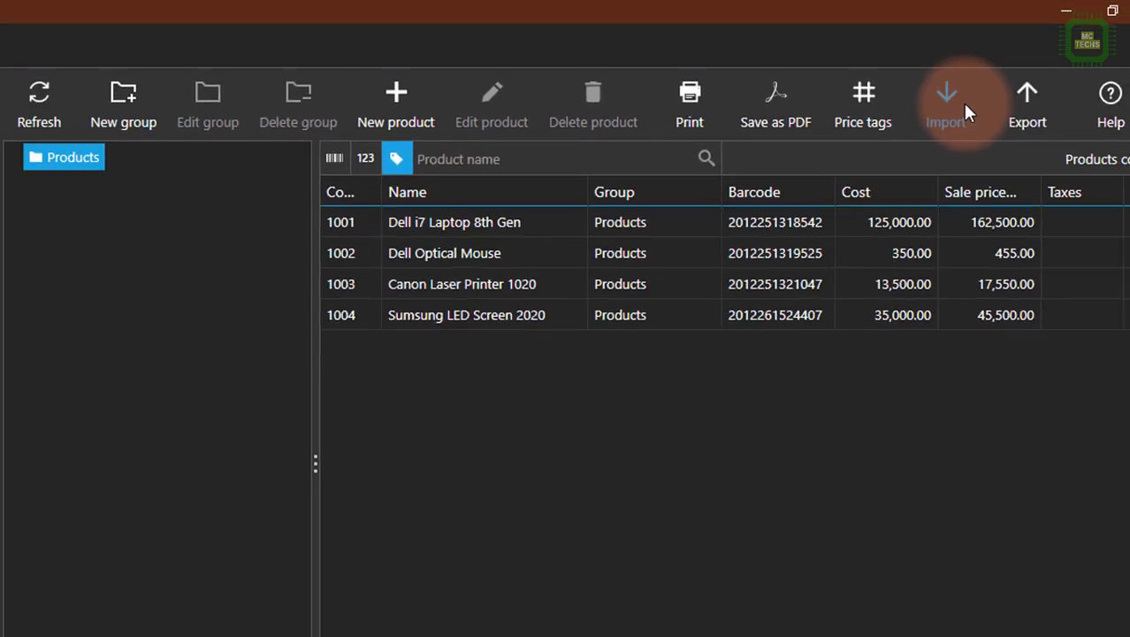
left_click(966, 110)
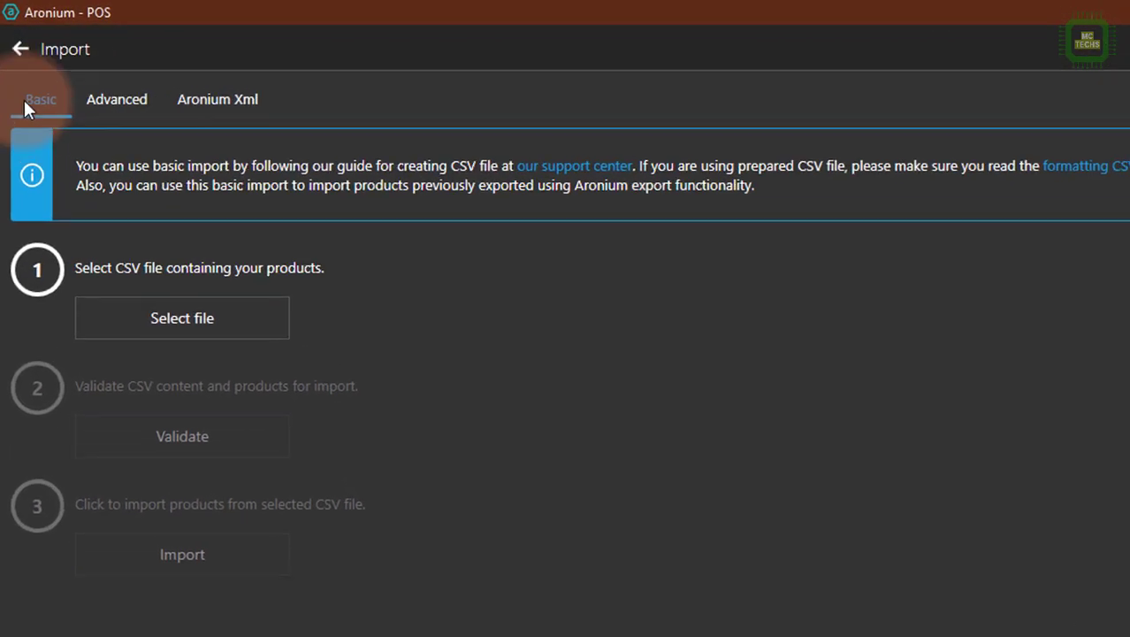
View the Advanced and Aronium Xml import options and return to the Basic import.
left_click(97, 110)
left_click(237, 111)
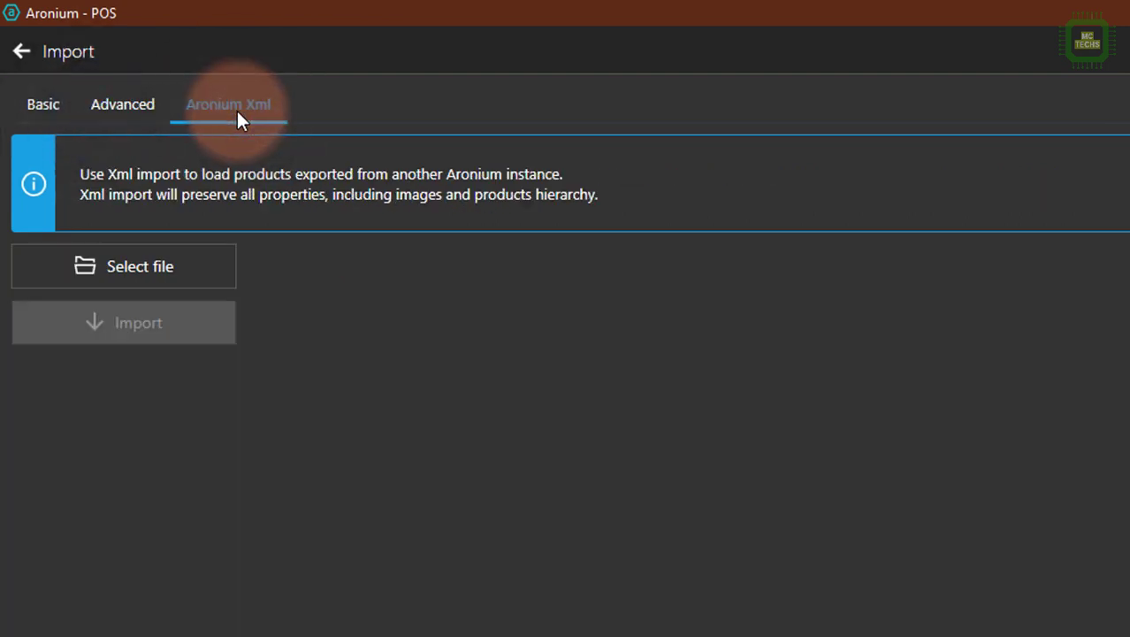
left_click(58, 99)
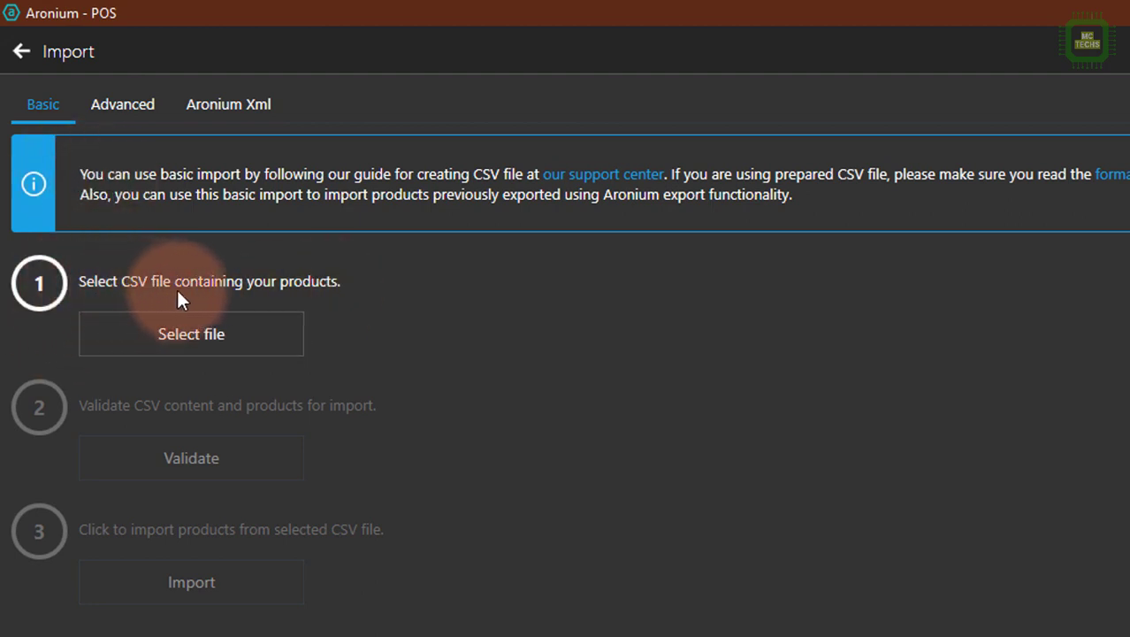
Choose products.csv from the Desktop as the CSV file for the basic import.
left_click(216, 340)
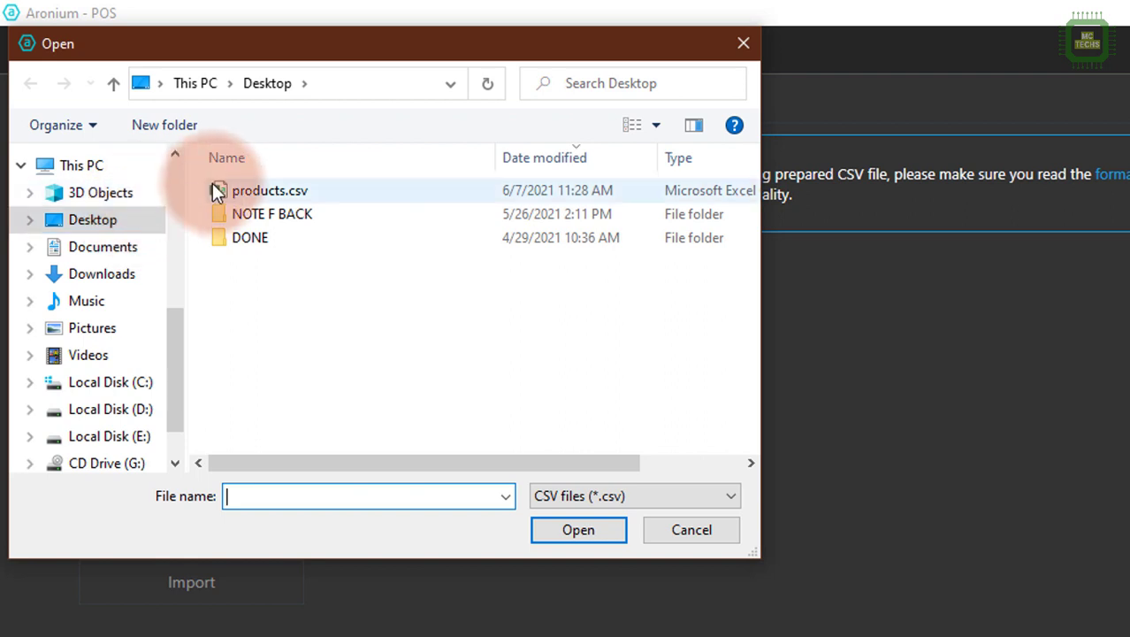
left_click(257, 194)
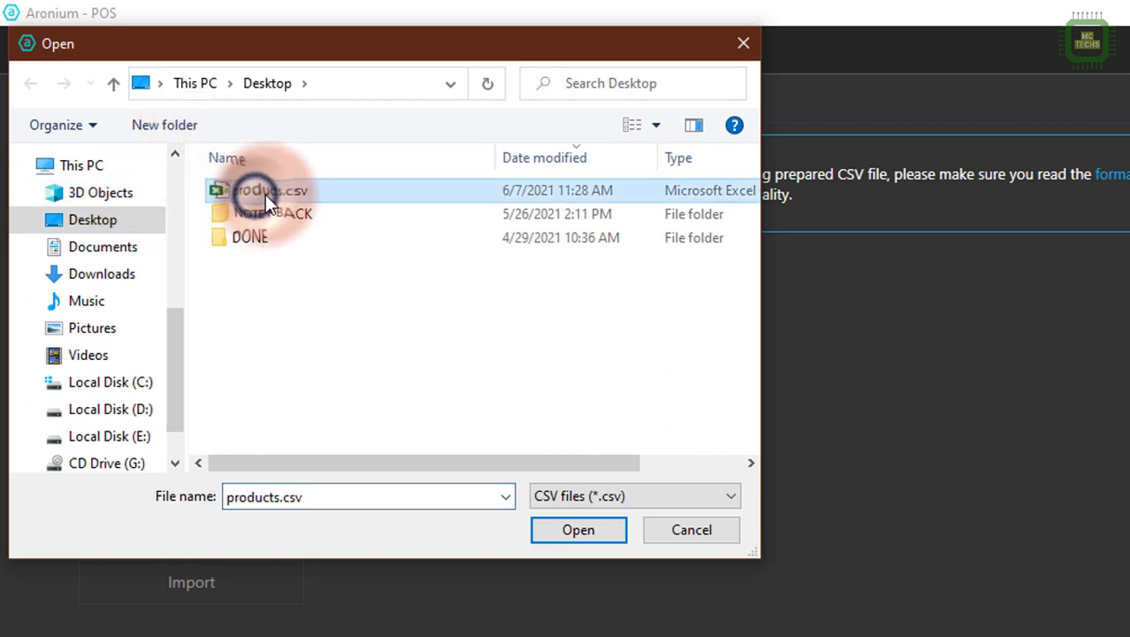
left_click(272, 193)
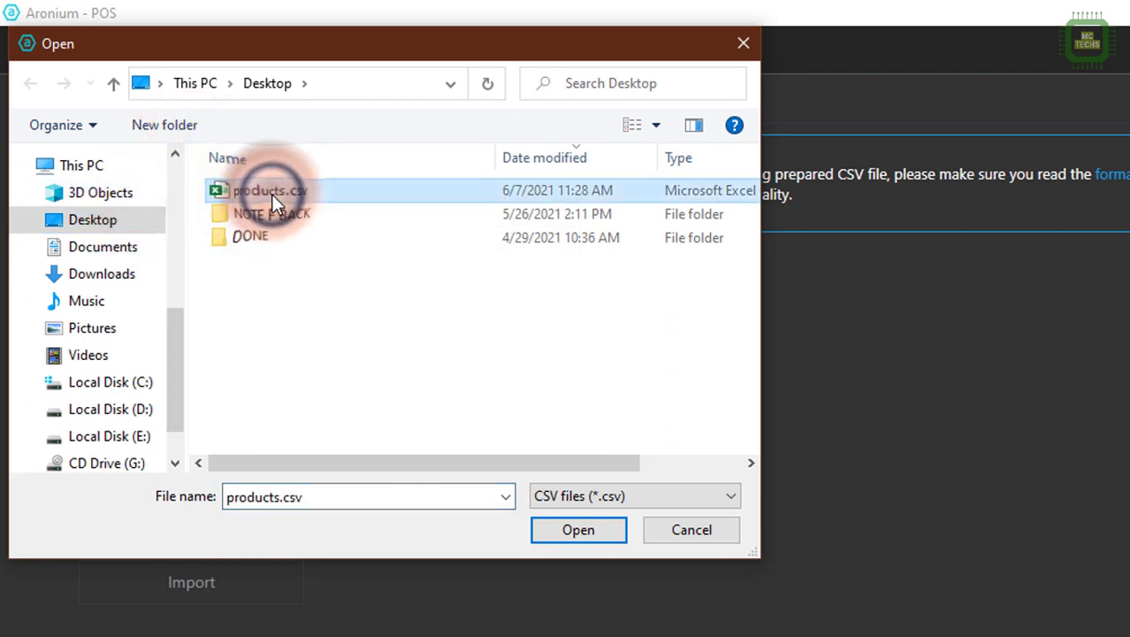
left_click(566, 530)
left_click(566, 530)
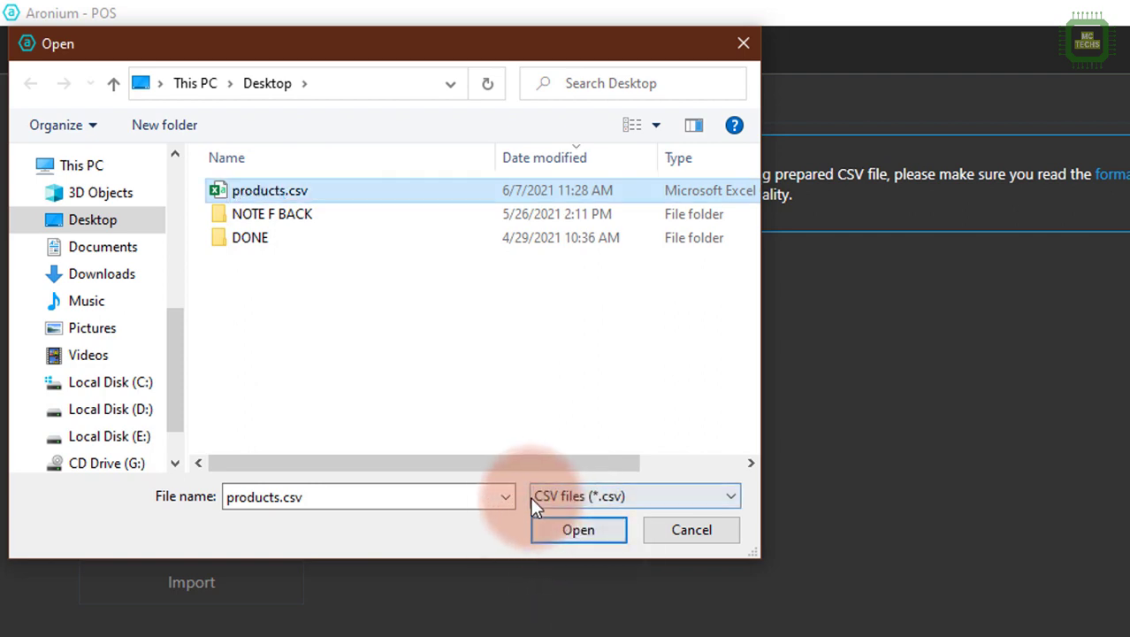
left_click(565, 533)
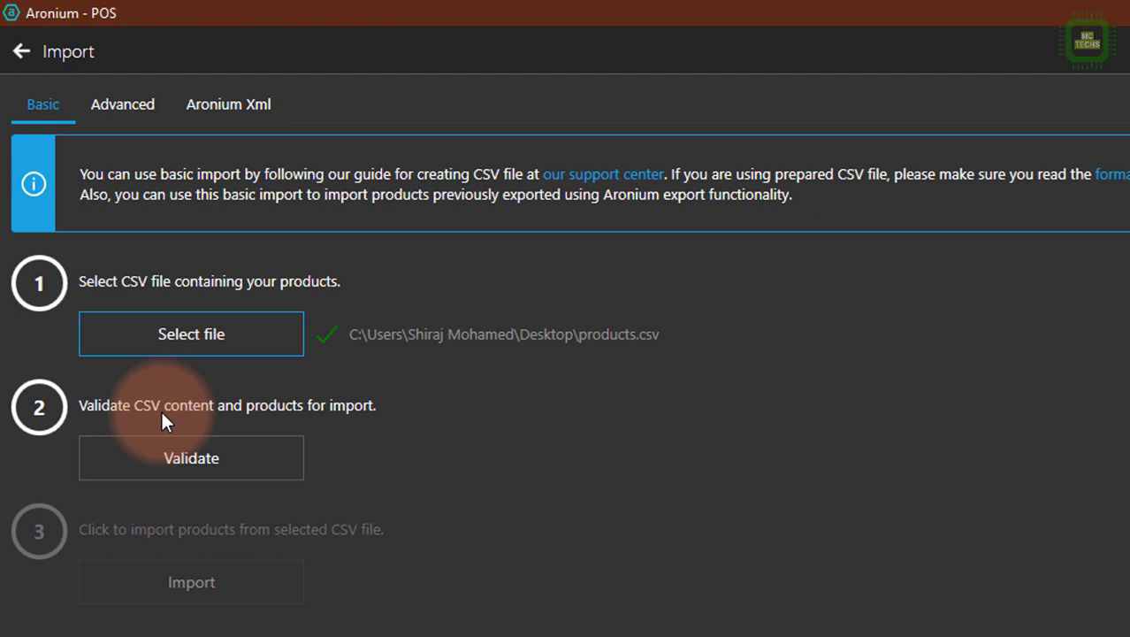
Validate the selected CSV file and import its products.
left_click(249, 473)
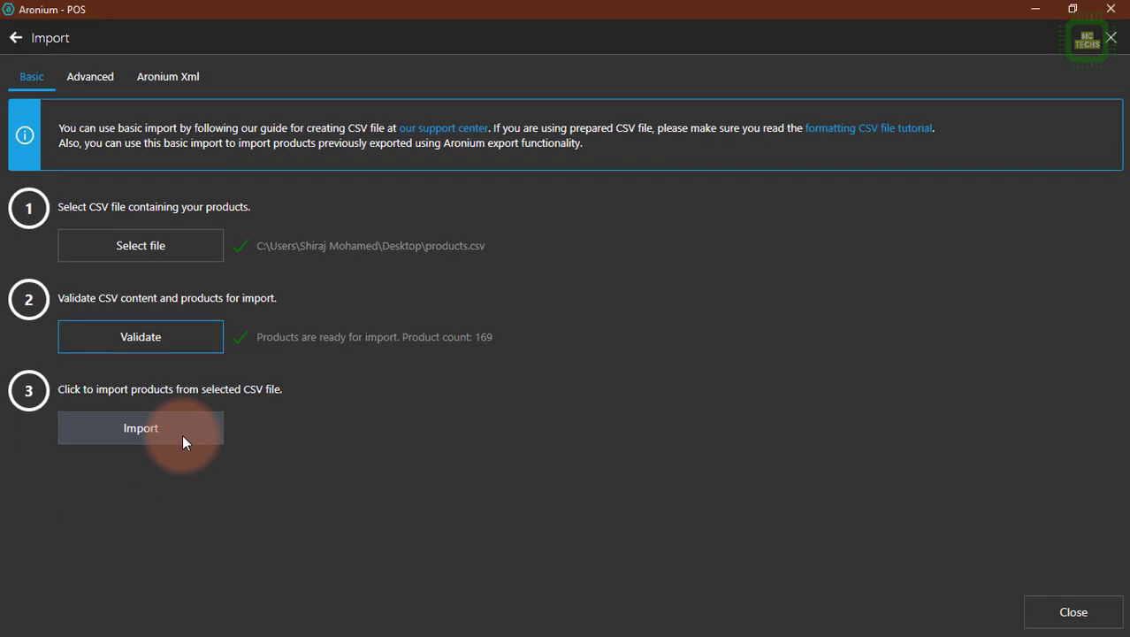
left_click(182, 434)
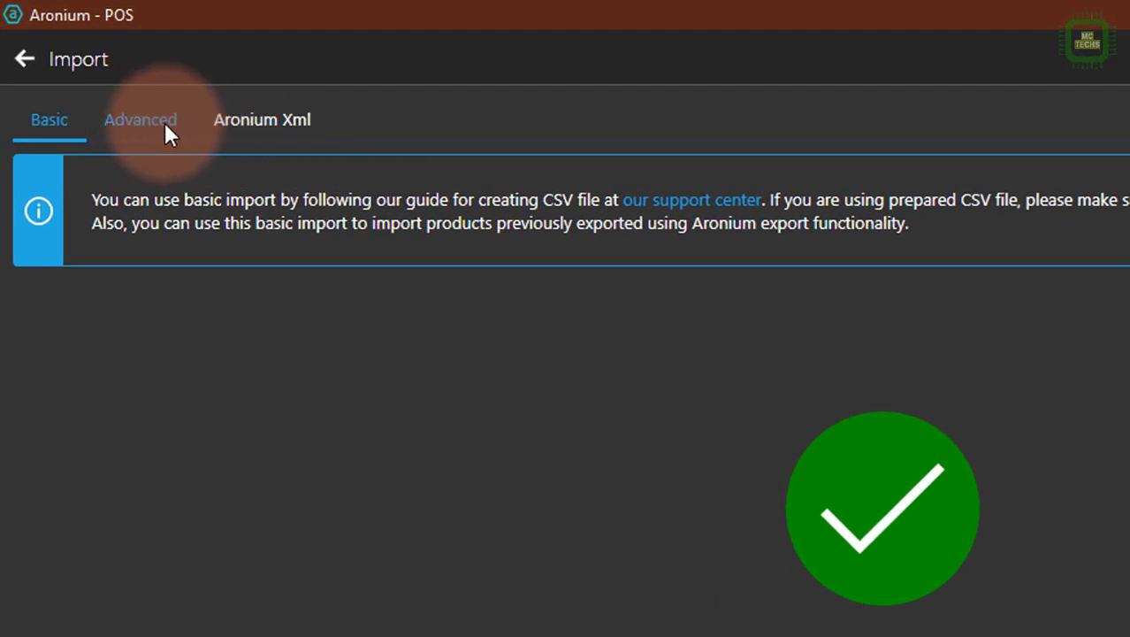
Look at the Advanced and Aronium Xml import options, return to the Basic import result and close the import page.
left_click(164, 124)
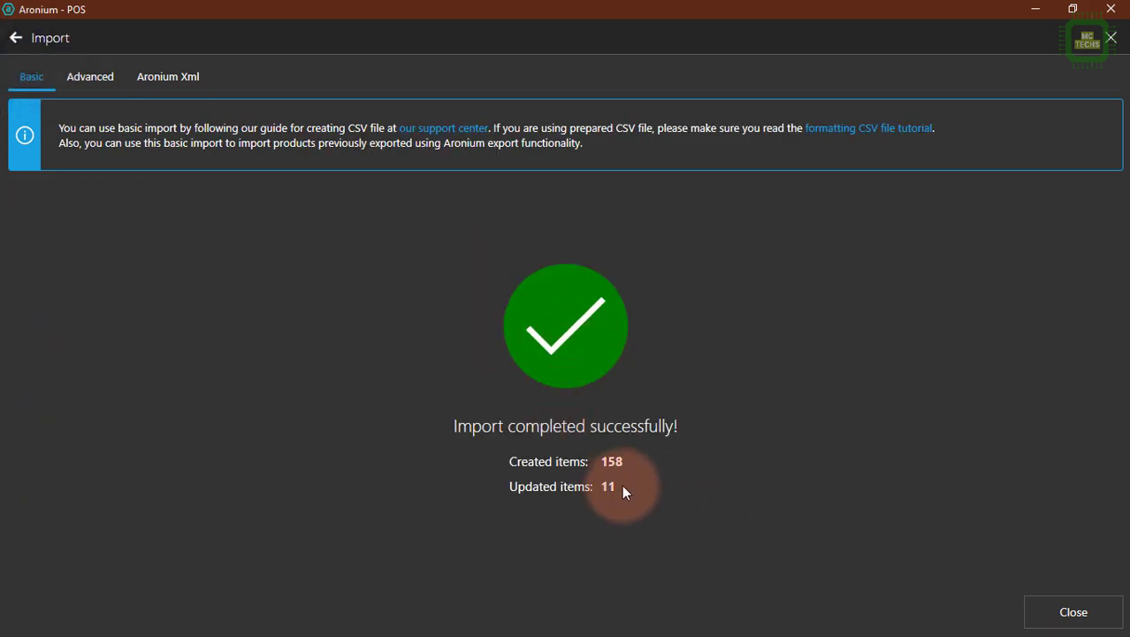
left_click(168, 78)
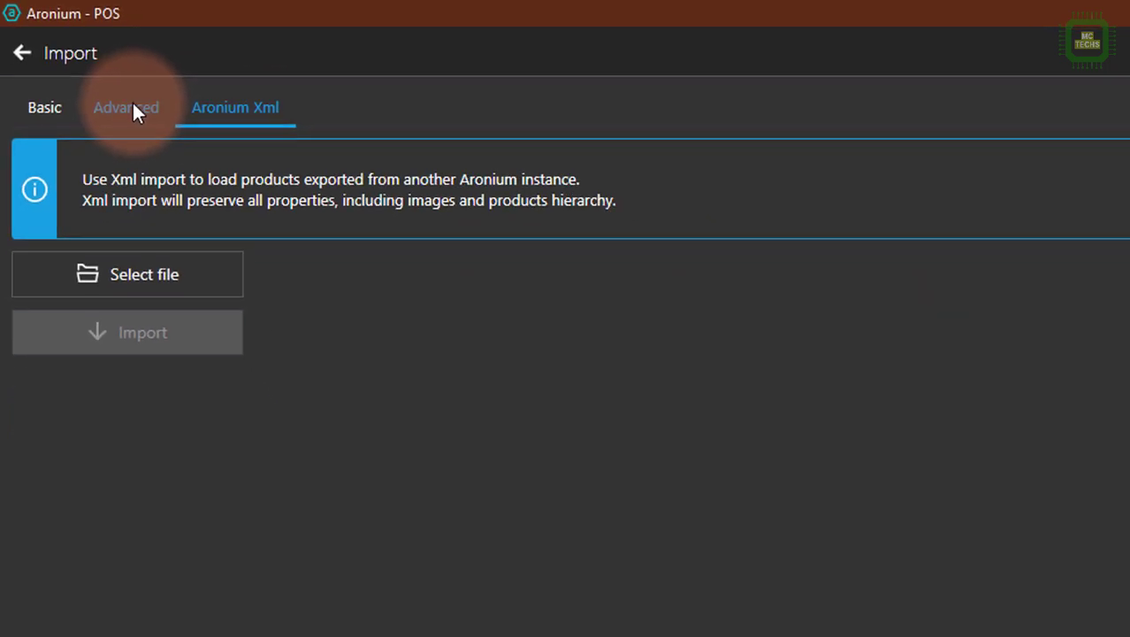
left_click(51, 112)
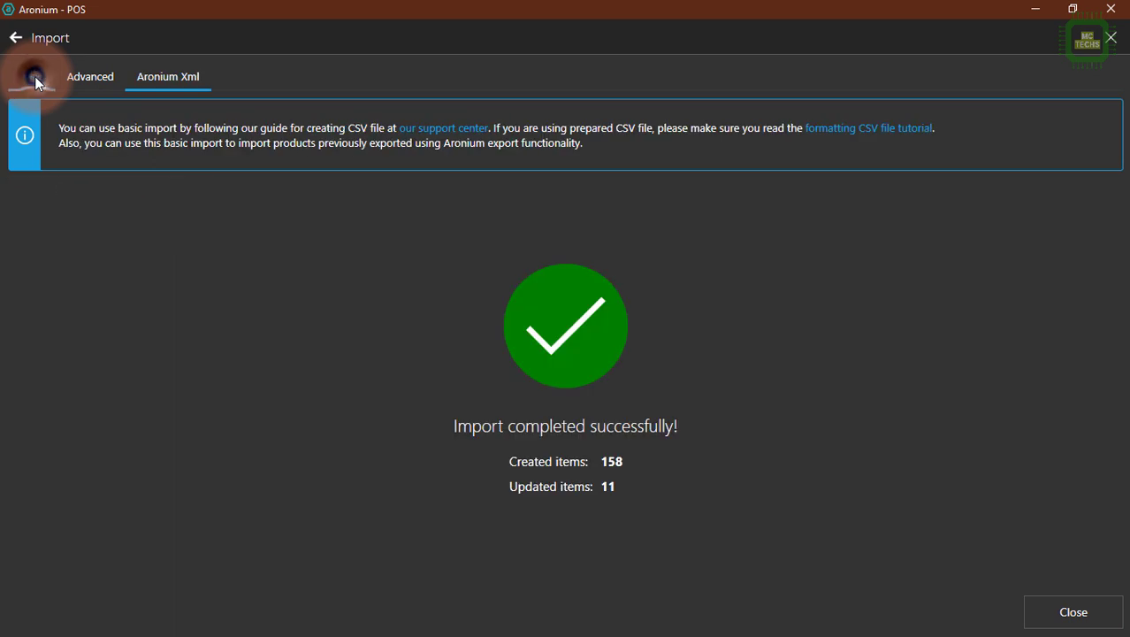
left_click(651, 333)
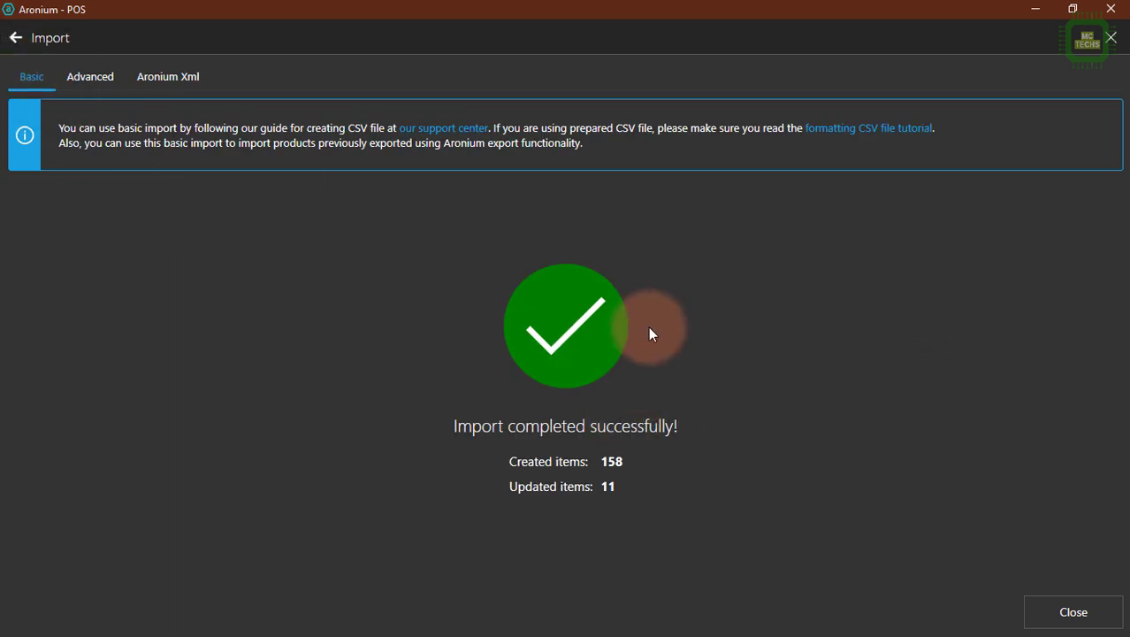
left_click(1078, 619)
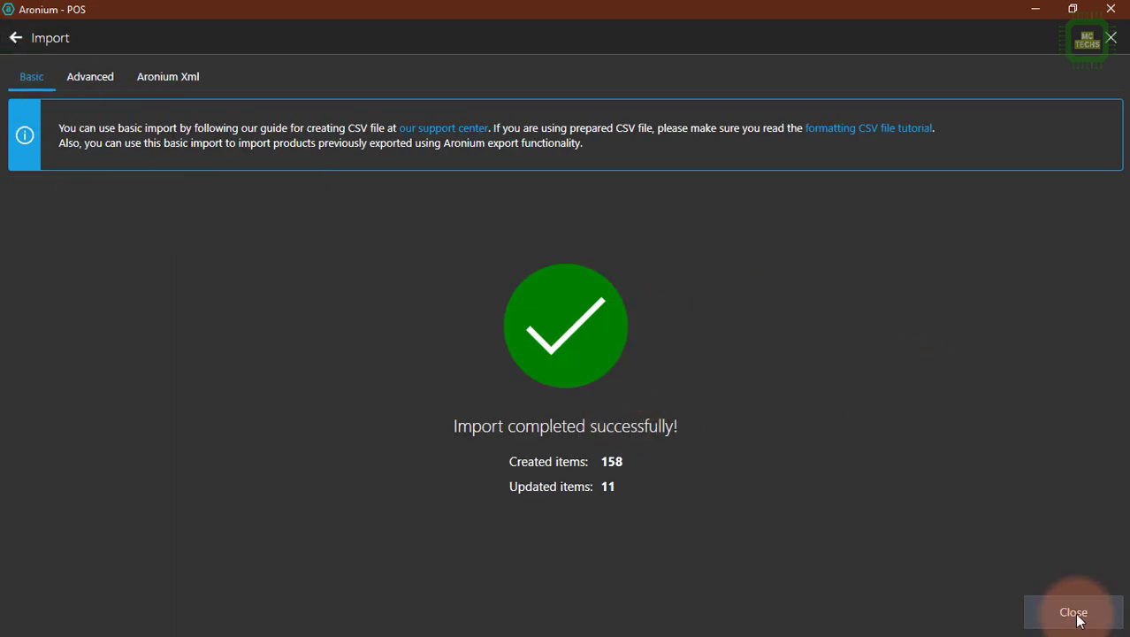
left_click(1077, 617)
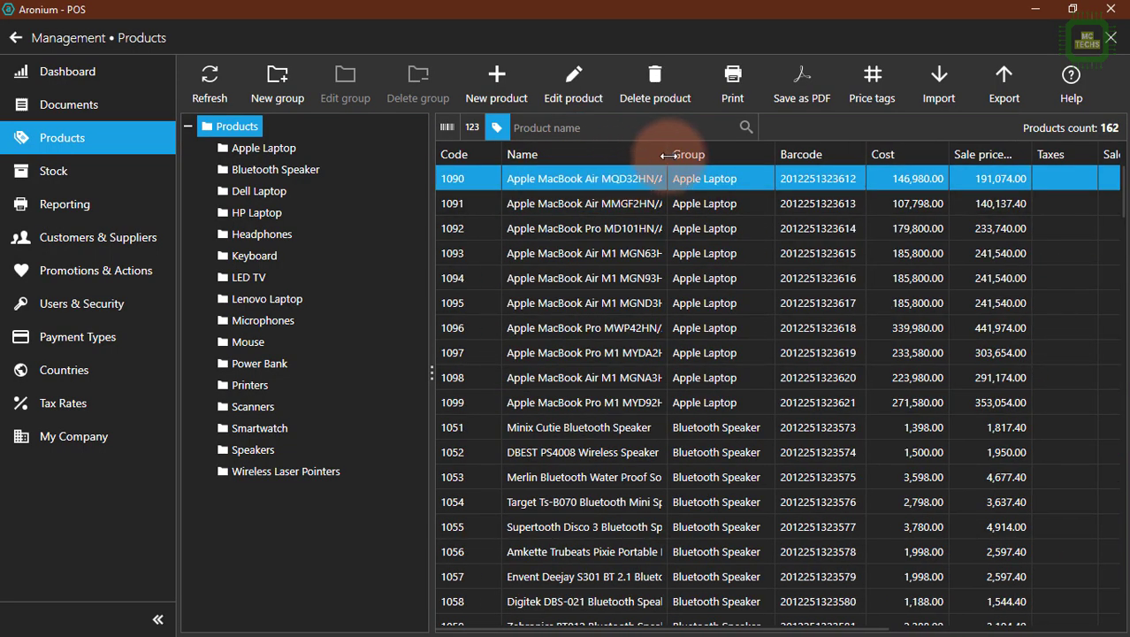
Widen the Name column of the product list and check the group, barcode and cost of the first Apple Laptop product.
left_click_drag(670, 157, 730, 158)
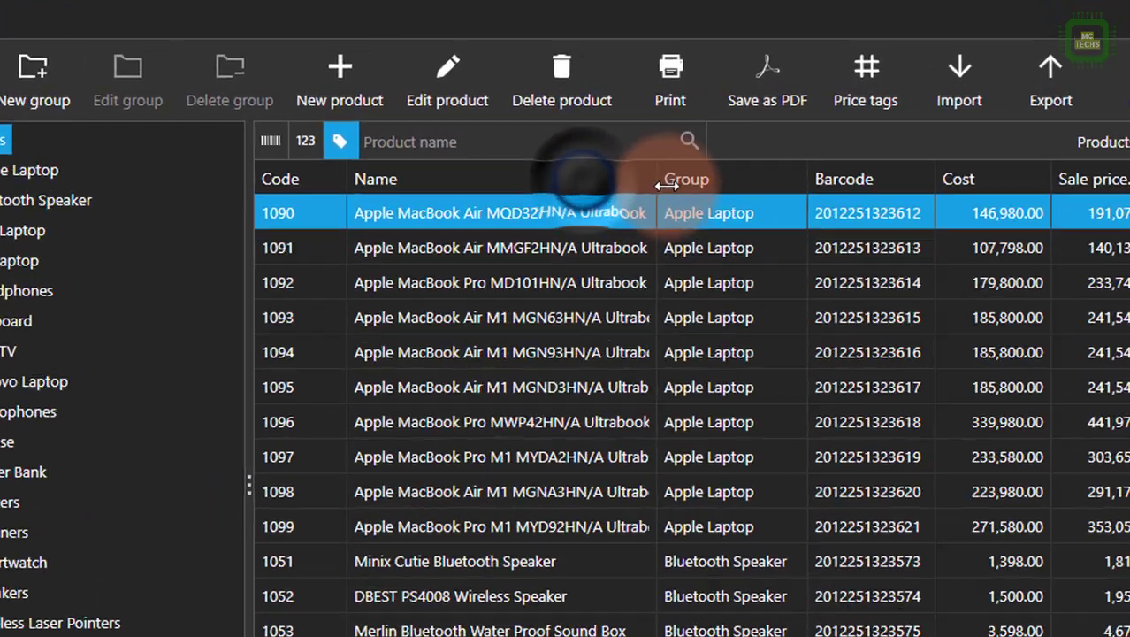
left_click_drag(668, 184, 638, 189)
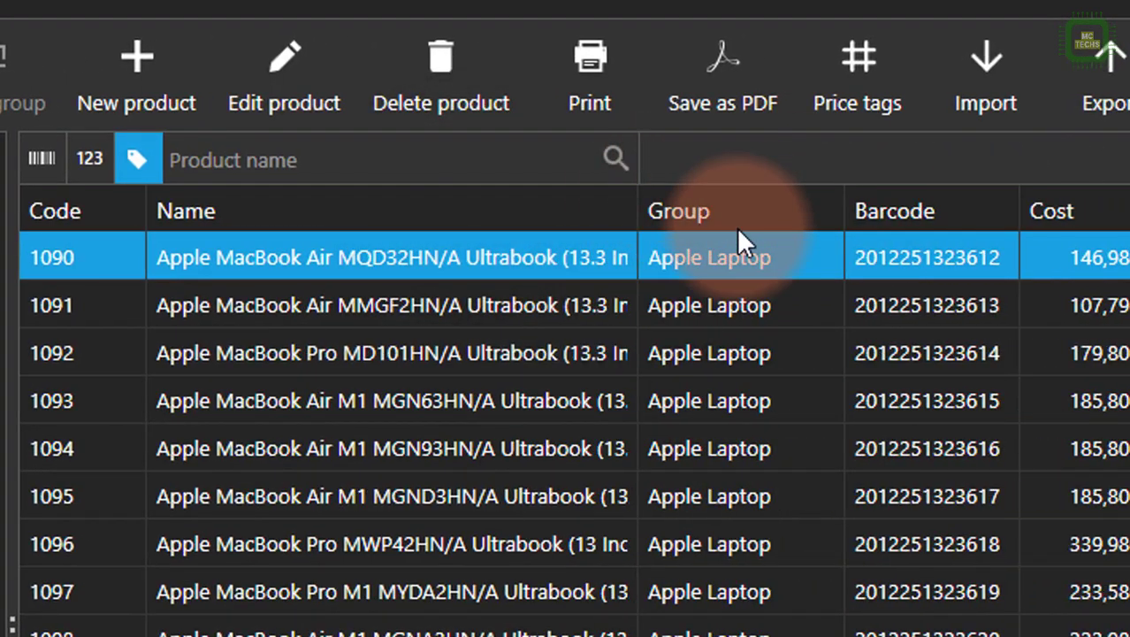
left_click(713, 254)
left_click(936, 252)
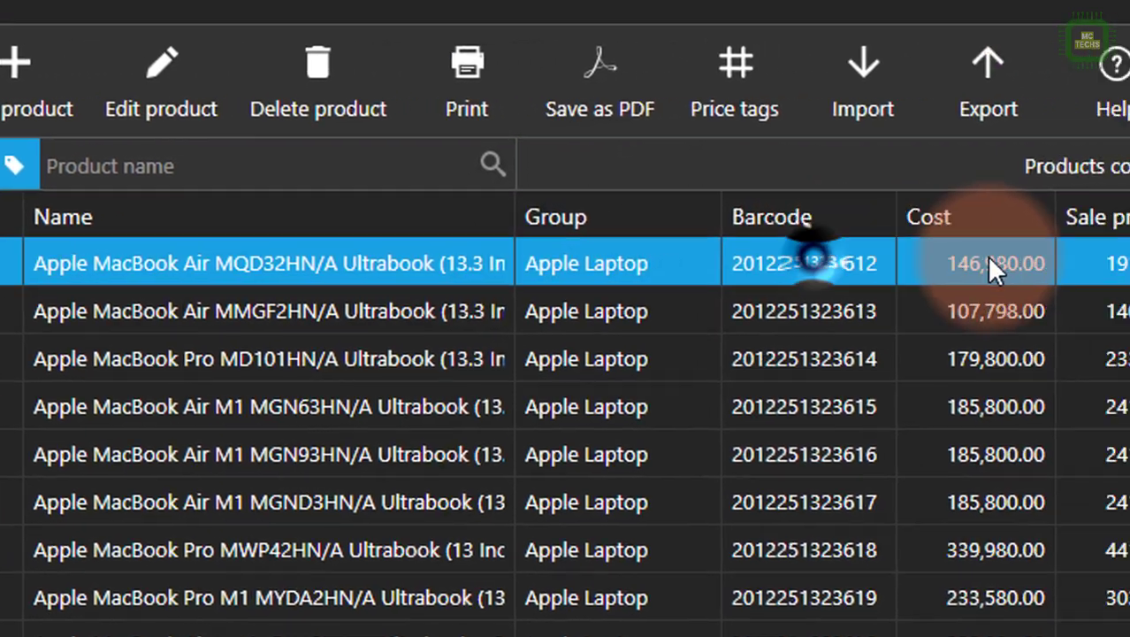
left_click(989, 265)
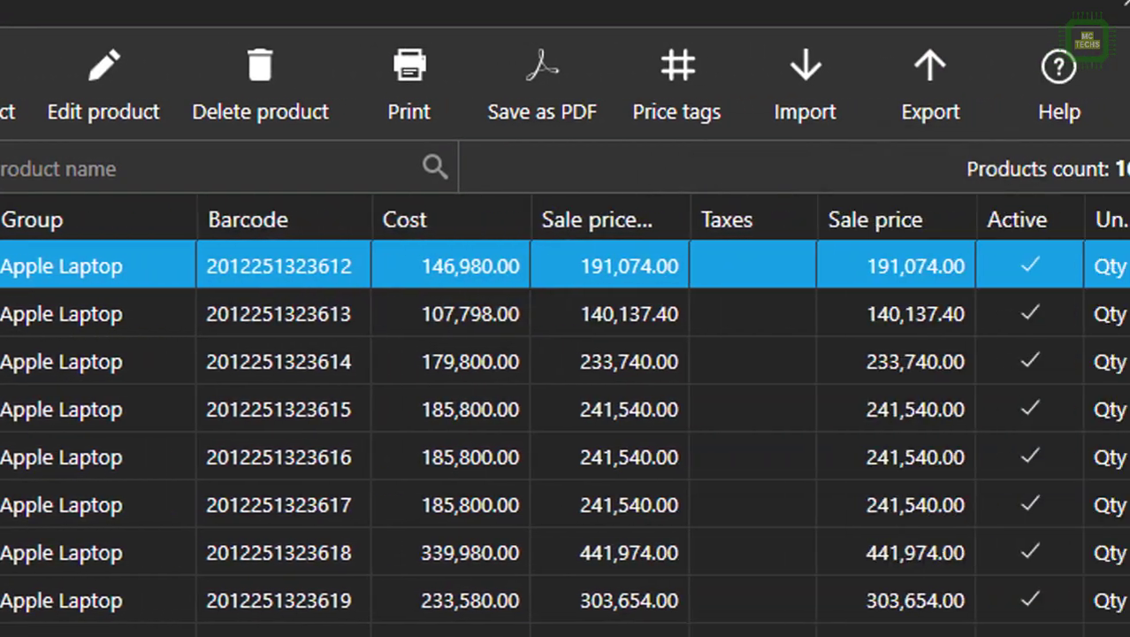
Widen the unit of measure column and check the sale price, Taxes, Active, Created and Updated columns.
left_click_drag(389, 636, 654, 635)
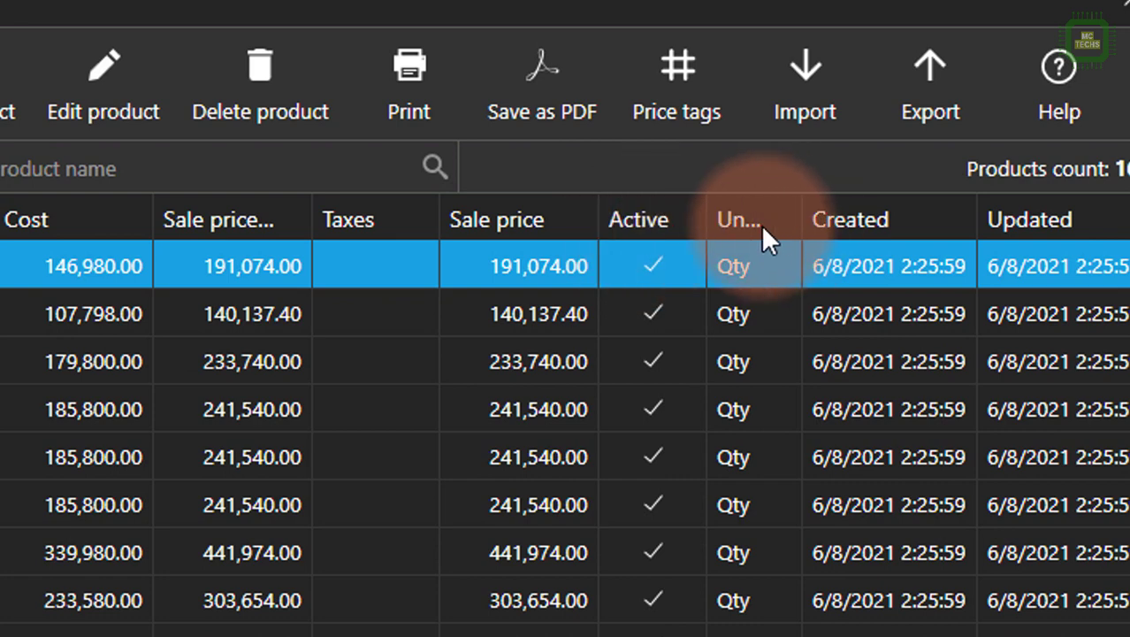
left_click_drag(800, 220, 906, 220)
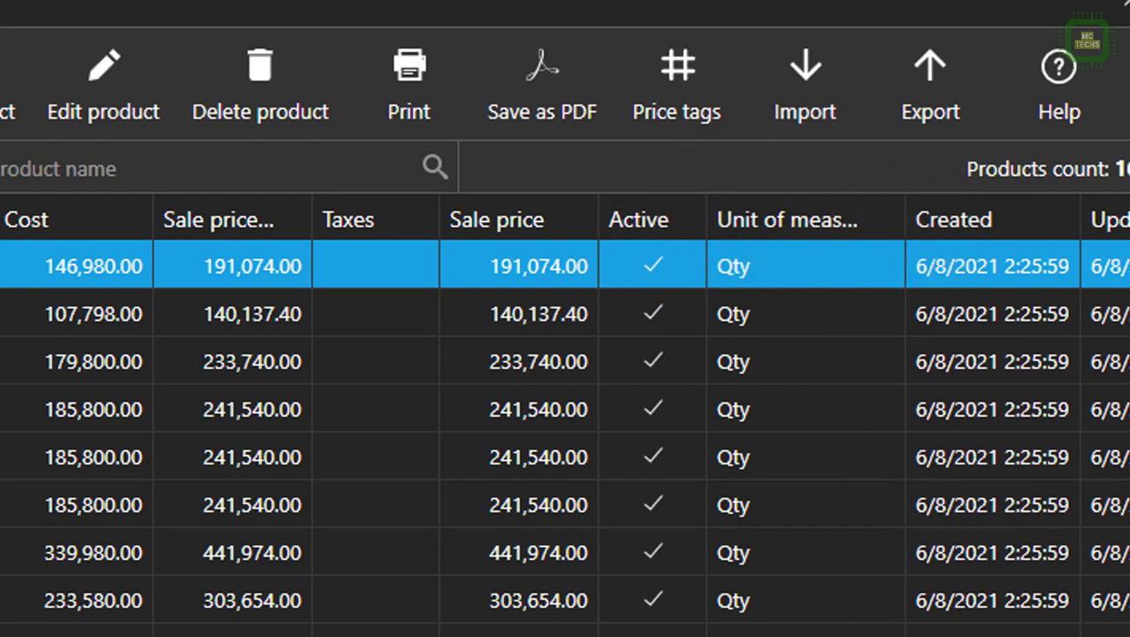
scroll(565, 414, "right", 2)
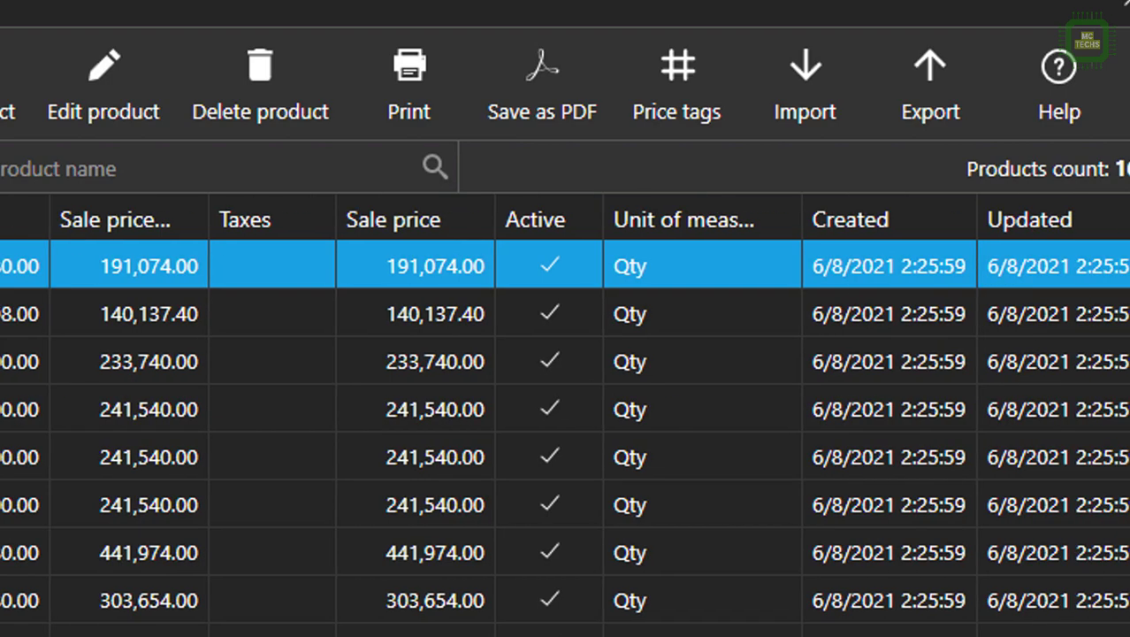
scroll(565, 414, "left", 5)
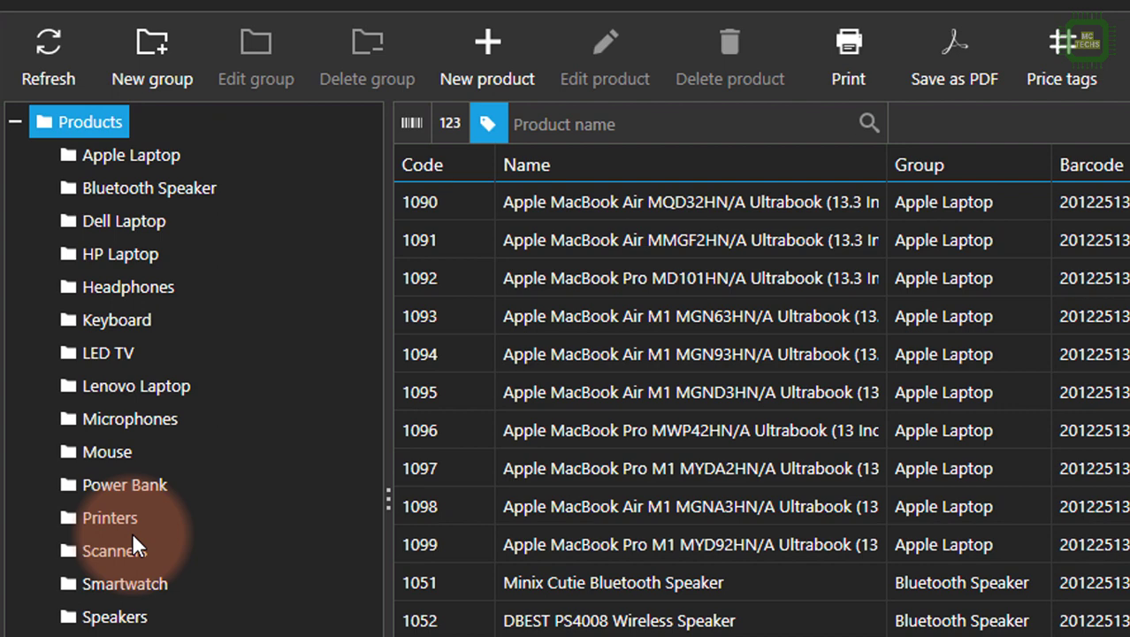
Browse the products in the Apple Laptop, Bluetooth Speaker, Dell Laptop, HP Laptop, Headphones, Keyboard, LED TV and Lenovo Laptop groups.
left_click(163, 153)
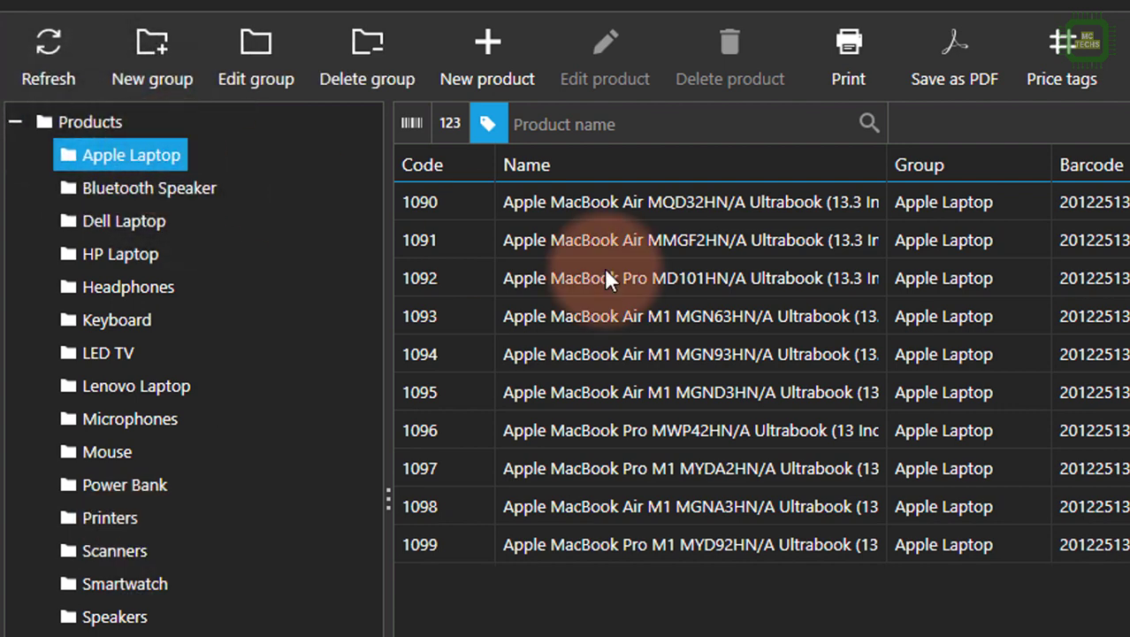
left_click(149, 185)
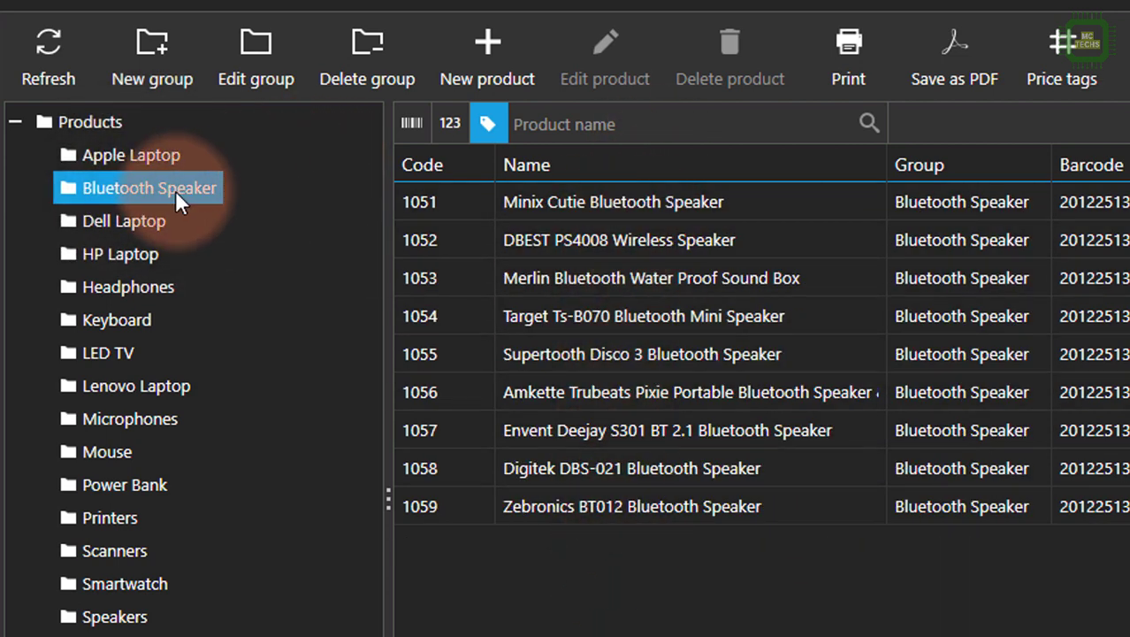
left_click(138, 219)
left_click(131, 255)
left_click(128, 285)
left_click(118, 320)
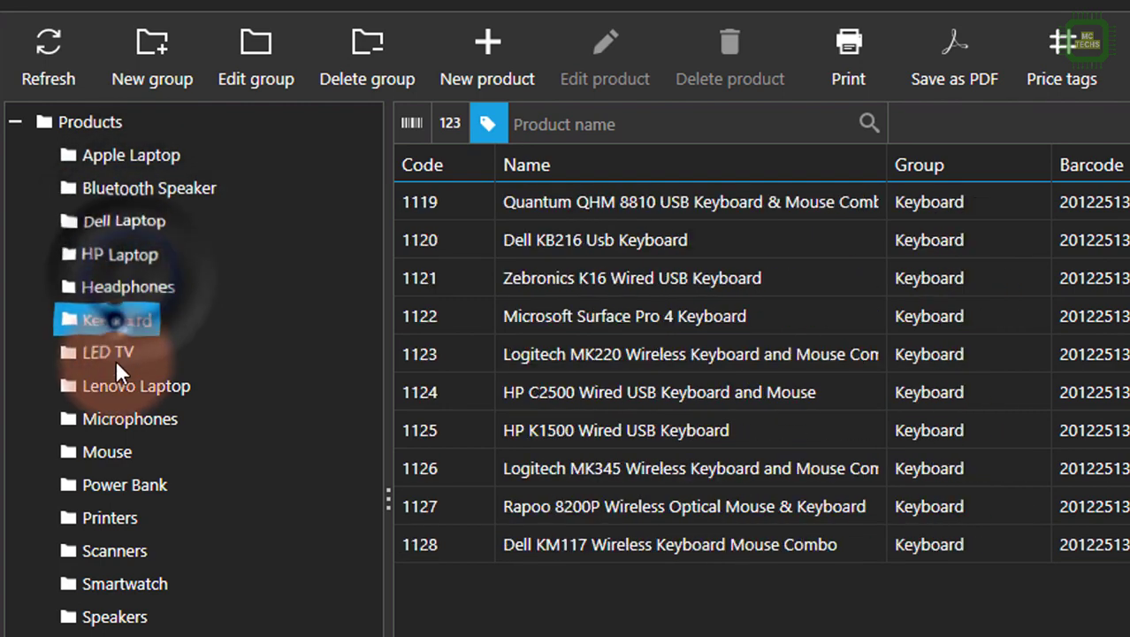
left_click(115, 354)
left_click(124, 388)
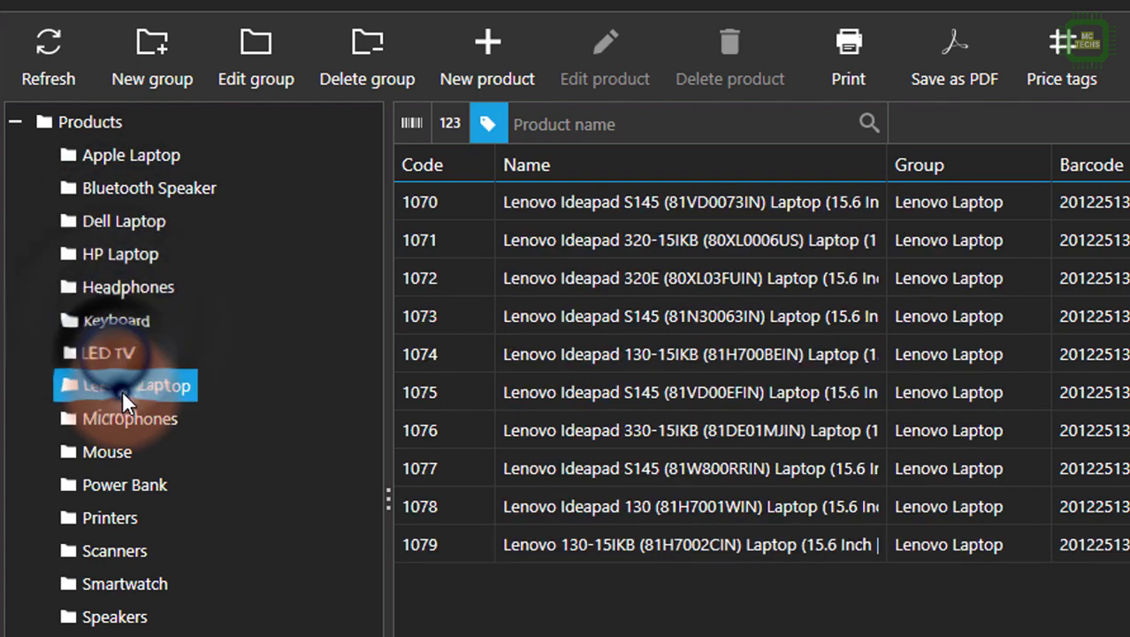
View the products in the Apple Laptop group and return to the full product list.
left_click(137, 161)
left_click(132, 159)
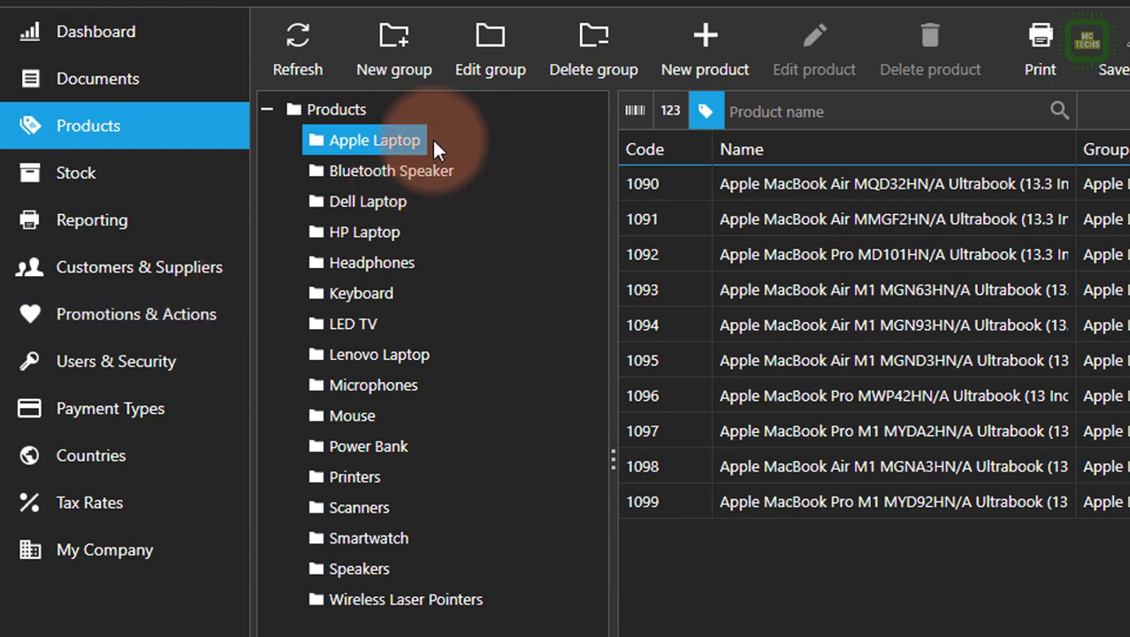
left_click(336, 109)
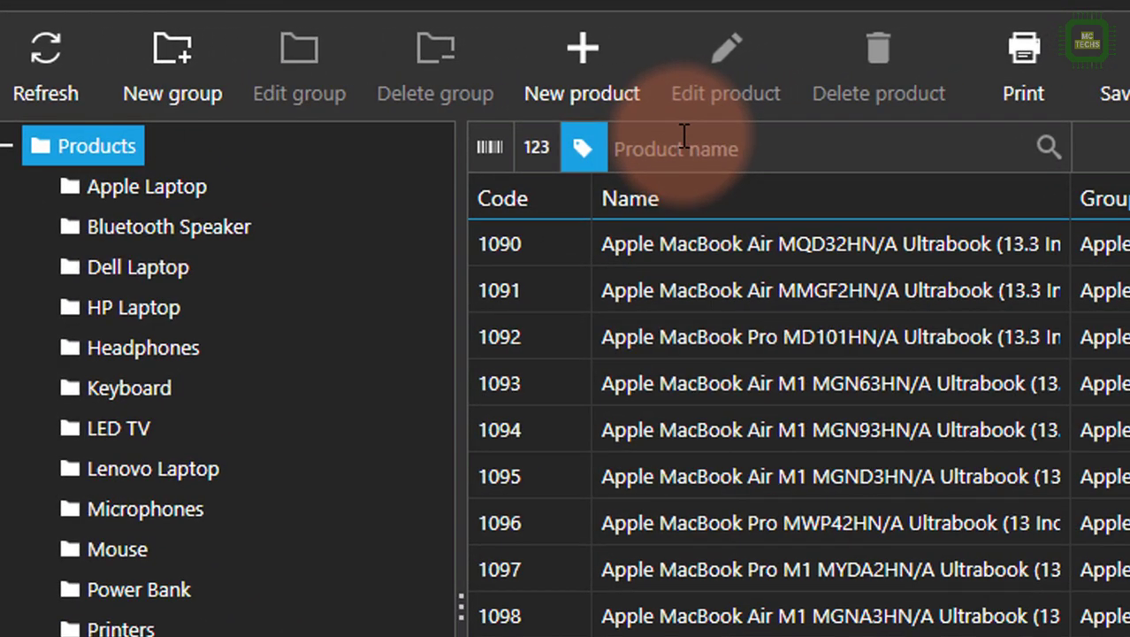
Search all products by name for "mouse" and clear the search.
left_click(685, 137)
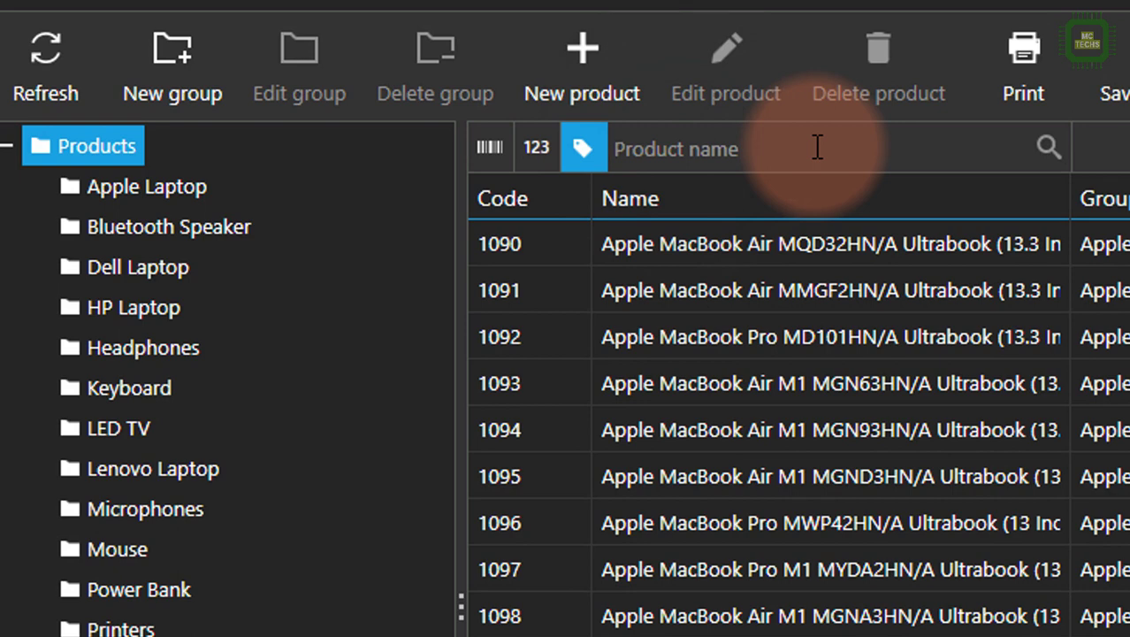
type("mo")
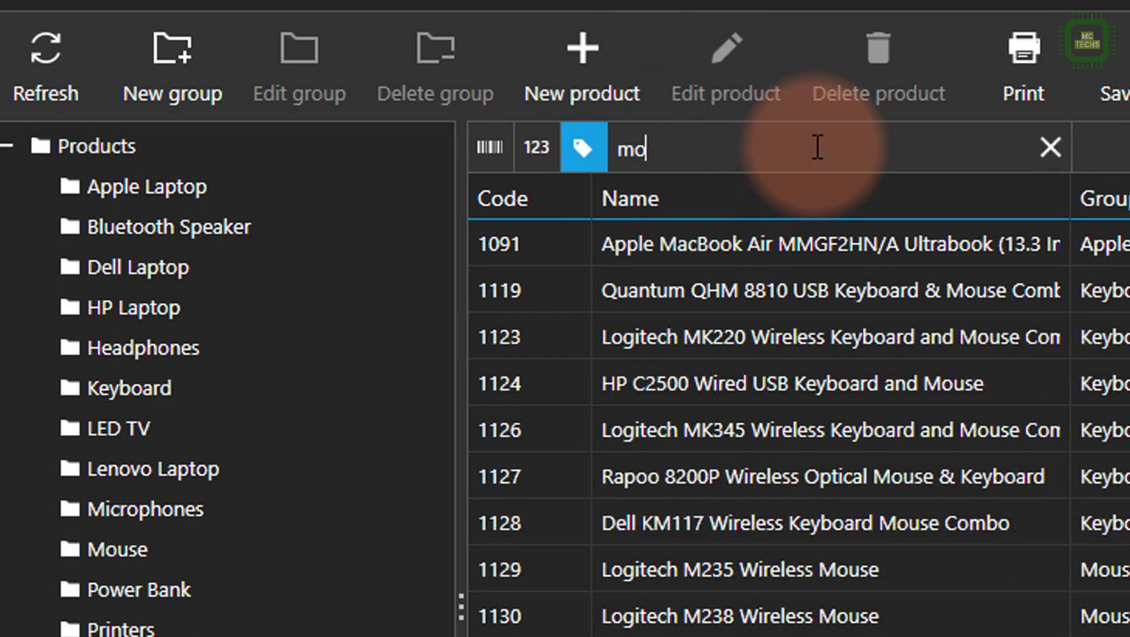
type("use")
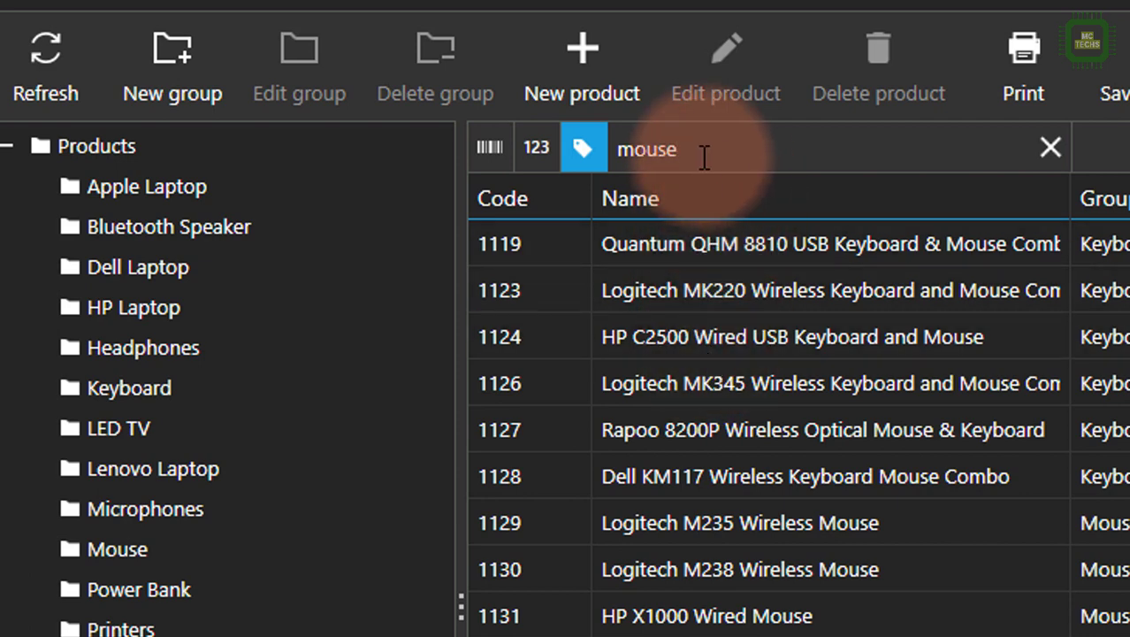
key("BackSpace")
key("BackSpace")
key("BackSpace")
key("BackSpace")
key("BackSpace")
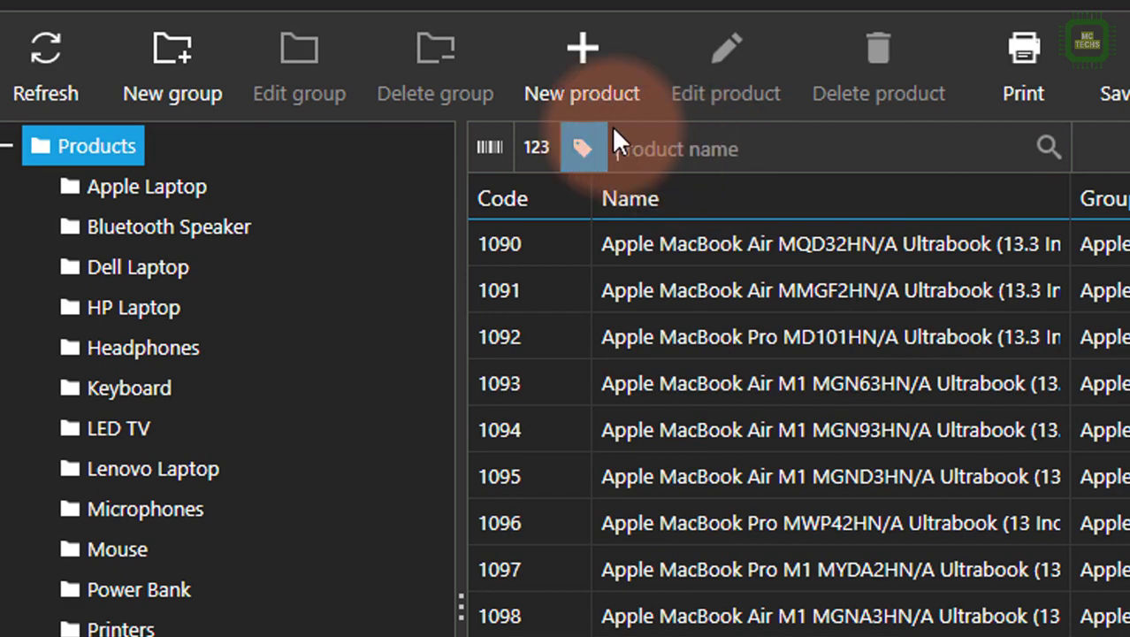
Search the products by code for 1058, clear it, and return to name search after viewing the barcode mode.
left_click(541, 149)
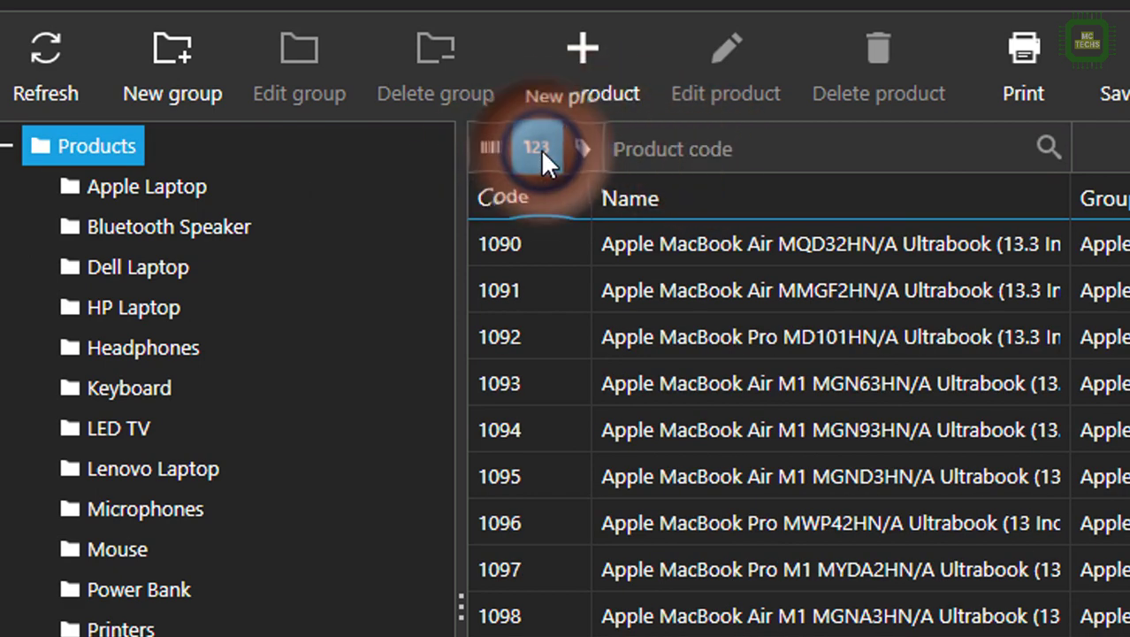
left_click(638, 149)
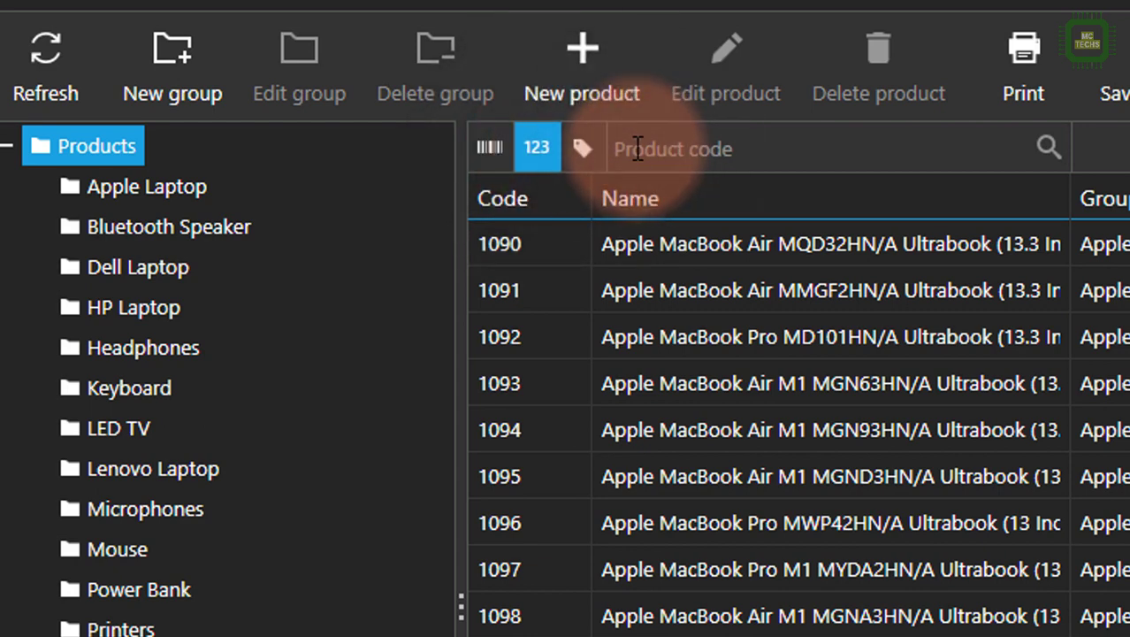
type("1058")
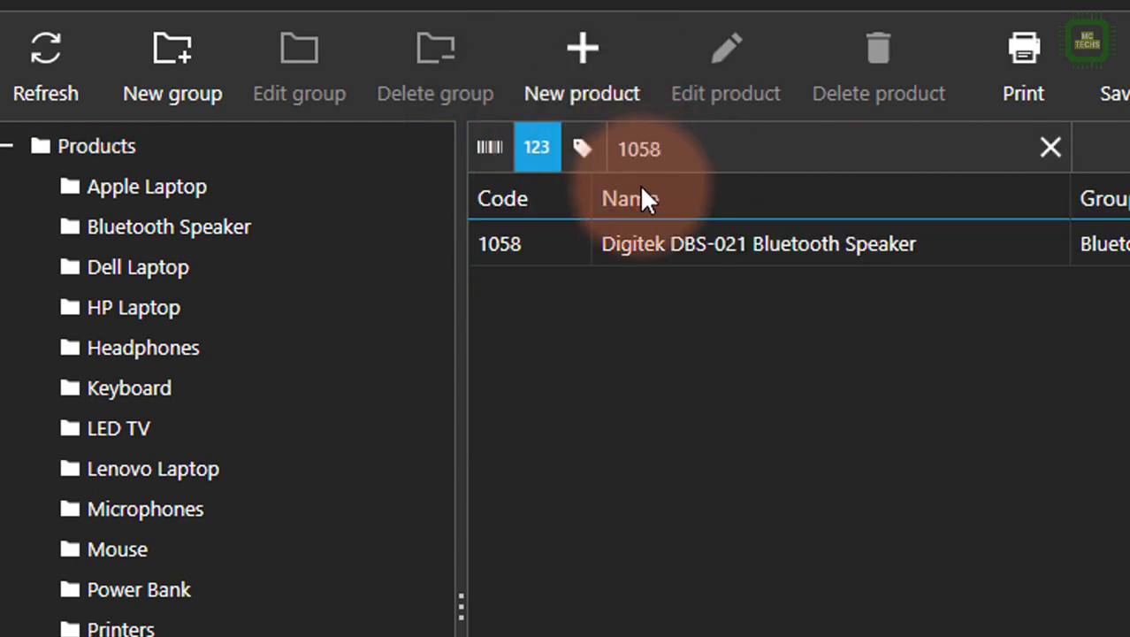
key("BackSpace")
key("BackSpace")
key("BackSpace")
key("BackSpace")
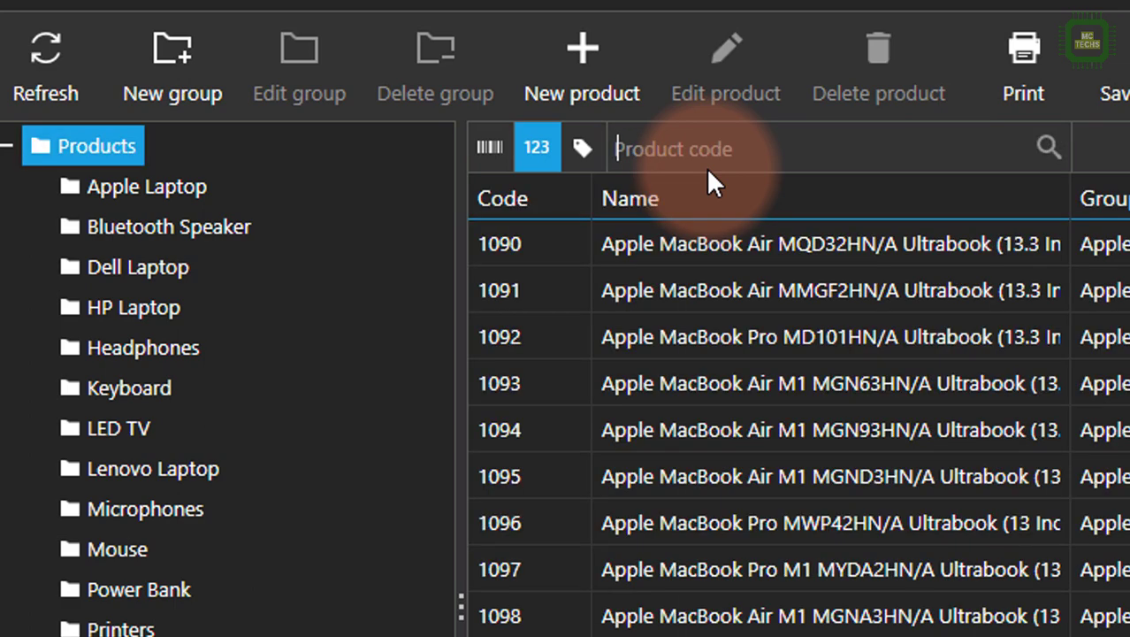
left_click(477, 157)
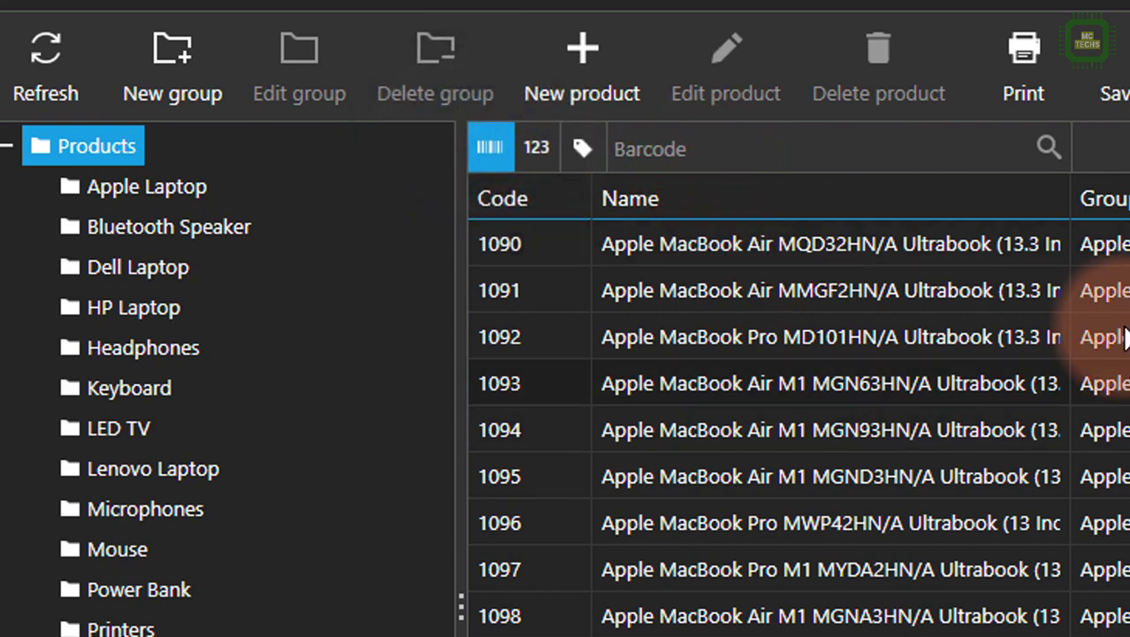
left_click(575, 157)
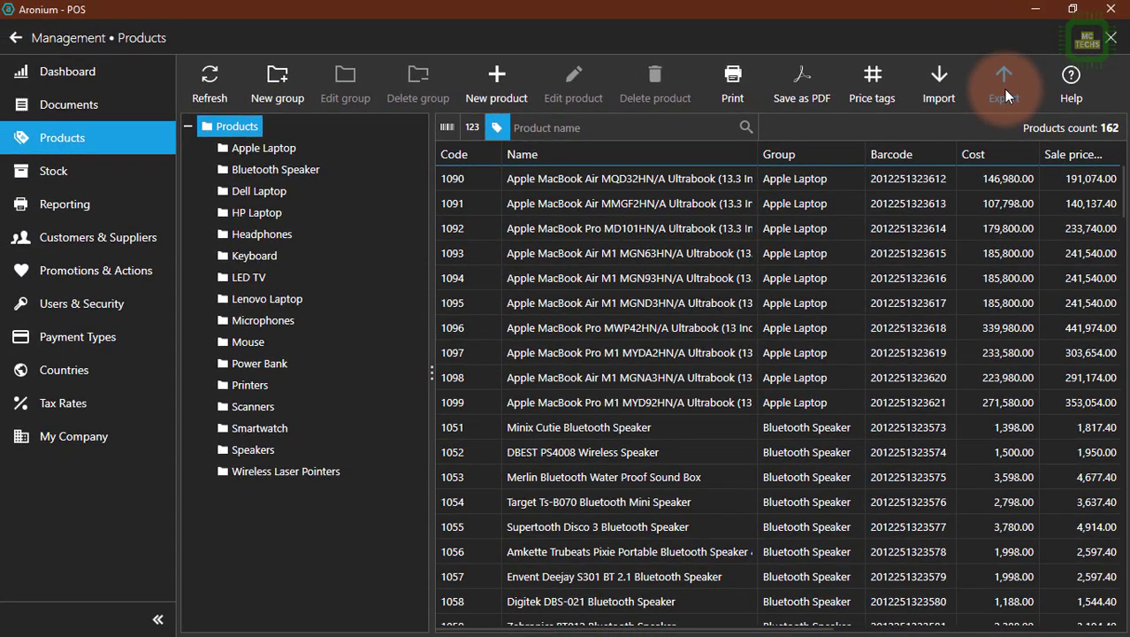
Start a product export and choose the CSV (Excel) export type.
left_click(1004, 89)
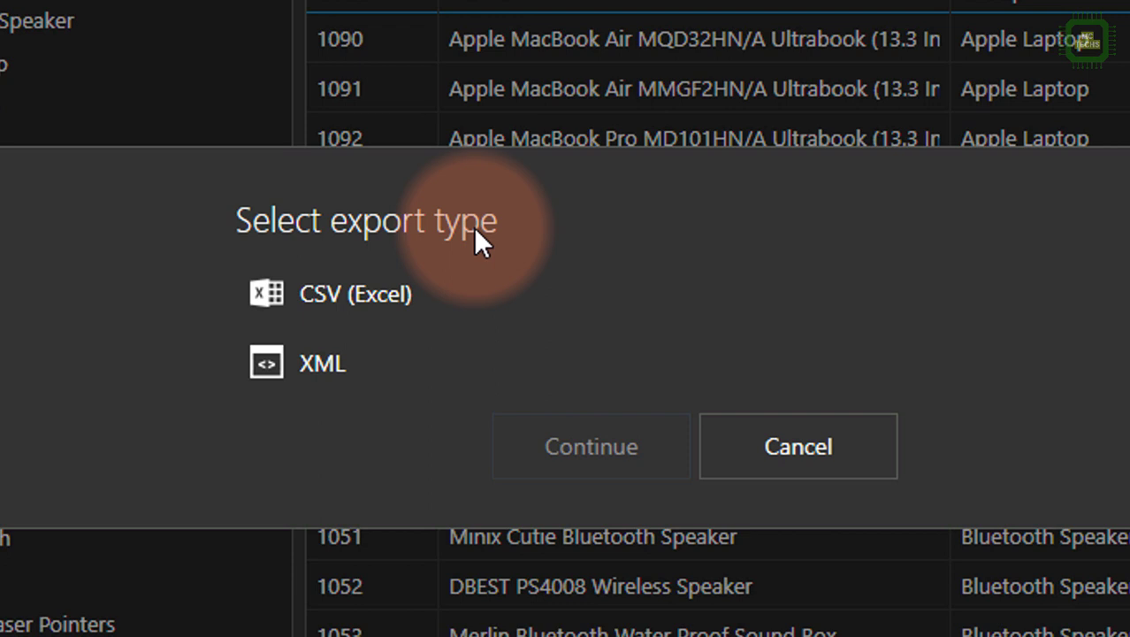
left_click(440, 298)
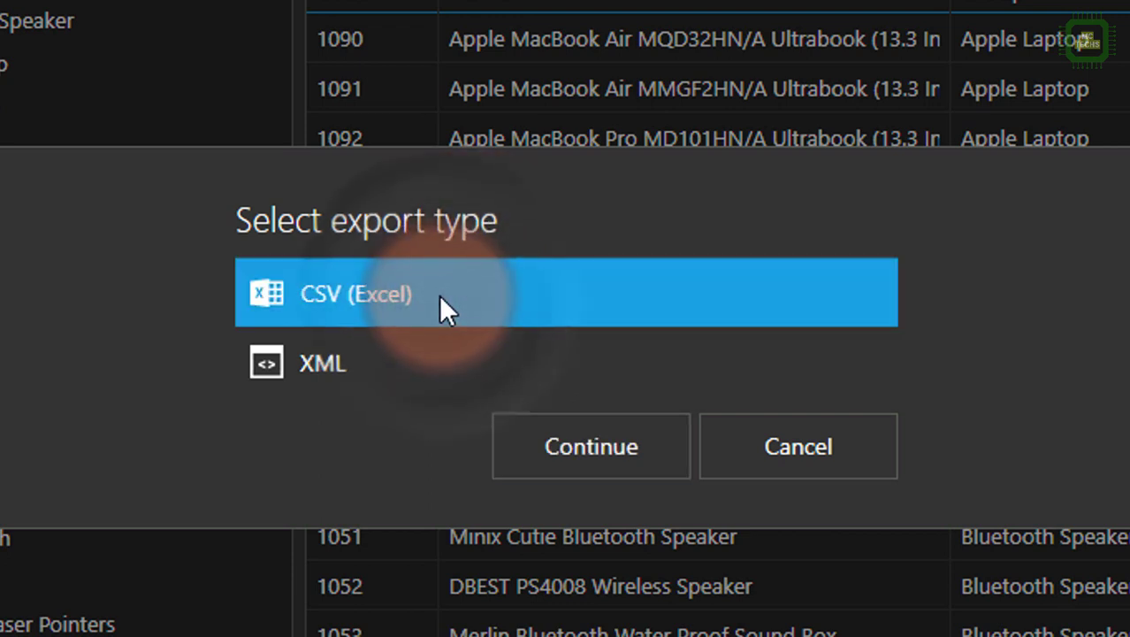
left_click(395, 354)
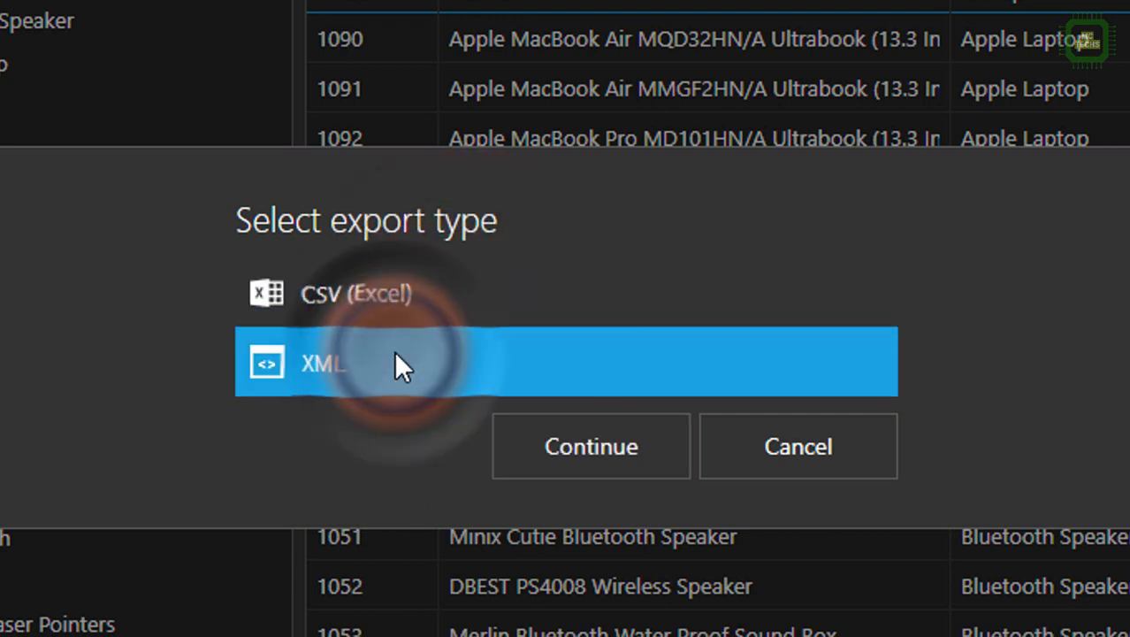
left_click(416, 300)
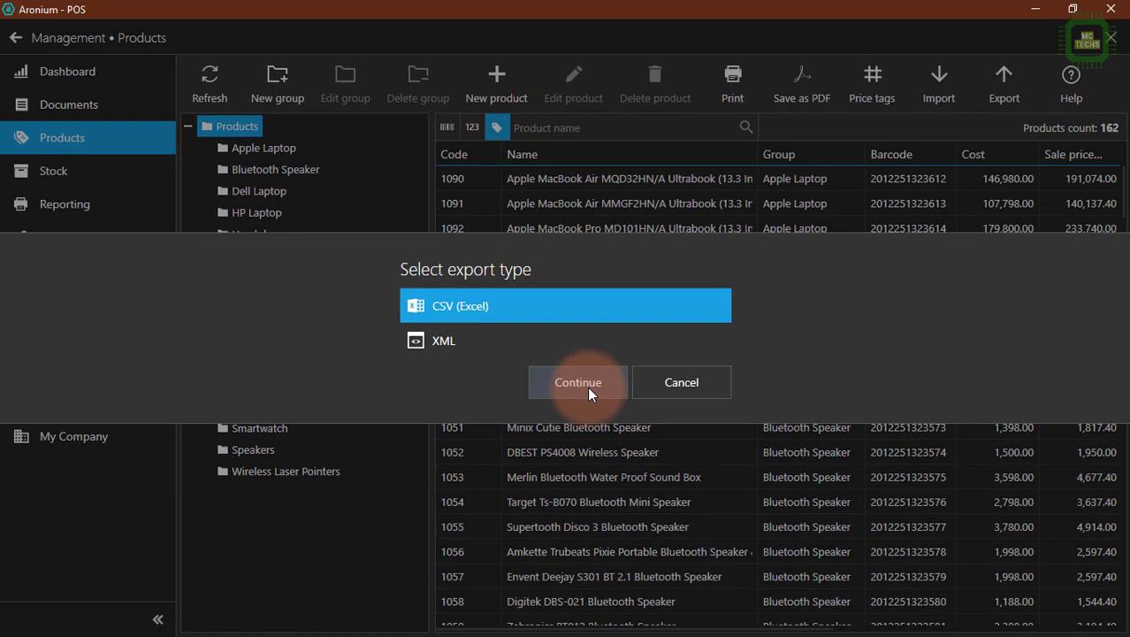
left_click(587, 386)
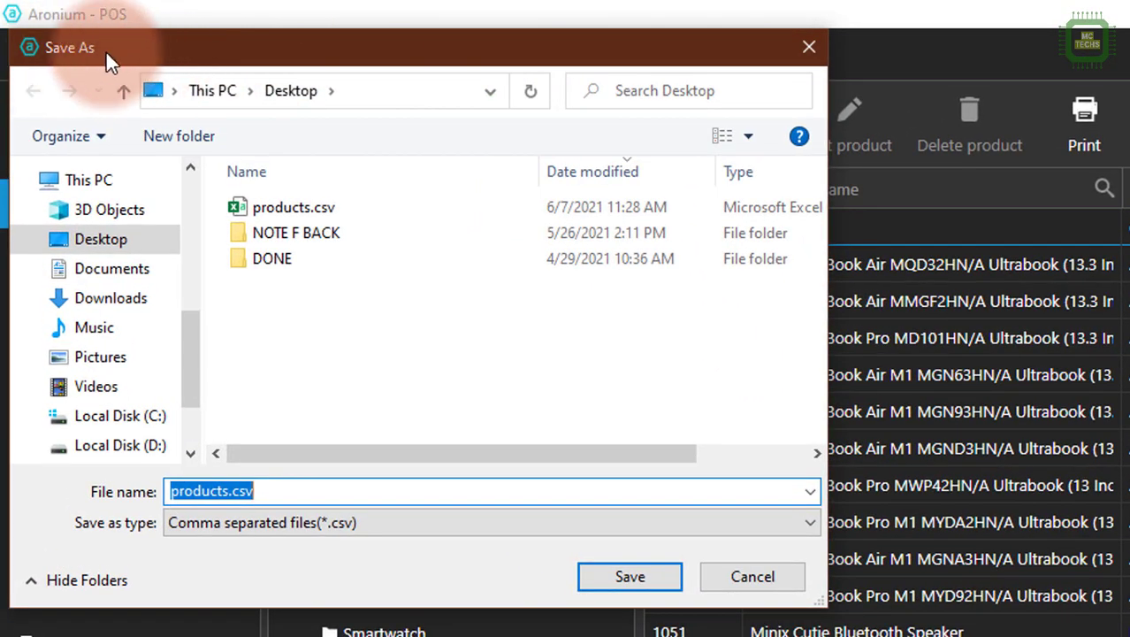
Save the product export to the Desktop as McTechsProducts08.06.21.csv.
double_click(232, 490)
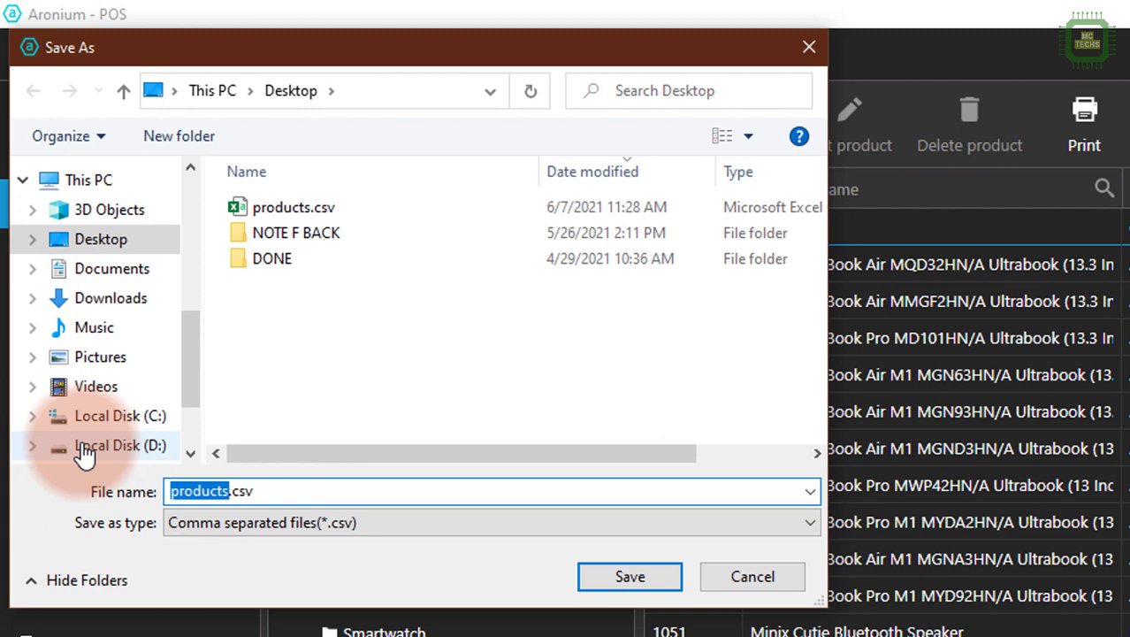
type("Mc")
type("Tech")
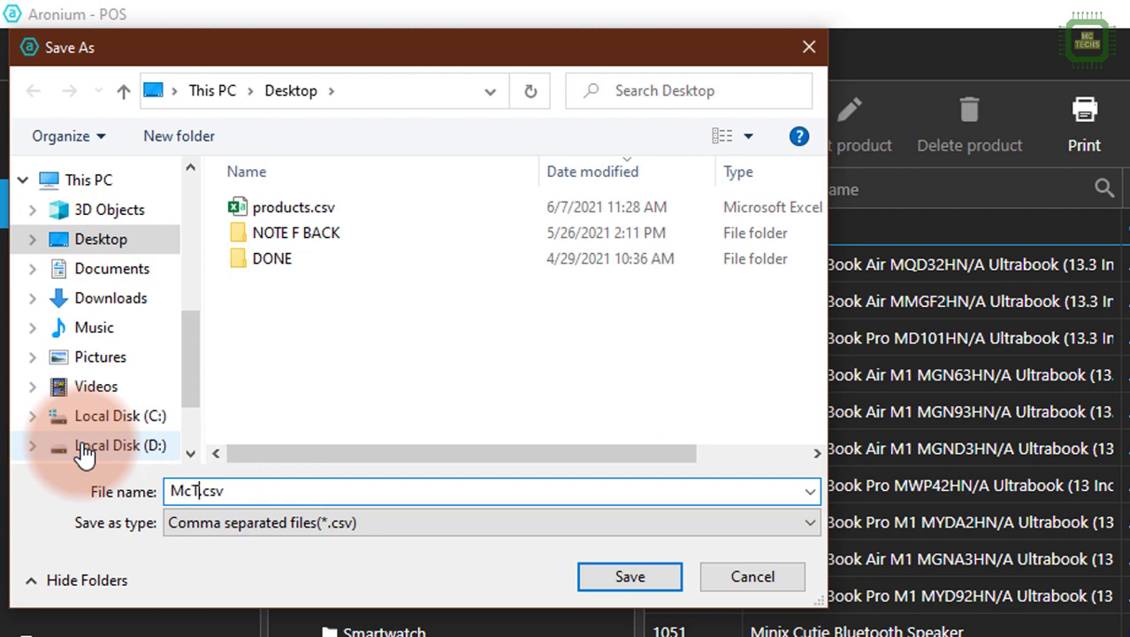
type("sProducts")
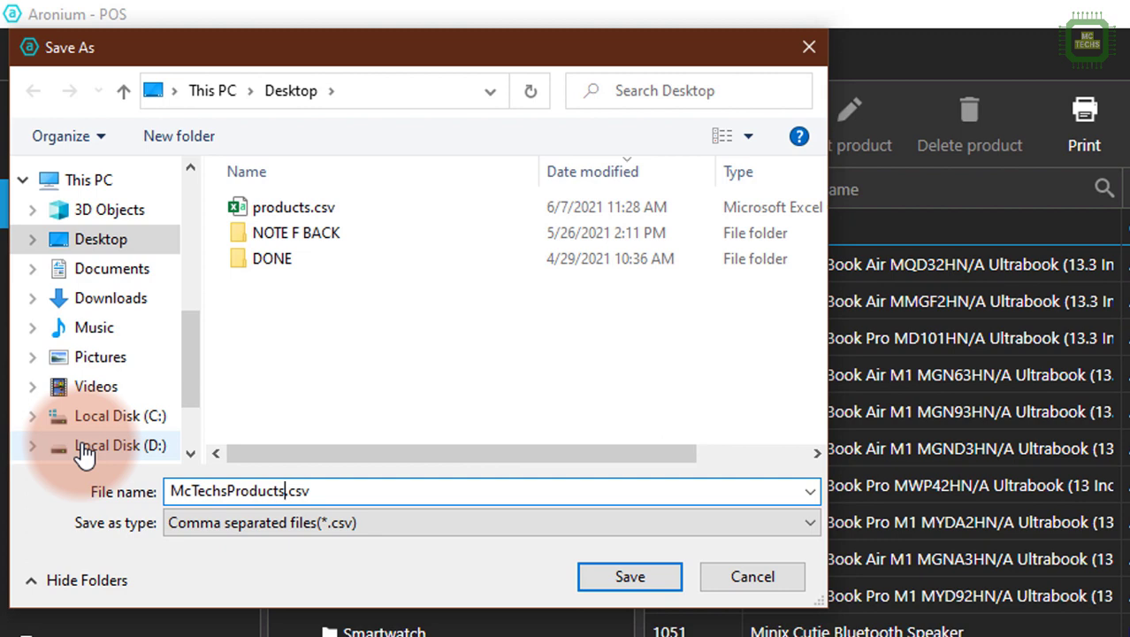
type("08.06.21")
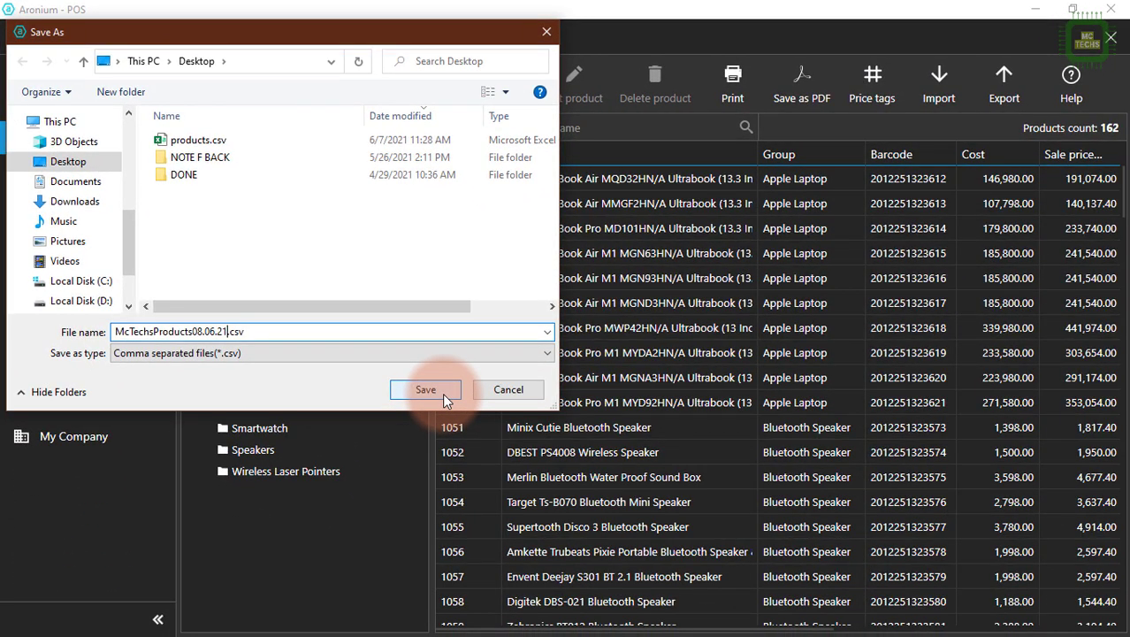
left_click(445, 398)
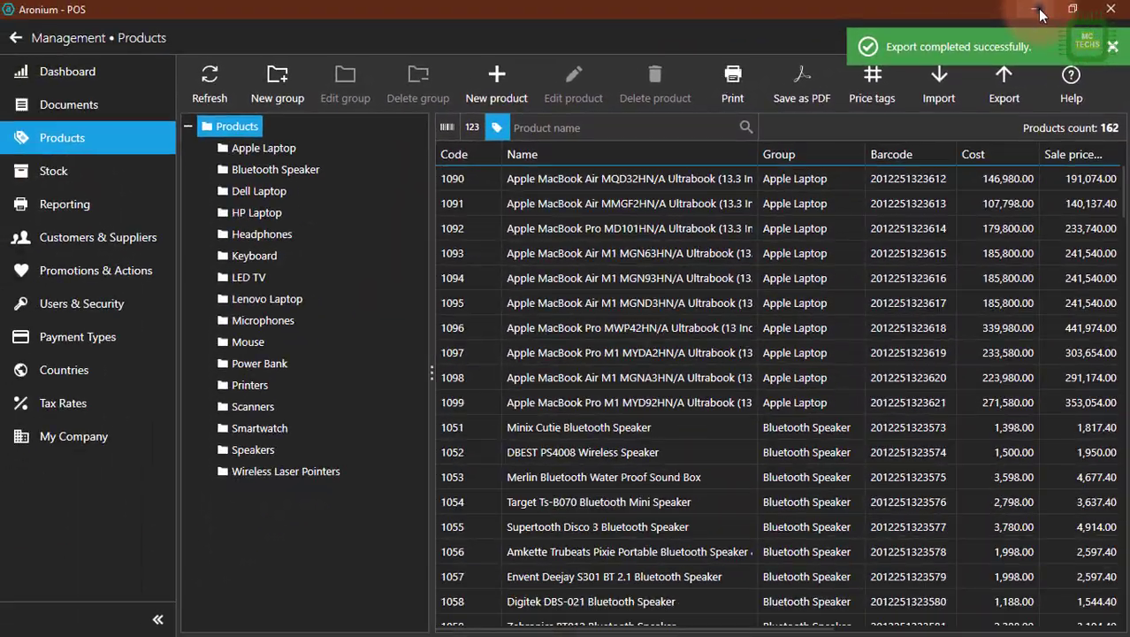
Open the exported McTechsProducts08.06.21.csv from the desktop in Excel, look through its product rows and close it.
left_click(1038, 11)
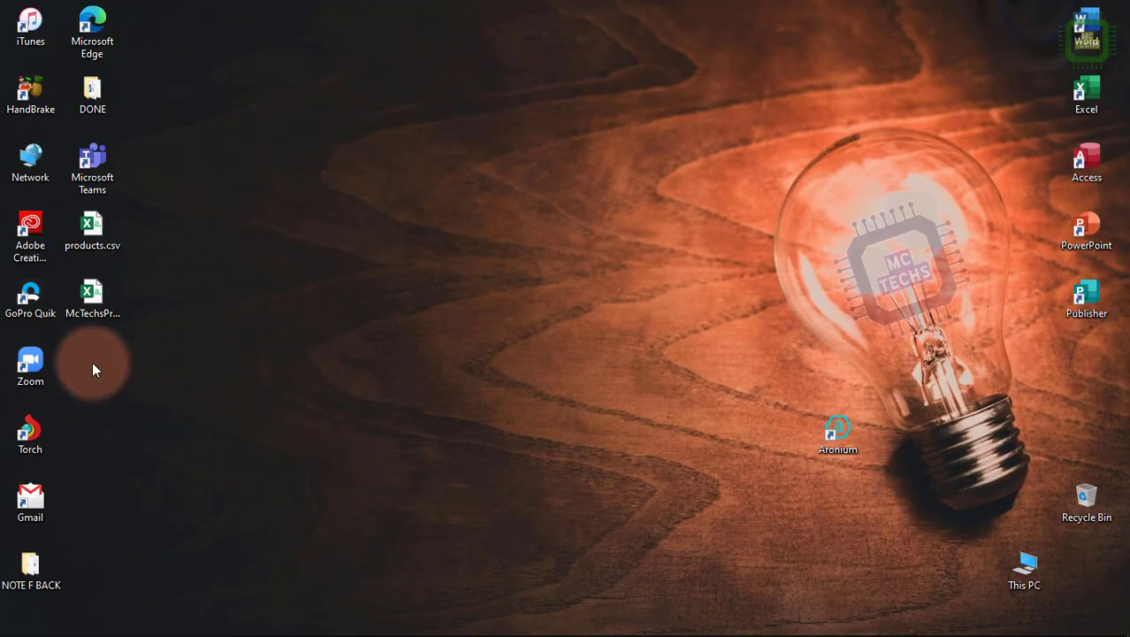
double_click(99, 305)
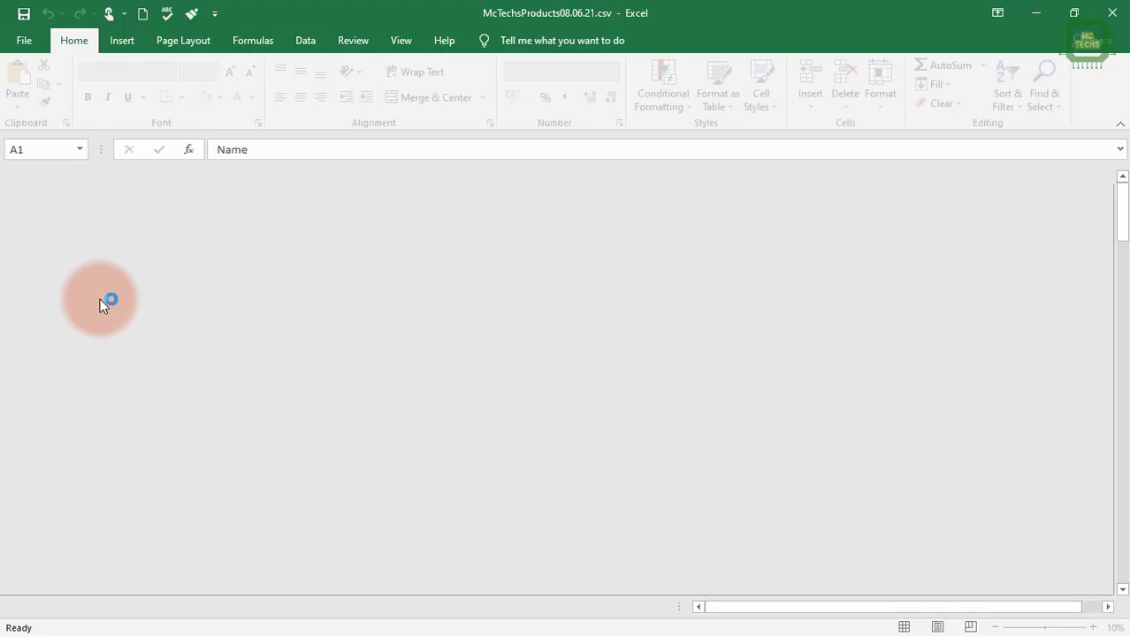
scroll(516, 441, "down", 20)
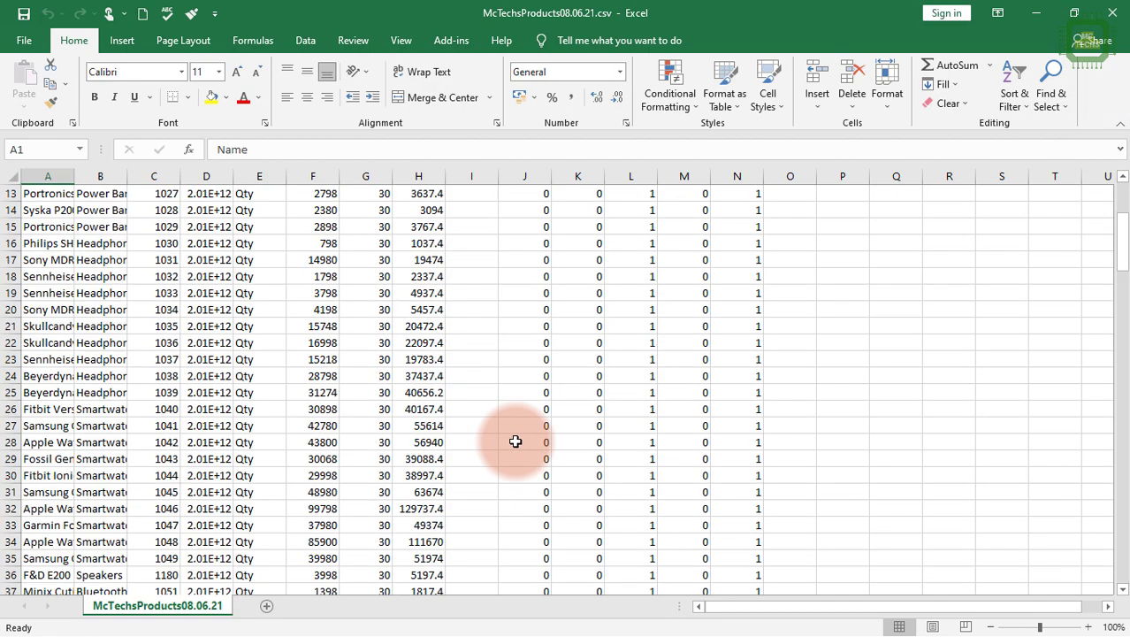
scroll(515, 436, "down", 20)
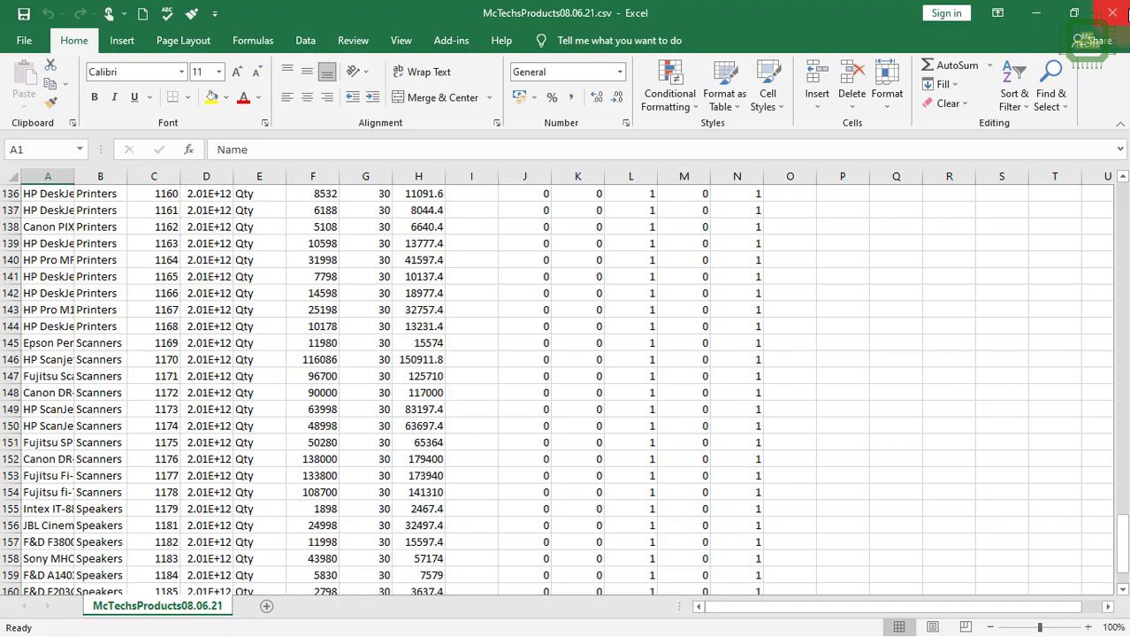
left_click(1113, 12)
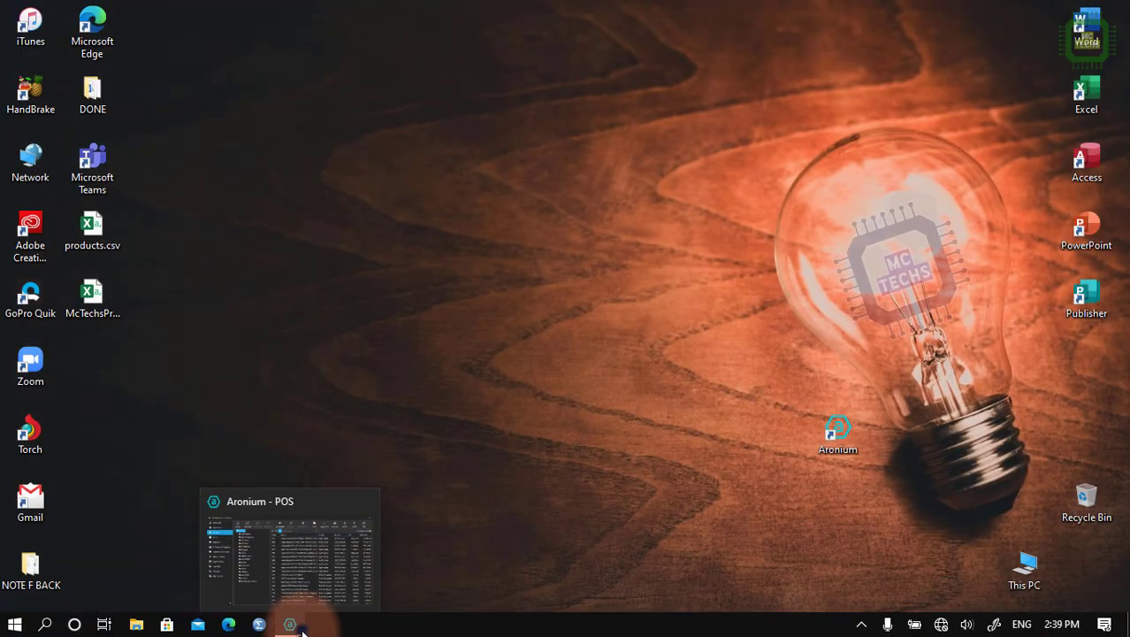
Return to Aronium and generate price tags for only the Ahuja AUD-59XLR Microphone.
left_click(292, 623)
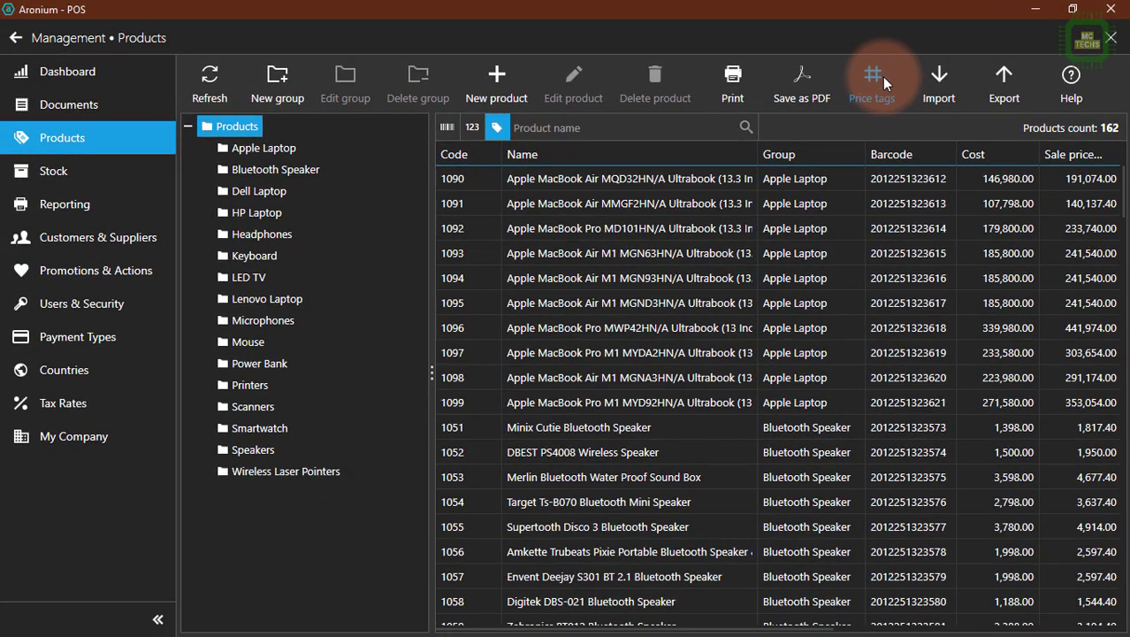
left_click(885, 82)
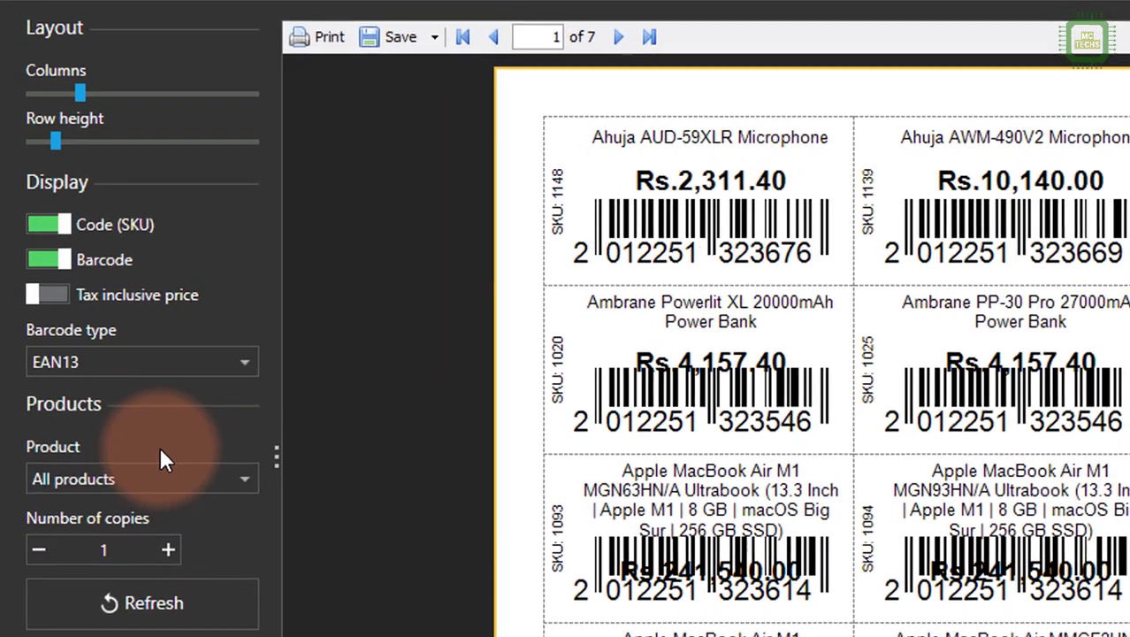
left_click(235, 482)
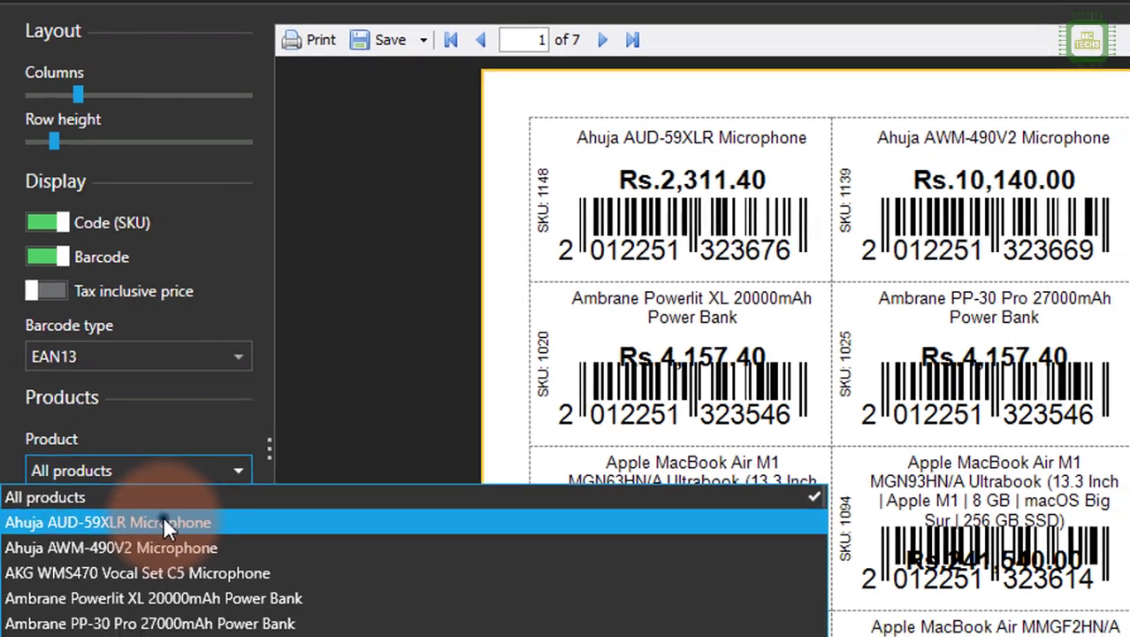
left_click(168, 531)
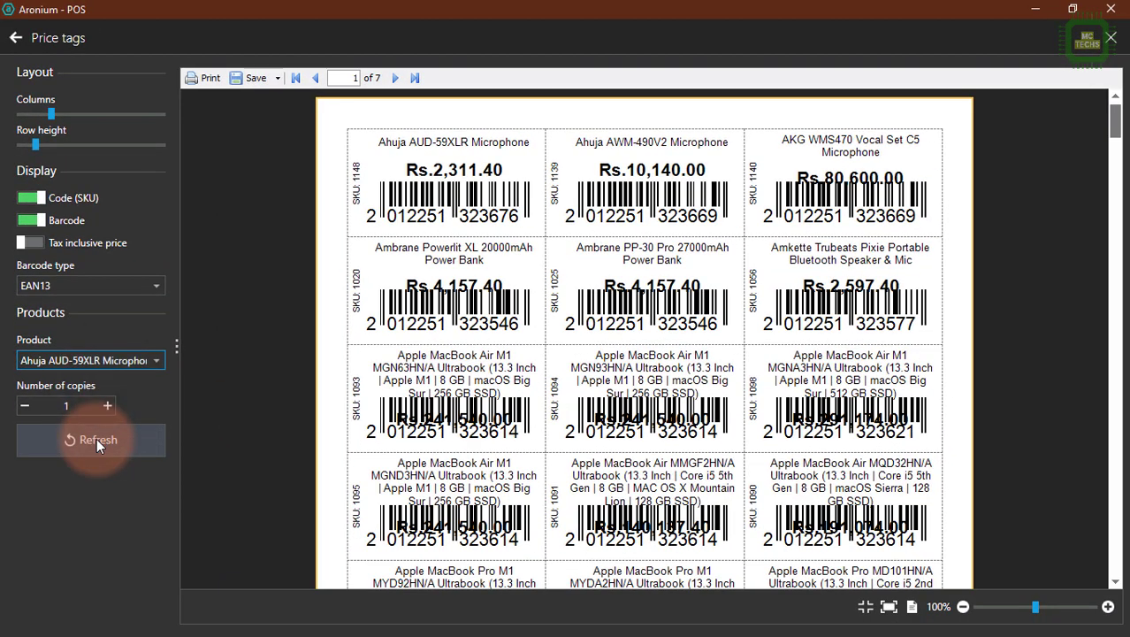
left_click(96, 438)
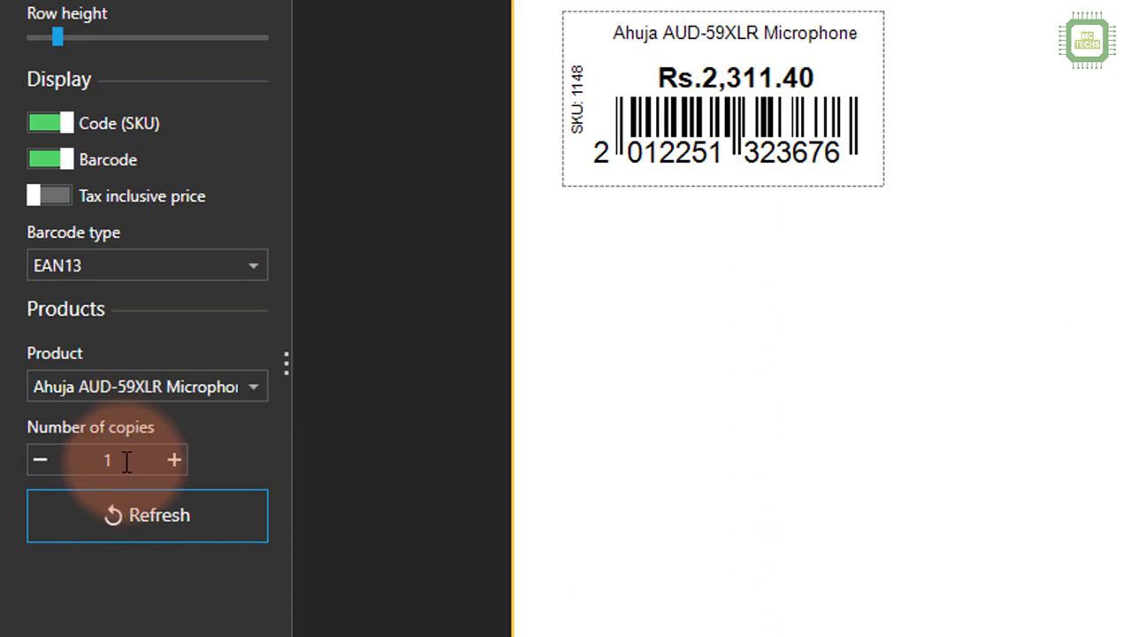
Set the number of price tag copies to 25, refresh the preview and look through its pages.
left_click(124, 460)
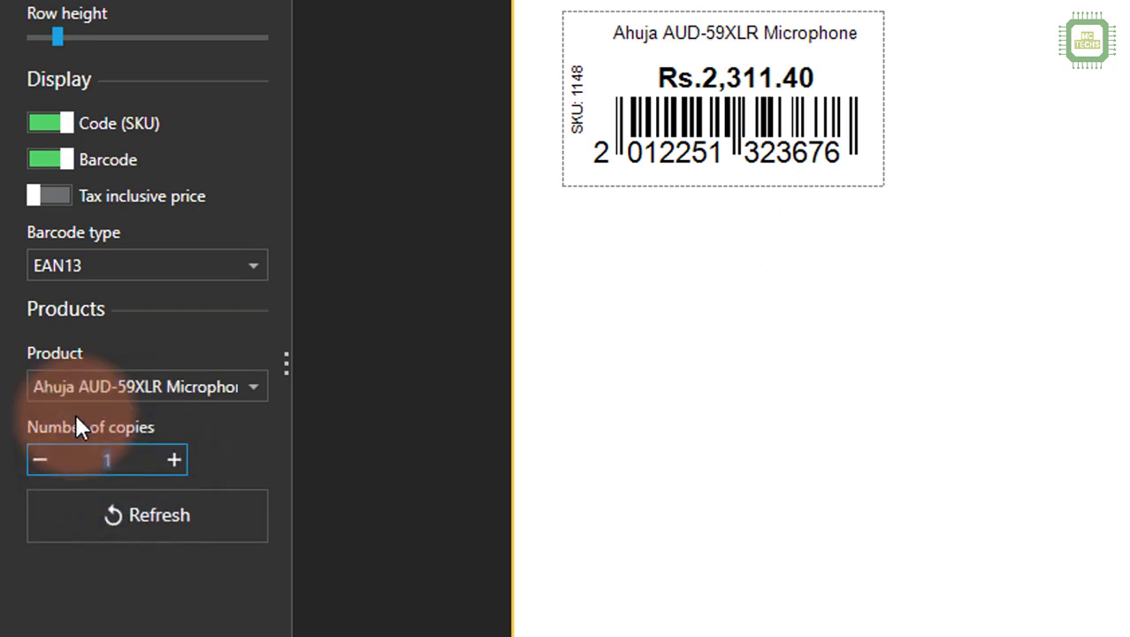
type("25")
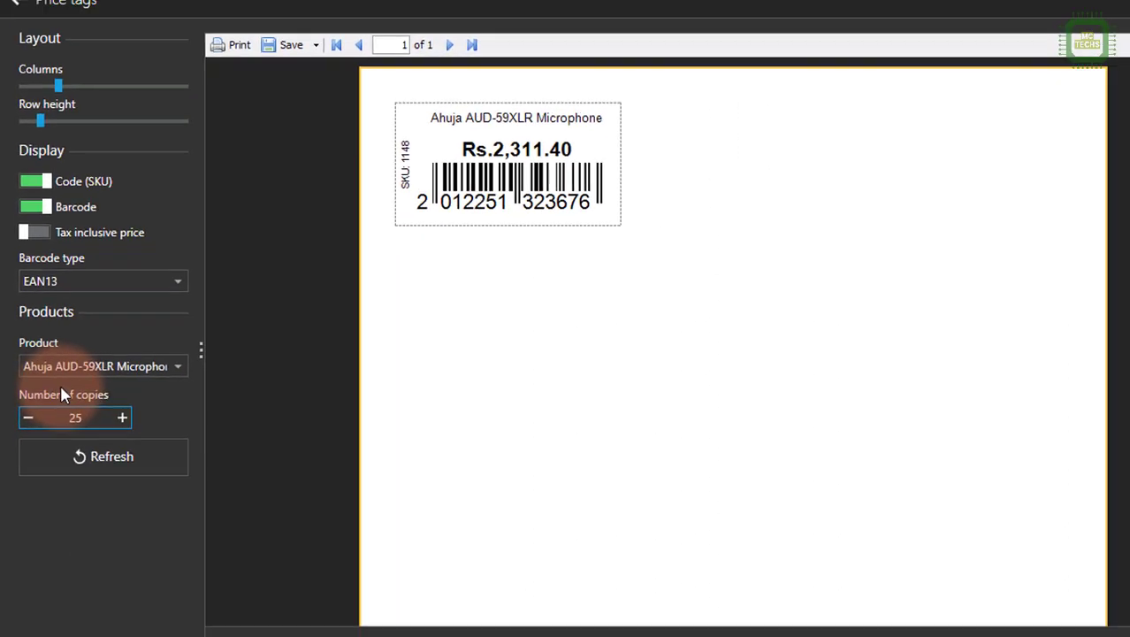
left_click(95, 456)
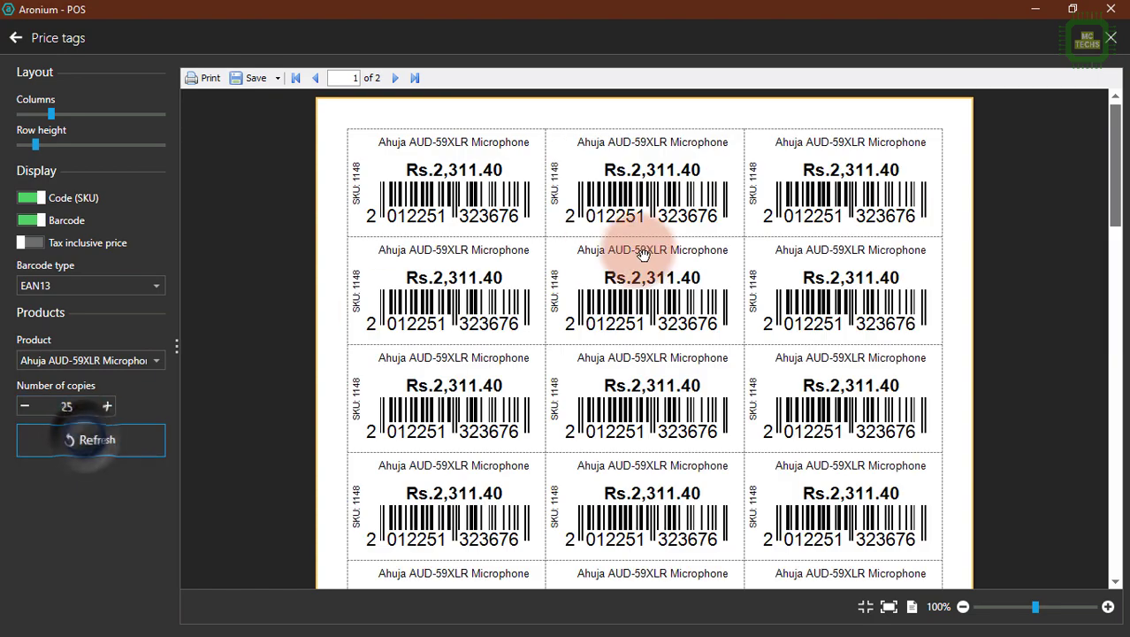
scroll(714, 472, "down", 7)
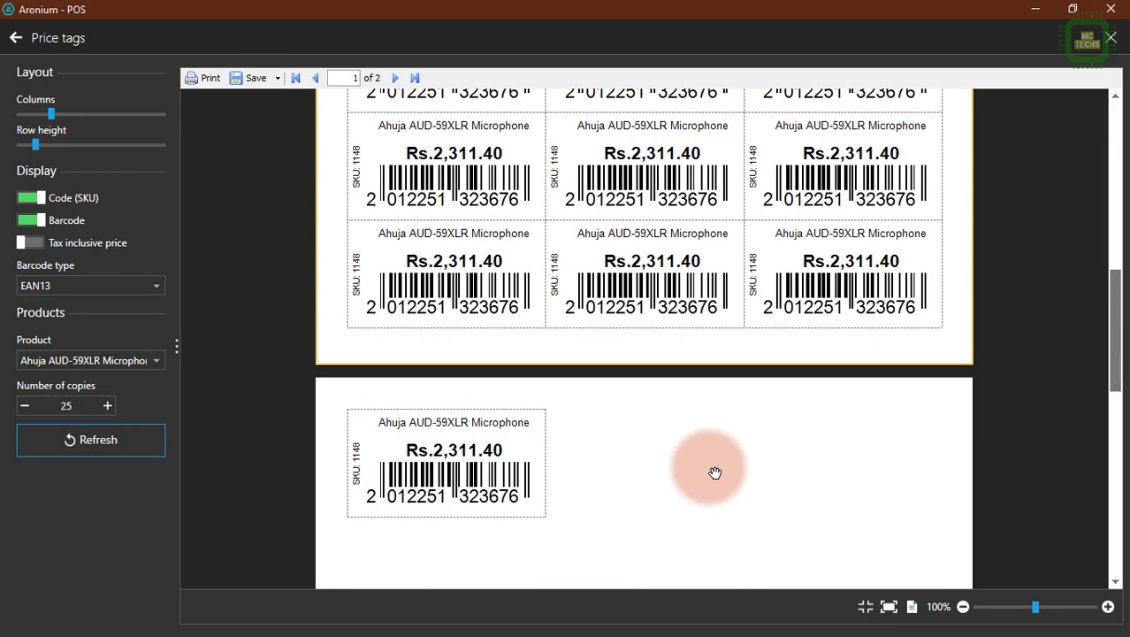
scroll(714, 468, "up", 8)
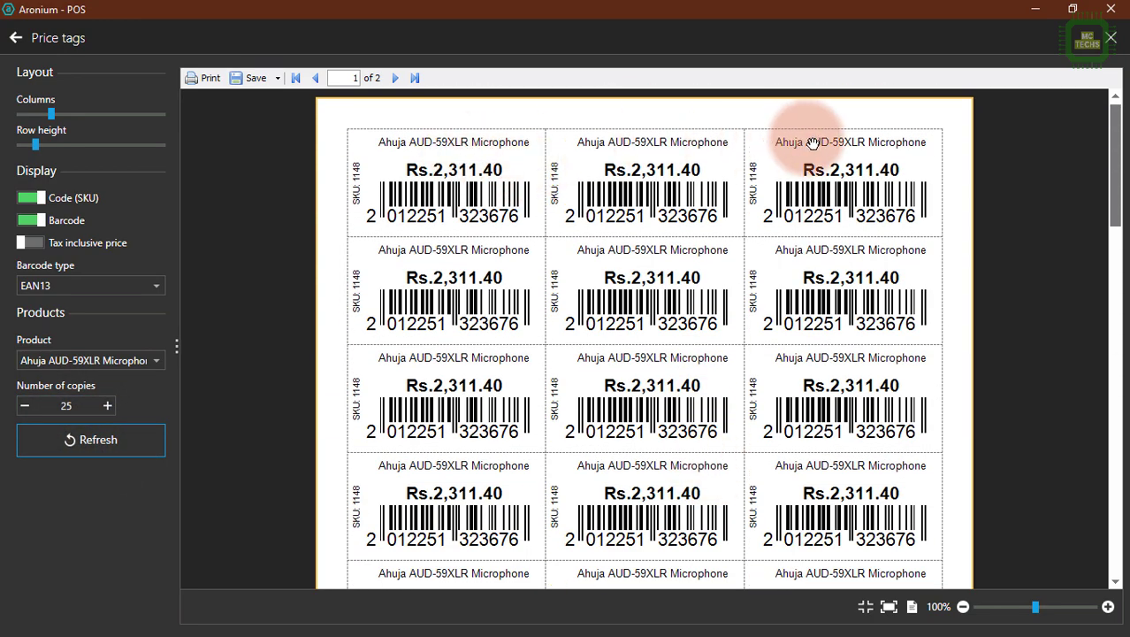
scroll(732, 576, "down", 6)
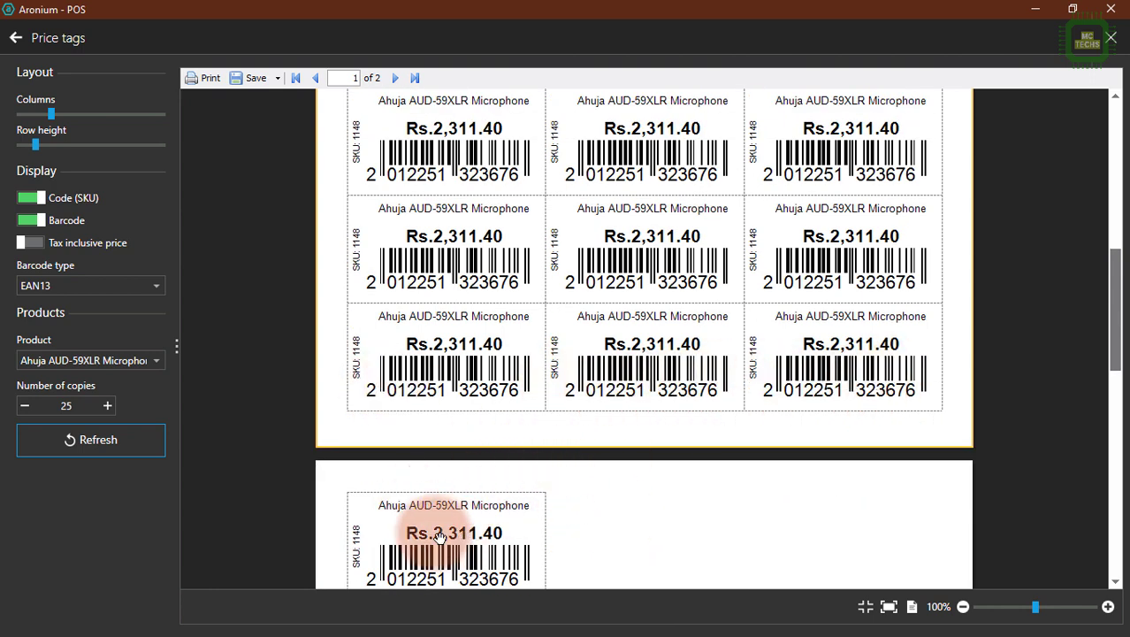
scroll(389, 526, "up", 6)
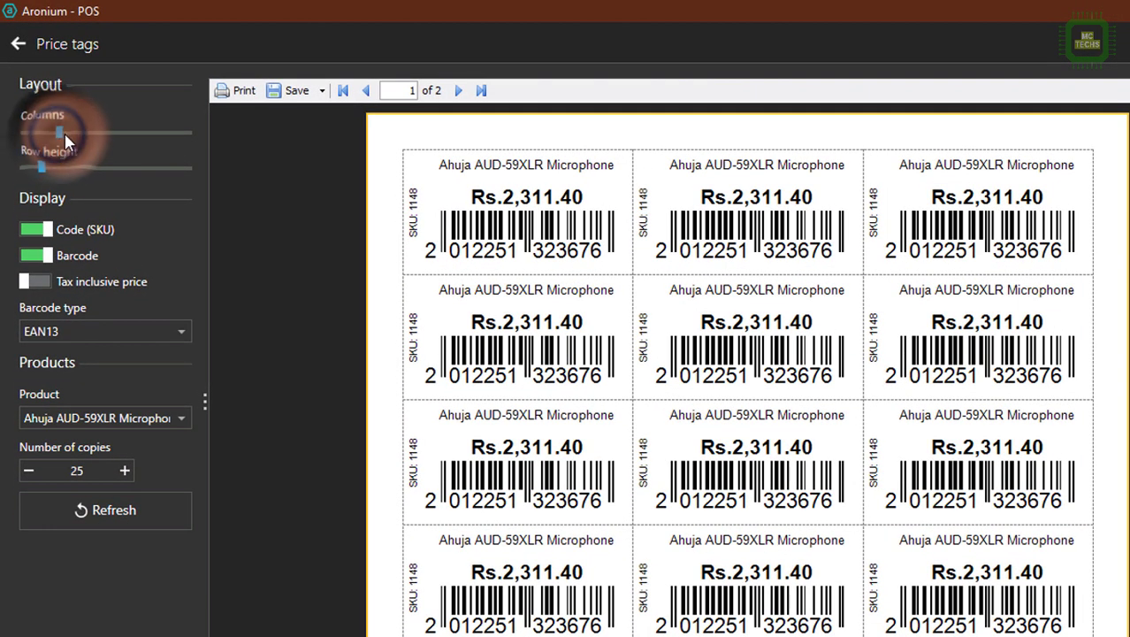
left_click_drag(64, 134, 65, 167)
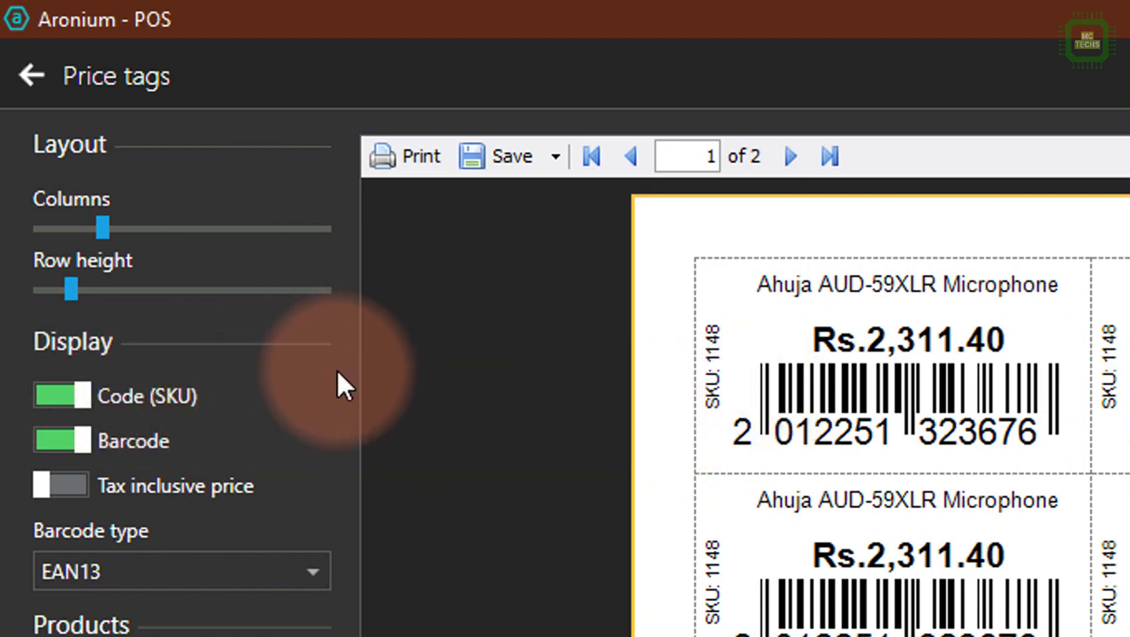
Preview the price tags without the SKU code and without the barcode, and switch both display options back on.
left_click(83, 396)
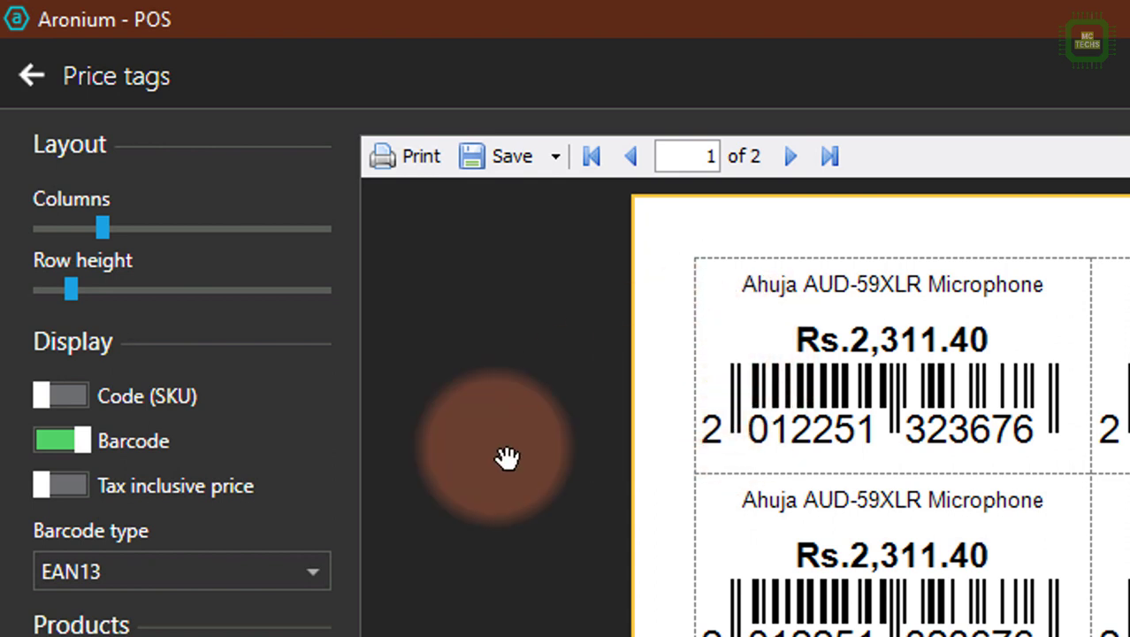
left_click(59, 395)
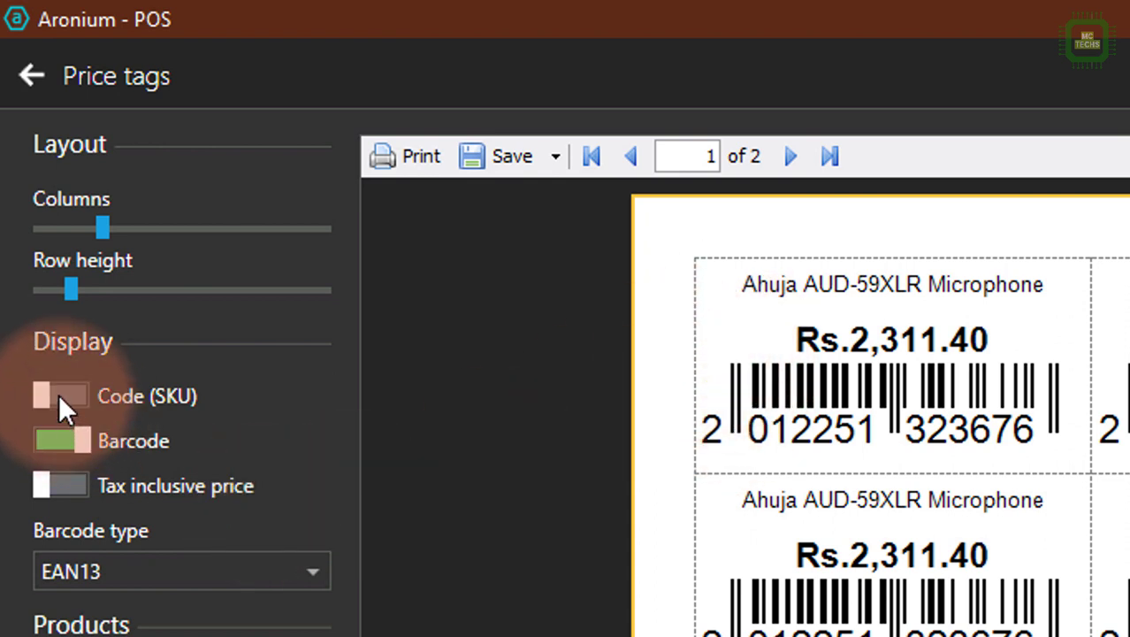
left_click(95, 447)
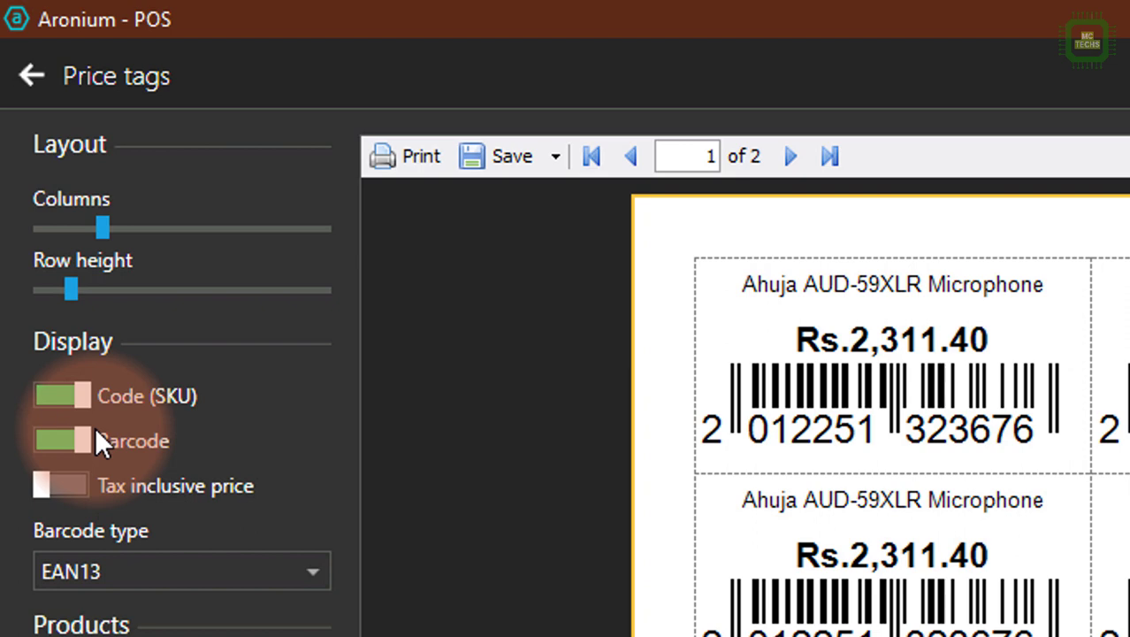
left_click(95, 431)
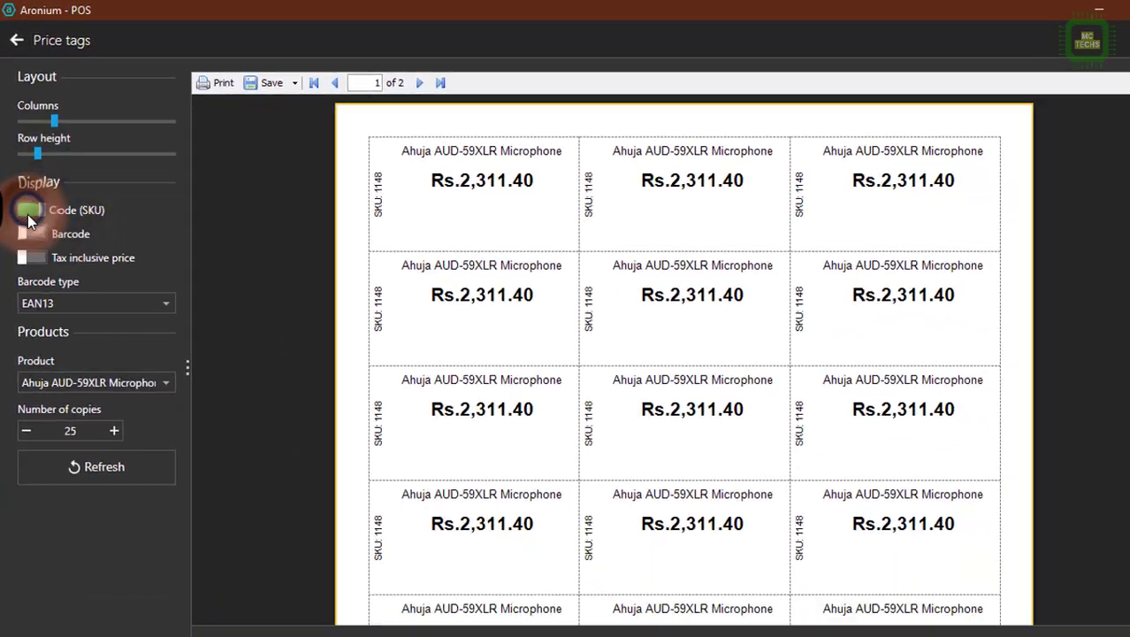
left_click(28, 232)
left_click(111, 470)
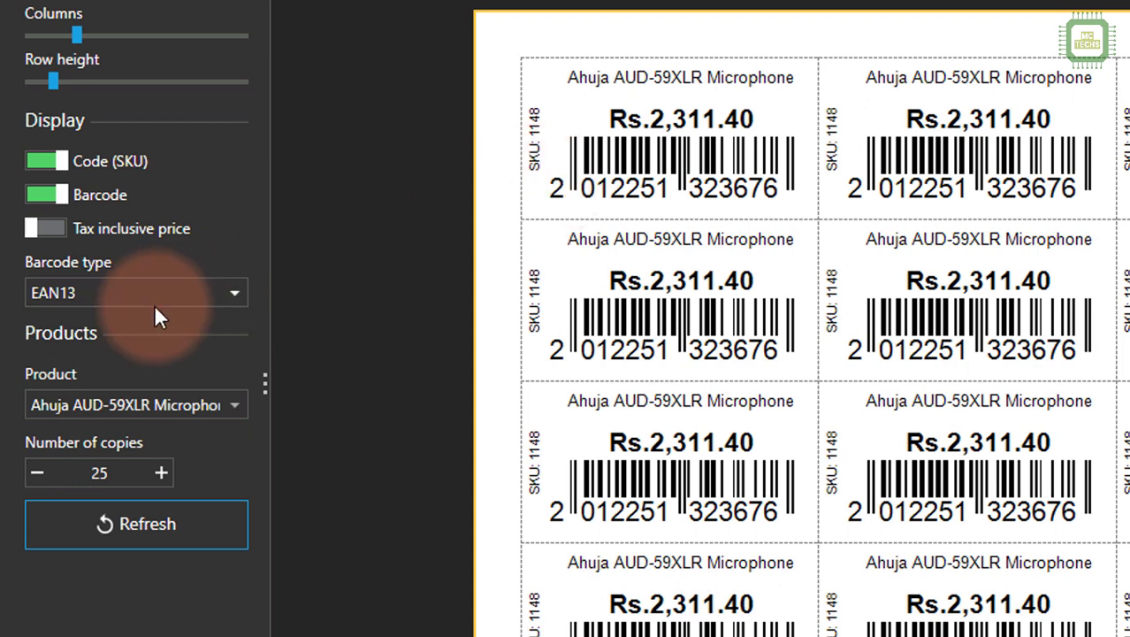
Try the UPC E1 barcode type on the price tags and switch back to EAN13, refreshing the preview each time.
left_click(117, 294)
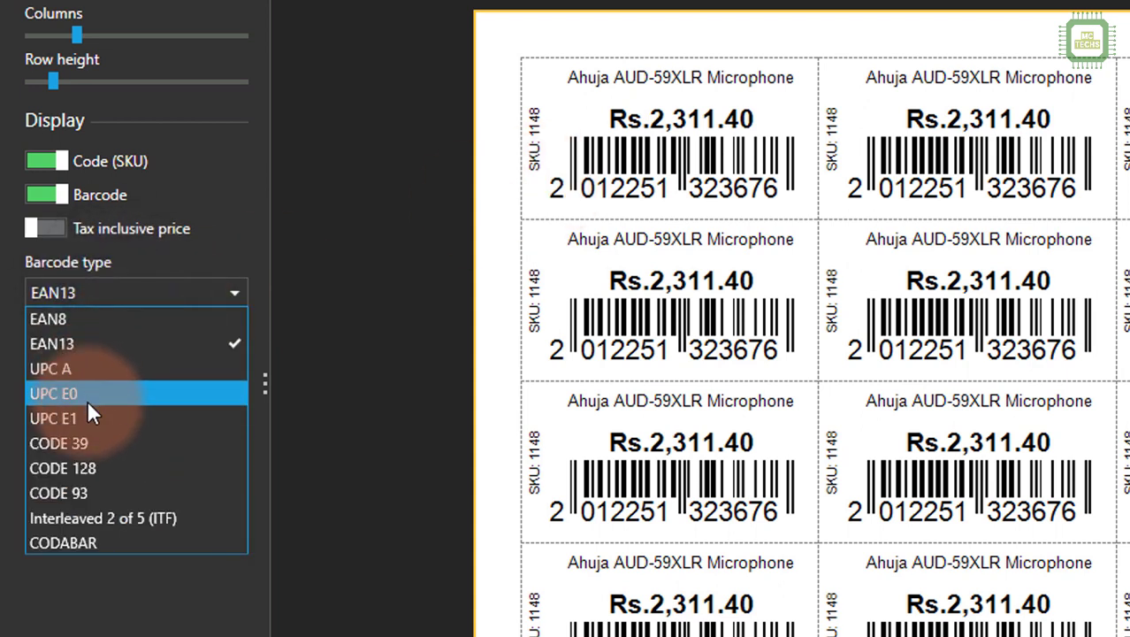
left_click(82, 413)
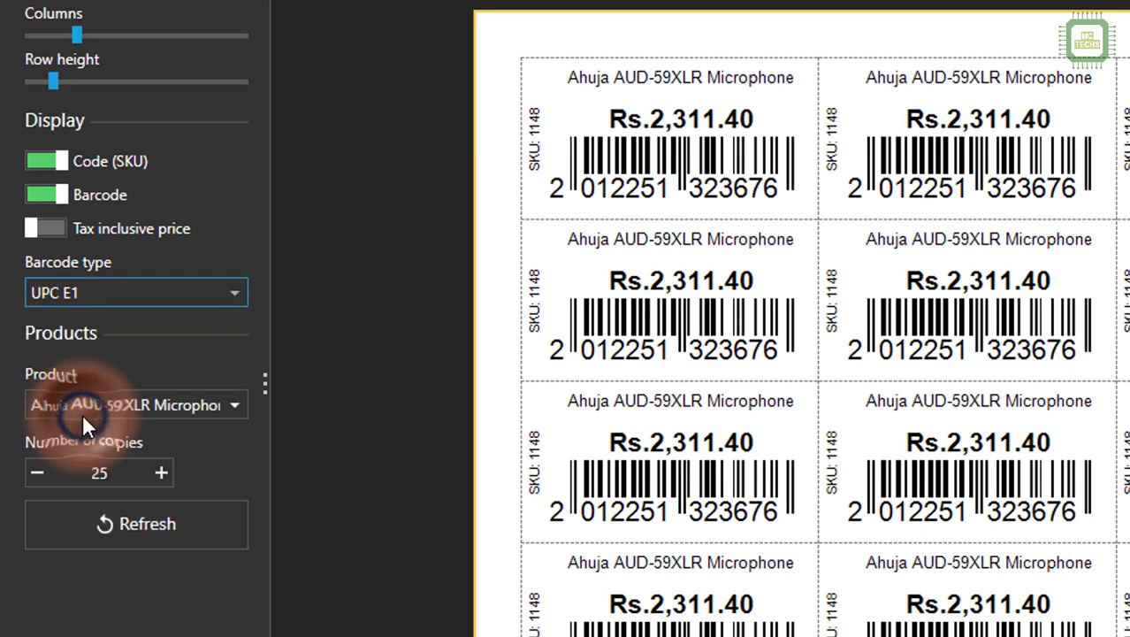
left_click(149, 523)
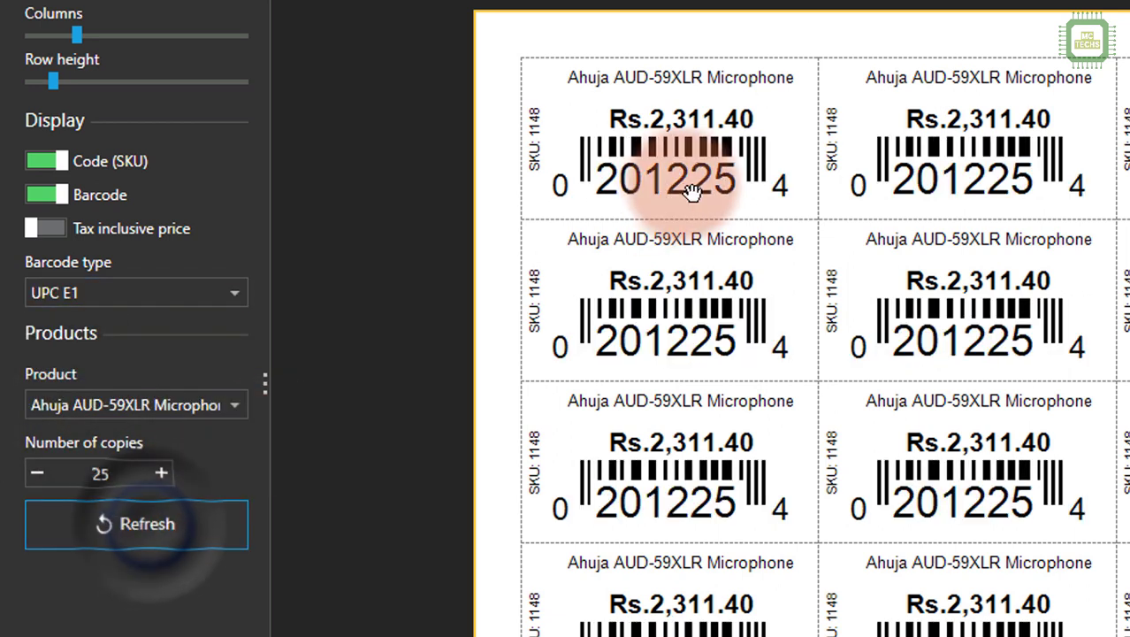
left_click(94, 294)
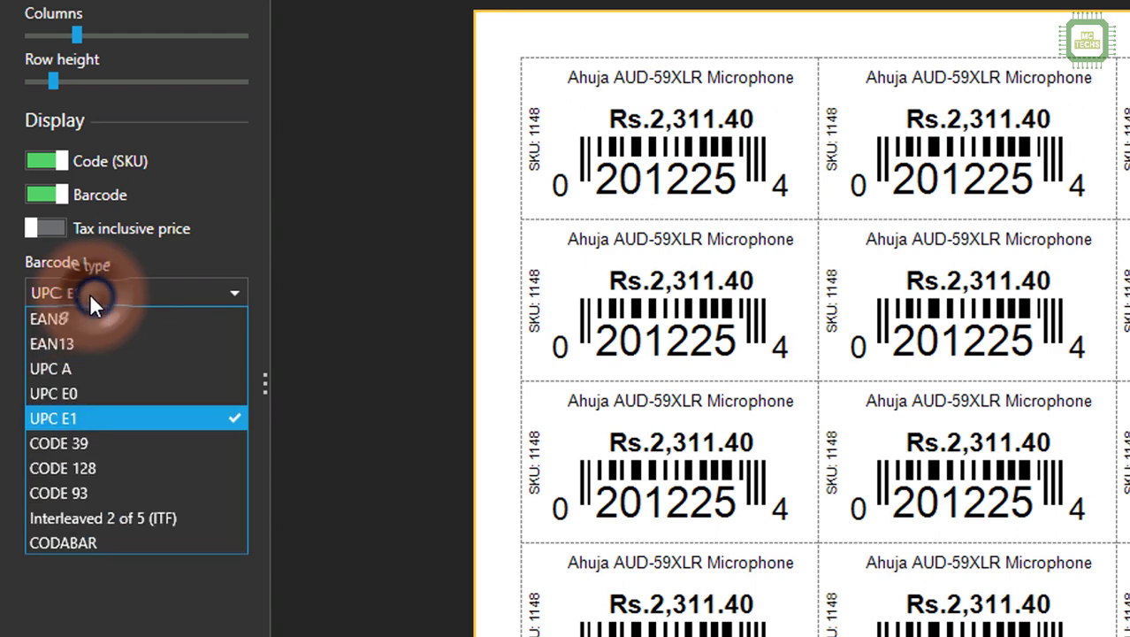
left_click(89, 343)
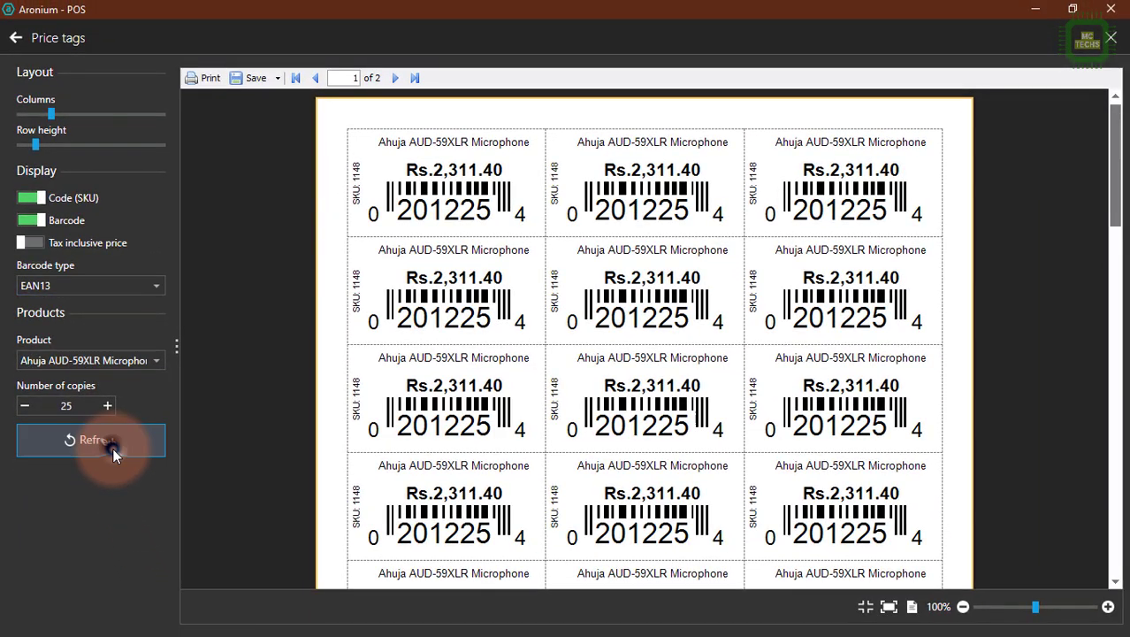
left_click(123, 463)
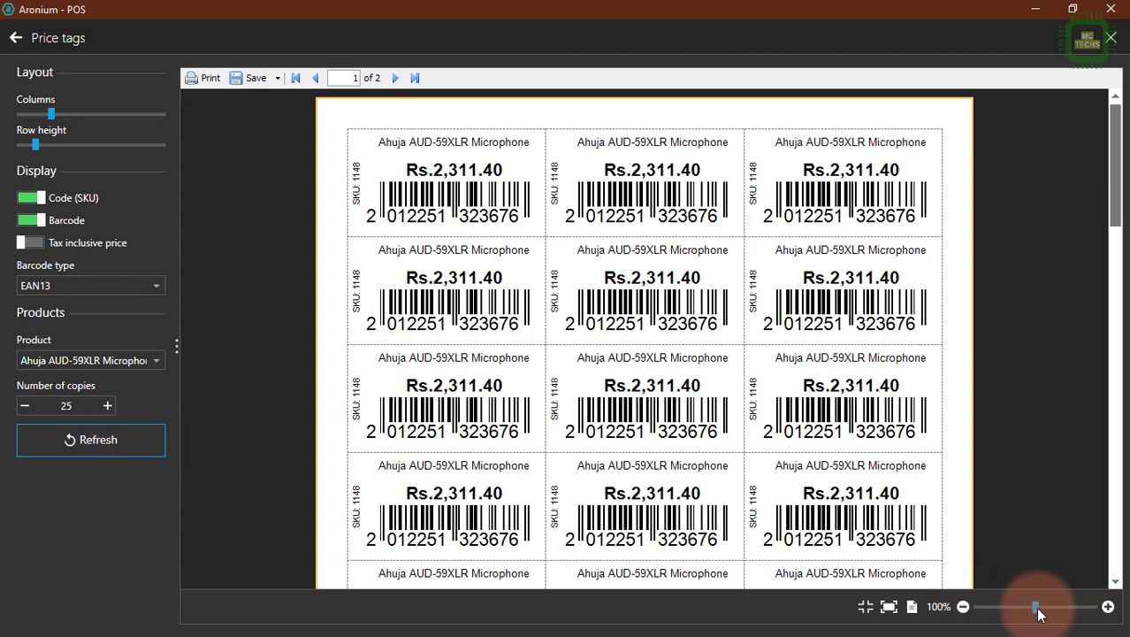
Print all pages of the microphone price tags once on the RICOH MP 2501 printer.
mouse_move(1039, 615)
left_mouse_down()
mouse_move(1009, 614)
mouse_move(1053, 608)
mouse_move(1012, 608)
mouse_move(1034, 608)
left_mouse_up()
left_click(258, 78)
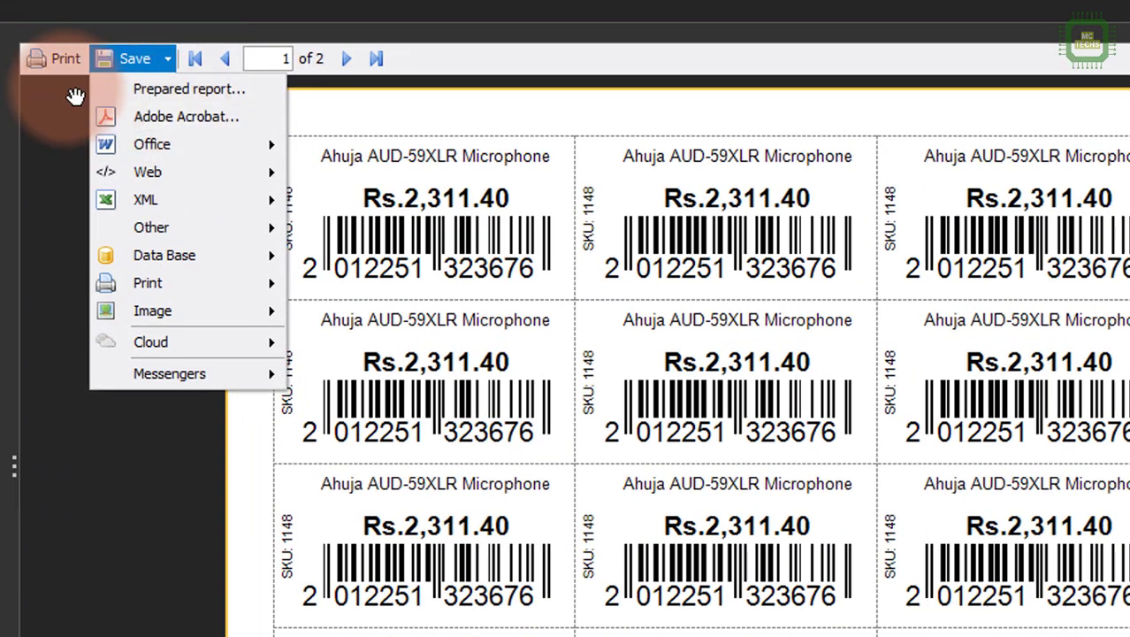
left_click(69, 53)
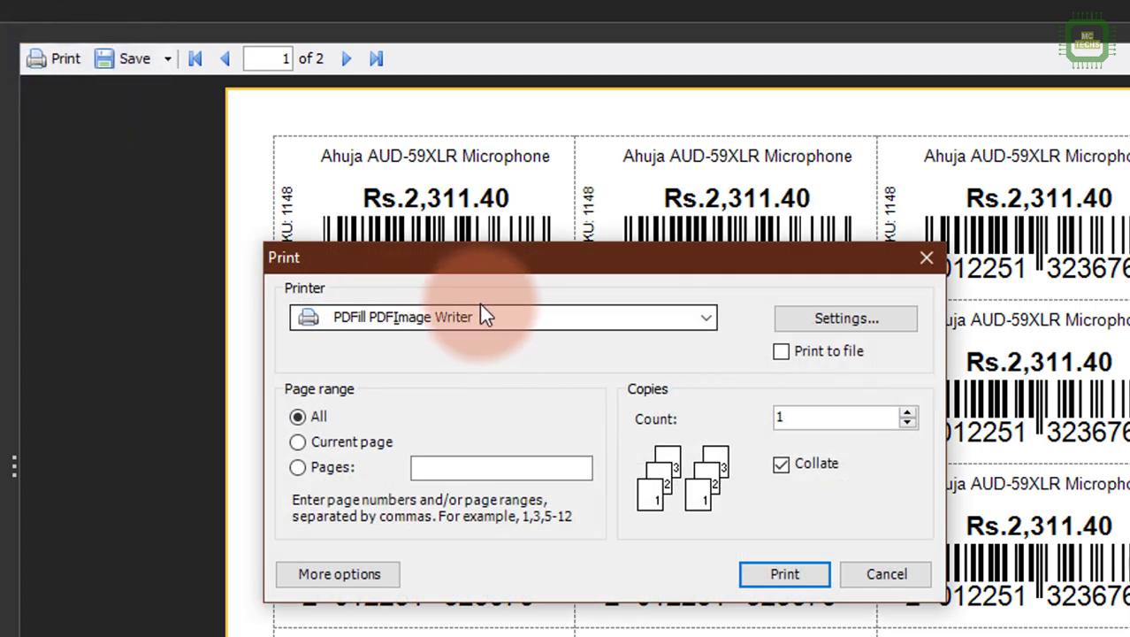
left_click(485, 314)
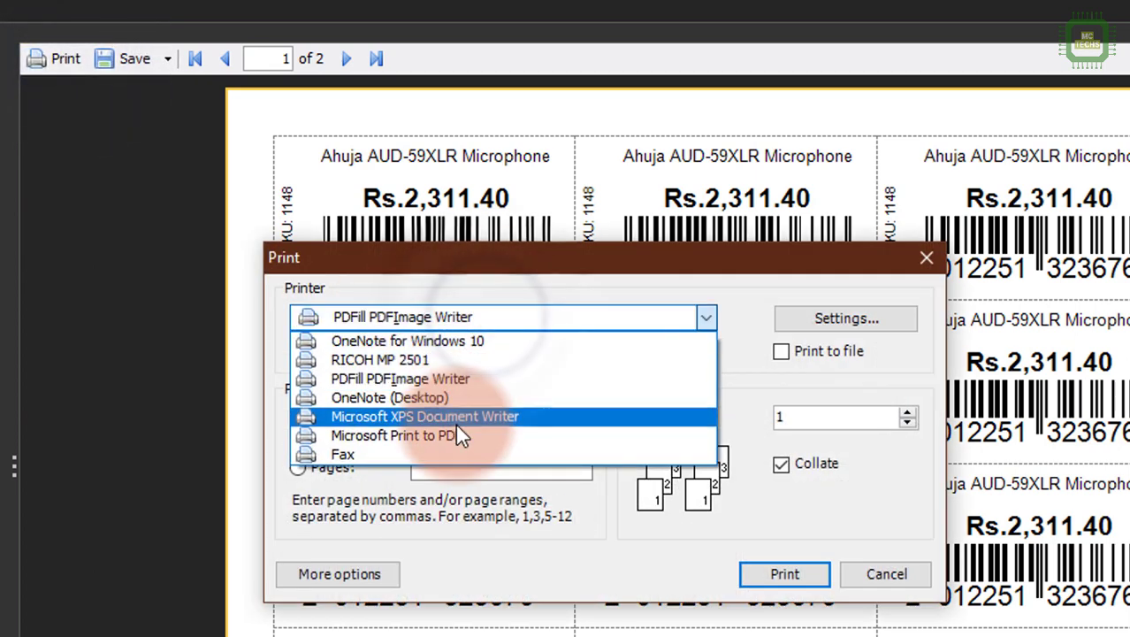
left_click(455, 353)
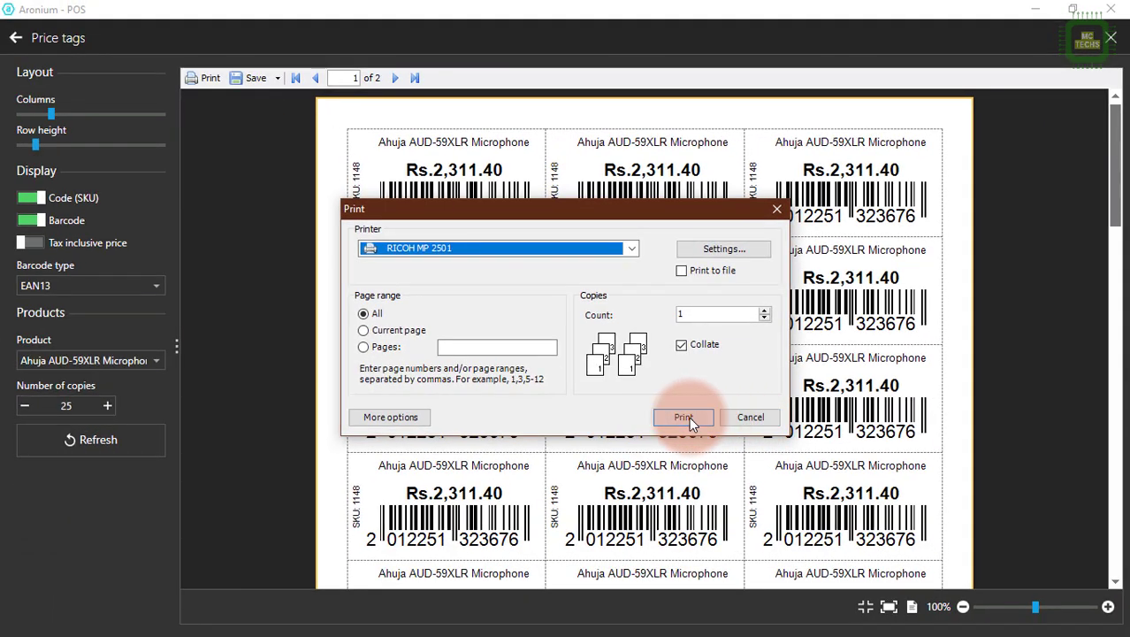
left_click(684, 416)
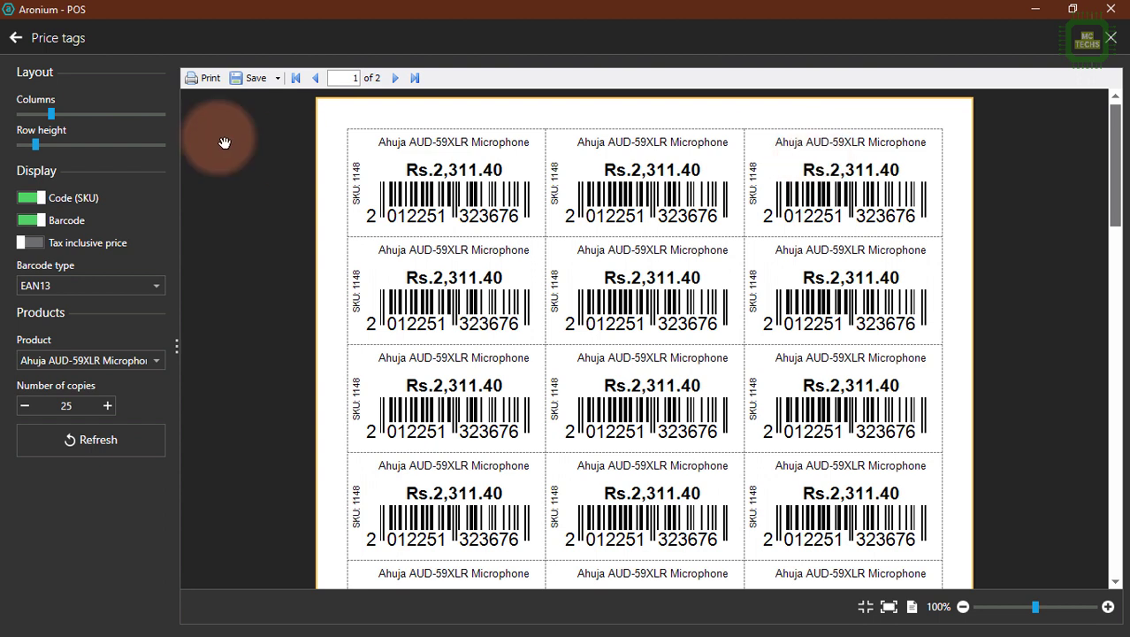
Close the price tags and save the product list to the Desktop as a PDF named McTechsProducts08.06.21.
left_click(1115, 37)
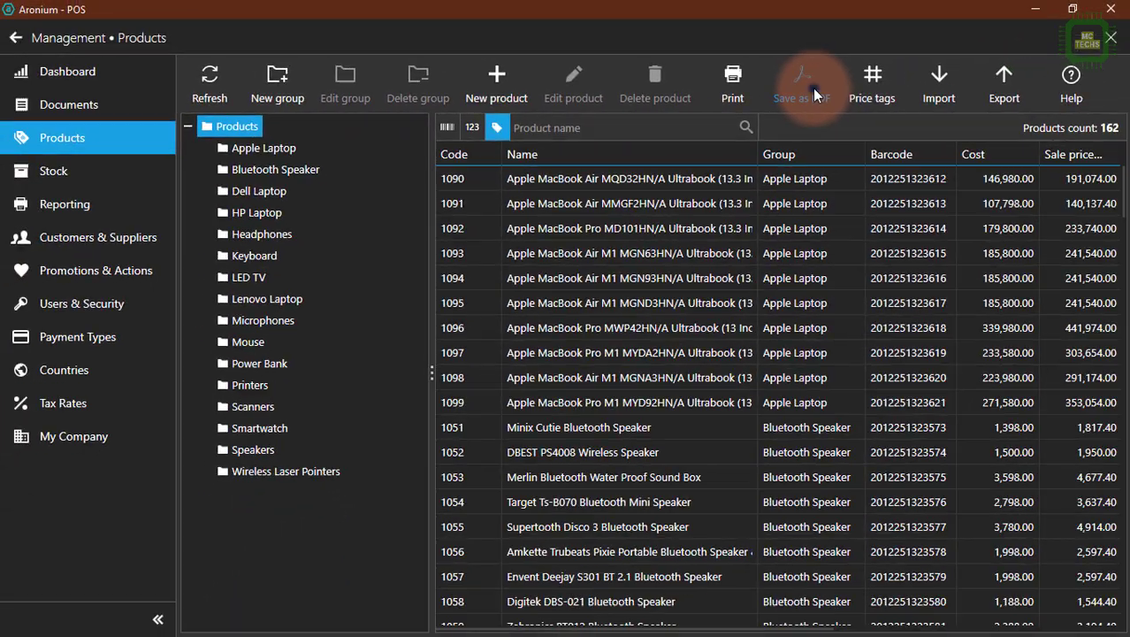
left_click(815, 92)
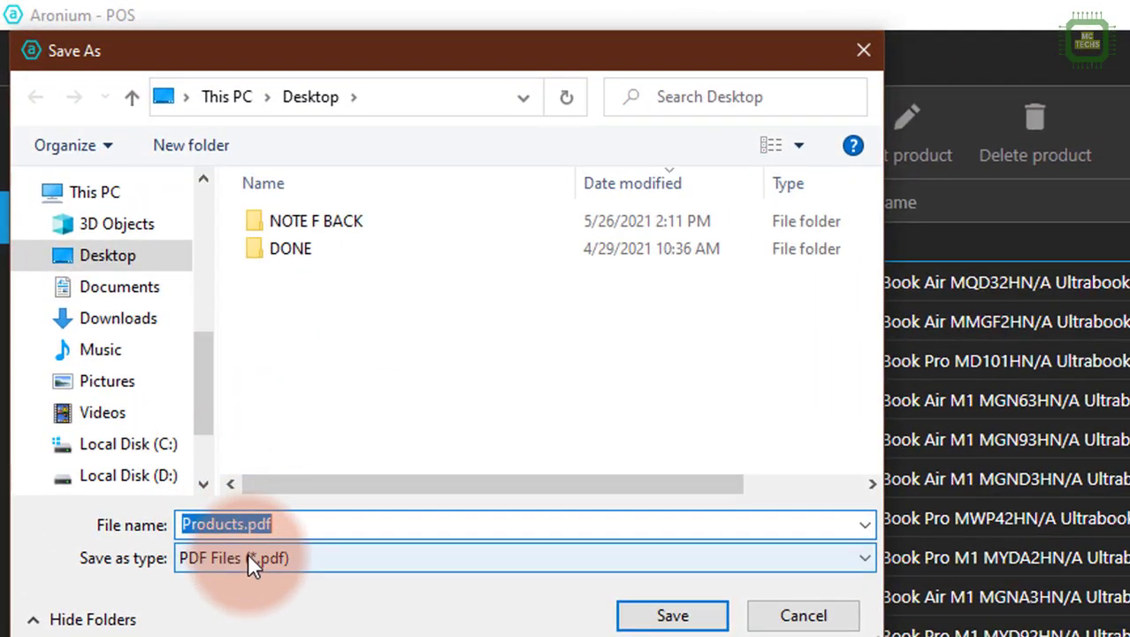
left_click(250, 558)
left_click(231, 599)
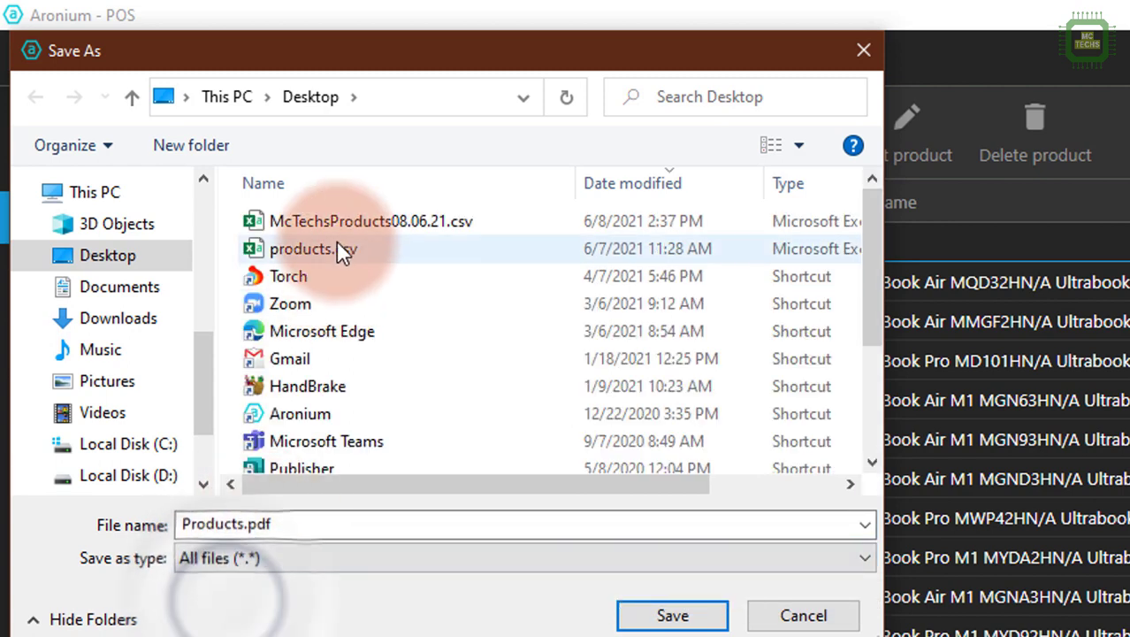
left_click(341, 222)
left_click(252, 560)
left_click(237, 583)
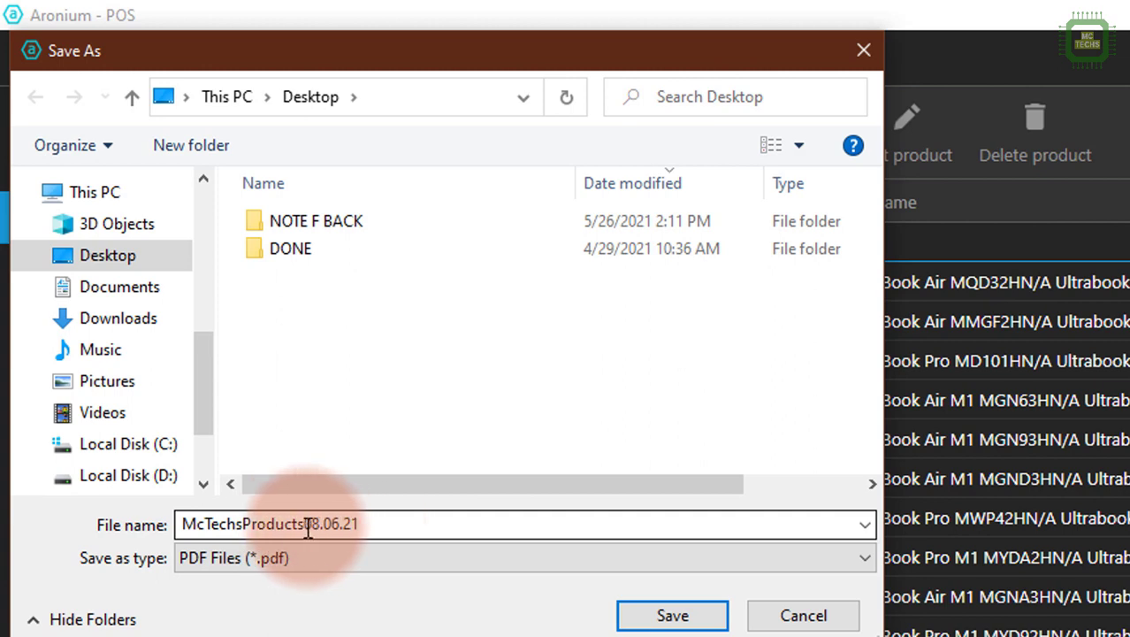
left_click(675, 617)
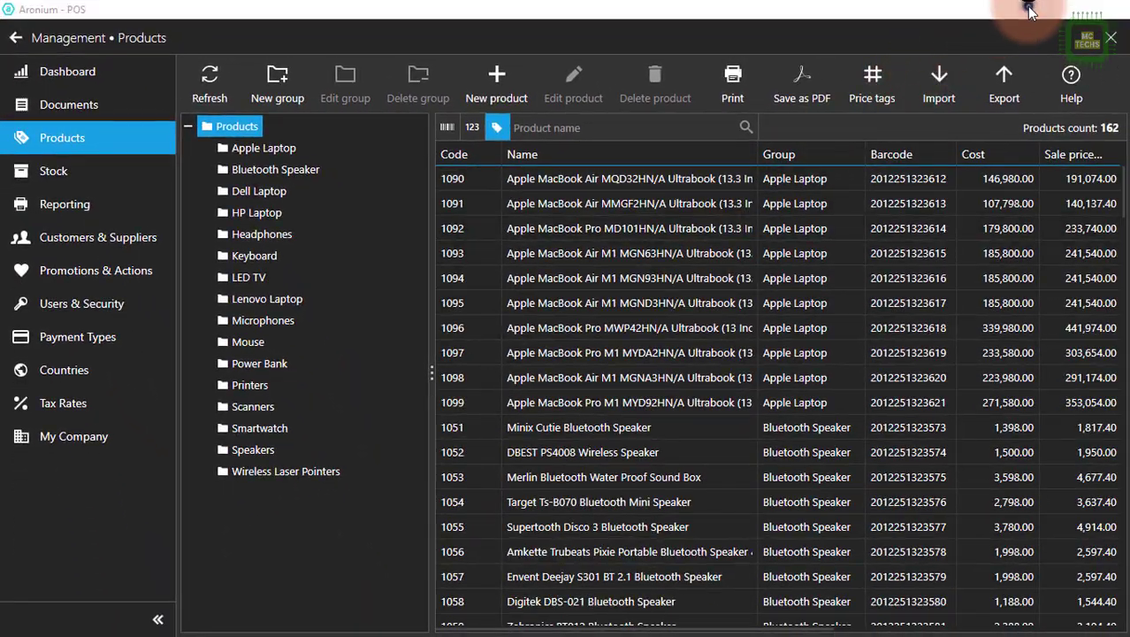
Open McTechsProducts08.06.21.pdf from the desktop in Adobe Acrobat, look through its product table and close it.
left_click(1029, 8)
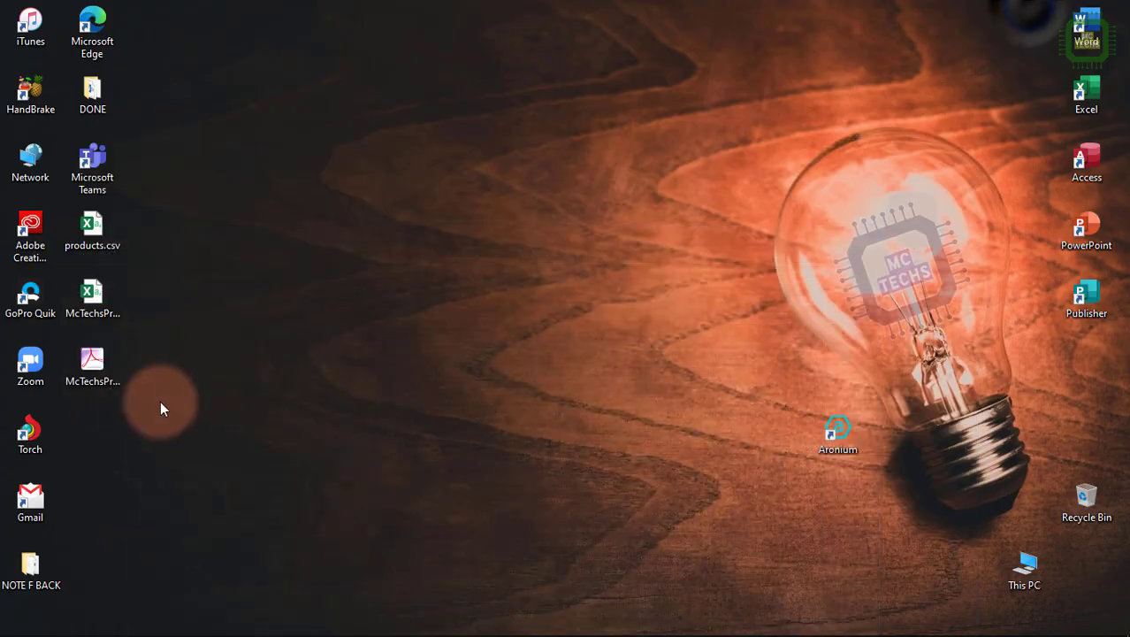
left_click(92, 360)
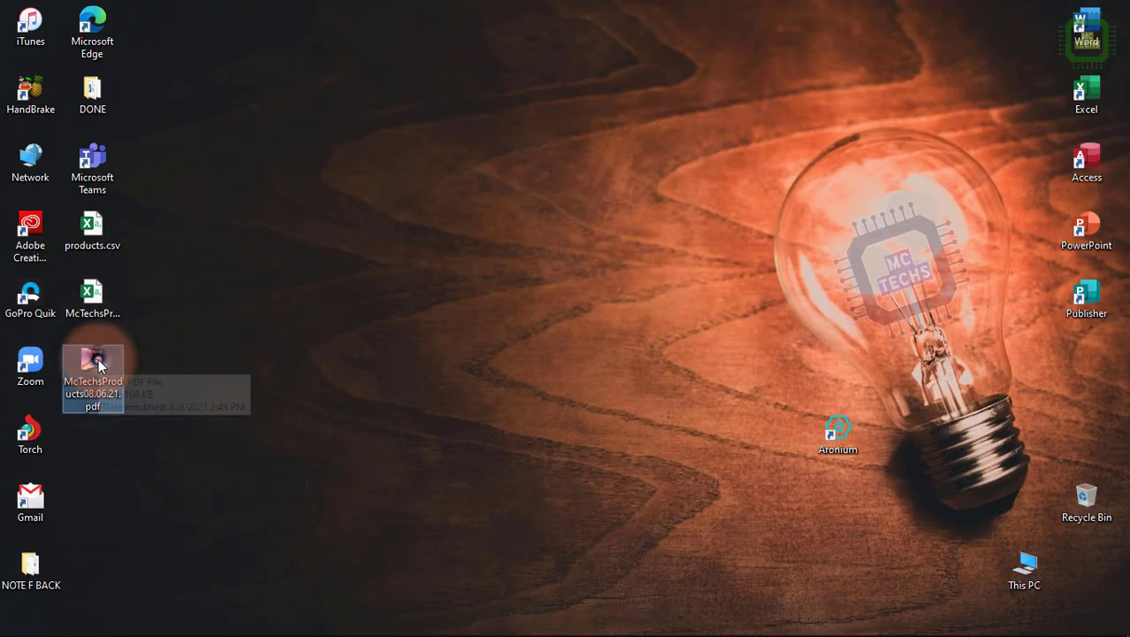
double_click(96, 361)
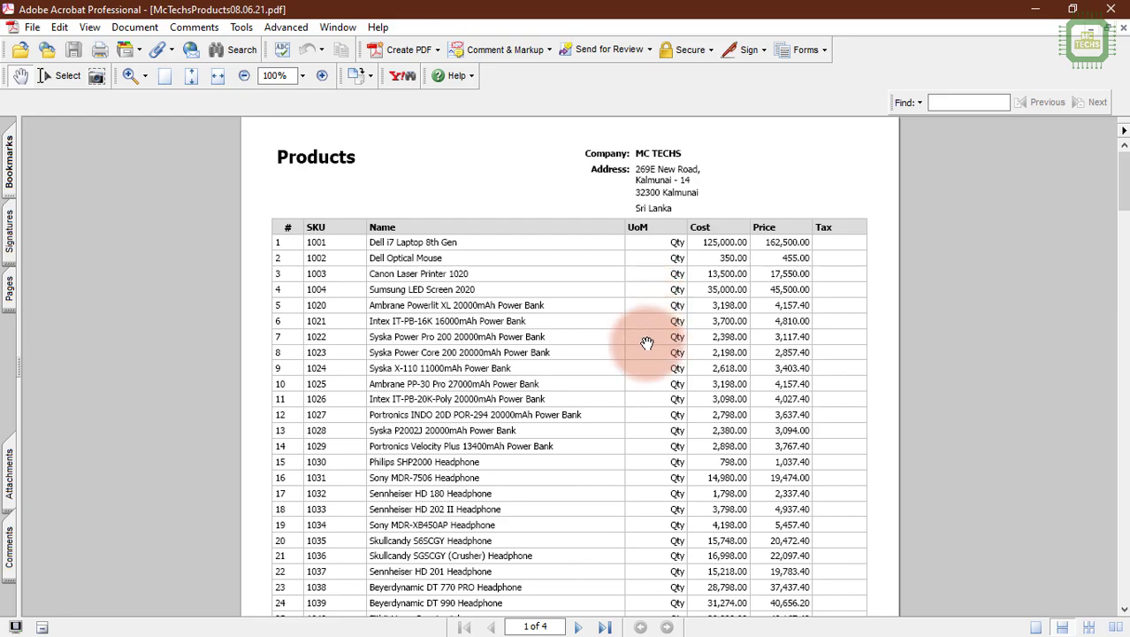
scroll(662, 379, "down", 5)
scroll(661, 379, "down", 5)
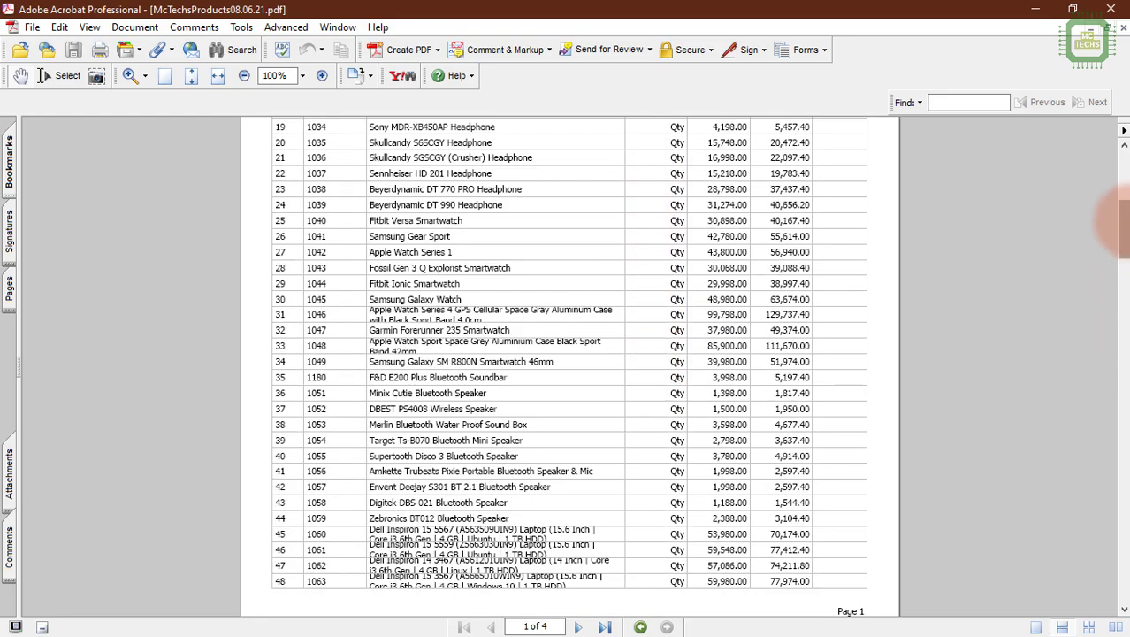
left_click_drag(1121, 225, 1125, 134)
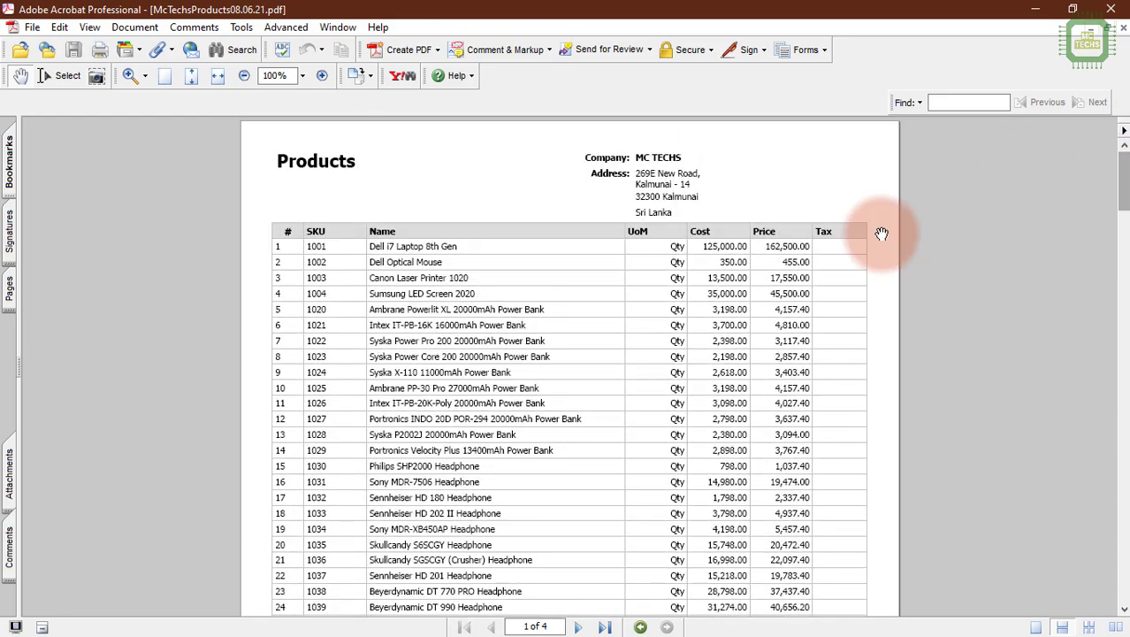
scroll(790, 274, "up", 3)
scroll(790, 274, "down", 1)
scroll(789, 275, "up", 3)
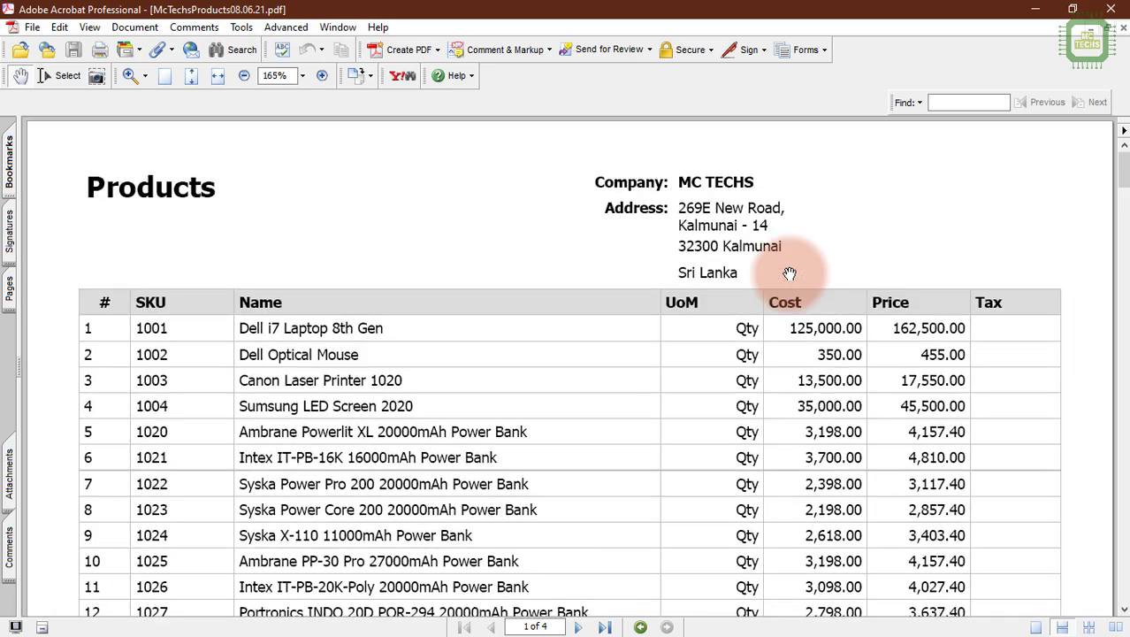
scroll(790, 274, "down", 7)
scroll(790, 274, "down", 12)
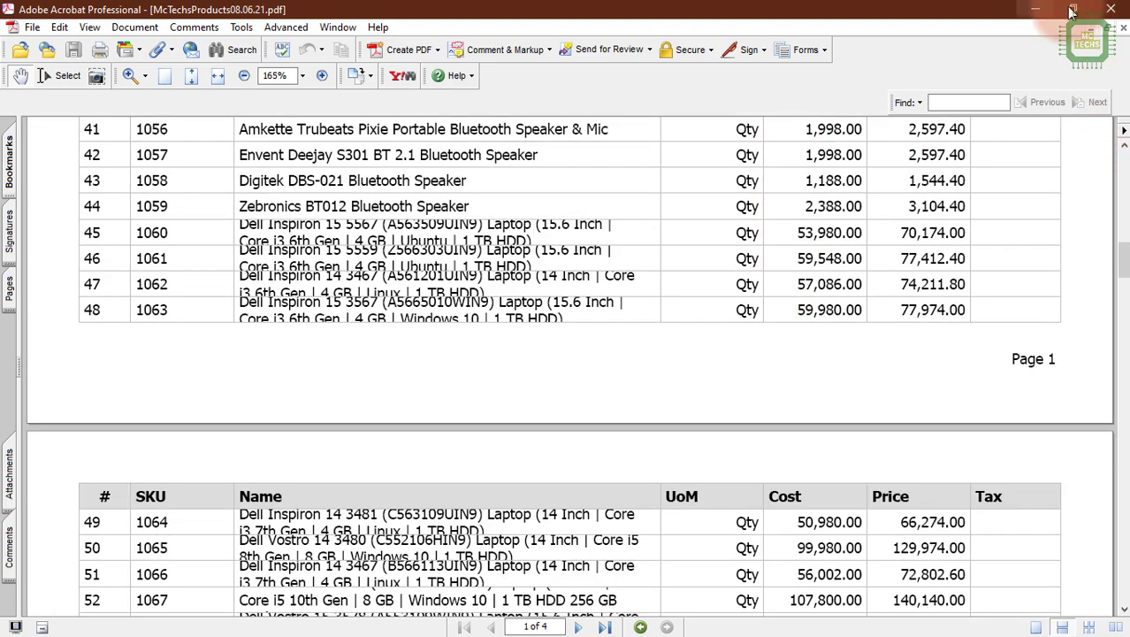
left_click(1115, 9)
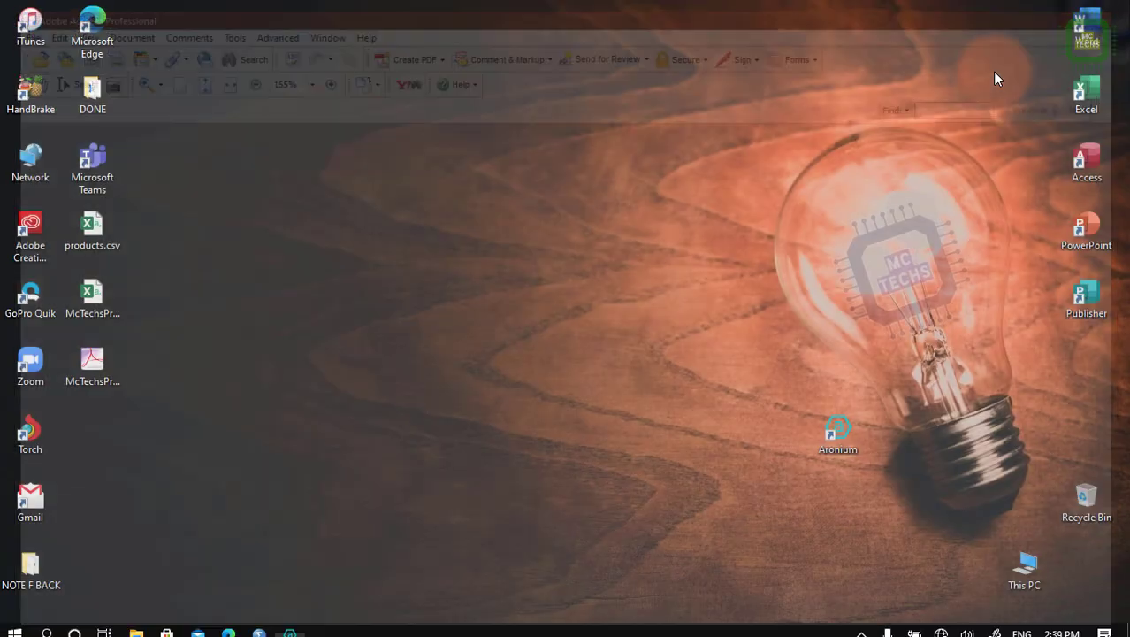
Switch back to Aronium, view the print settings for the product list and close them without printing.
left_click(291, 625)
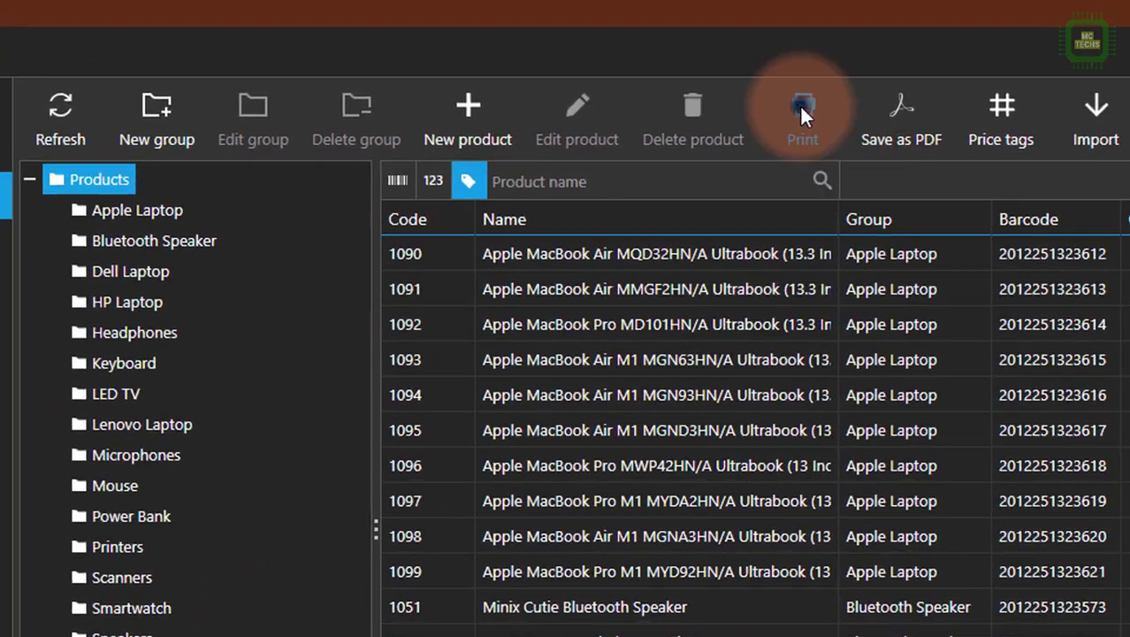
left_click(744, 78)
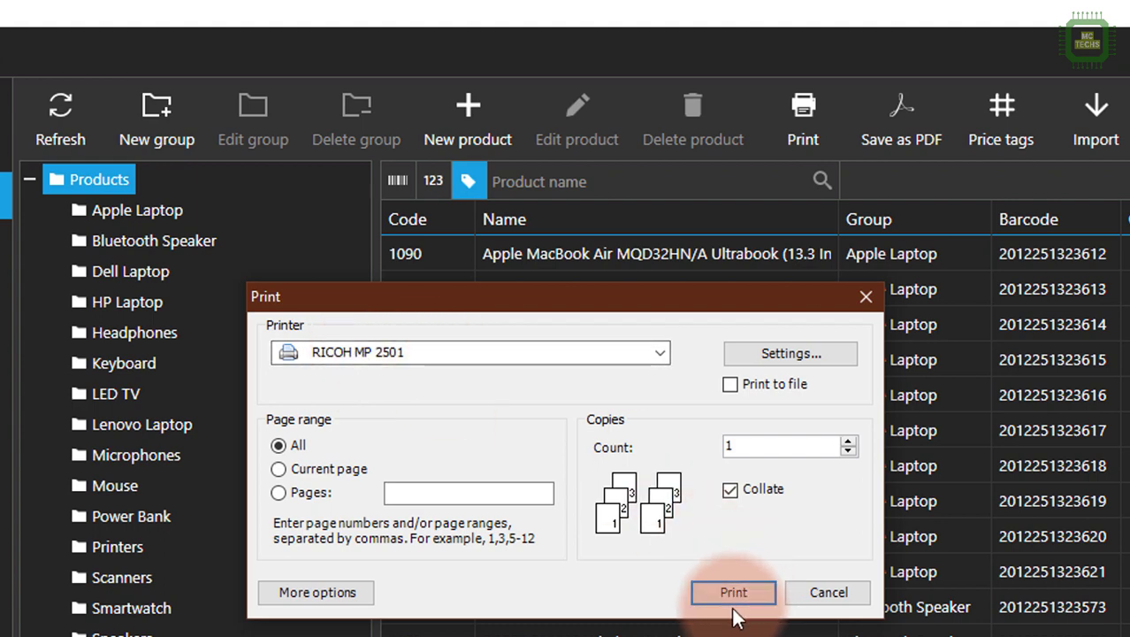
left_click(862, 300)
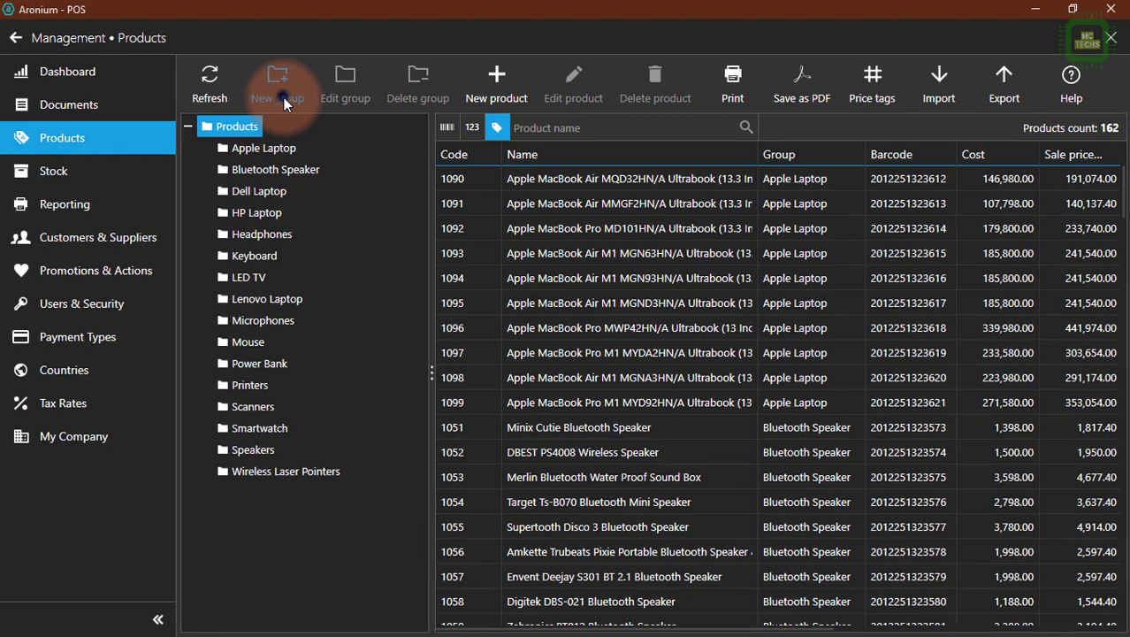
Create a product group named Web Cameras under Products with the color Violet and no image, and select it.
left_click(283, 97)
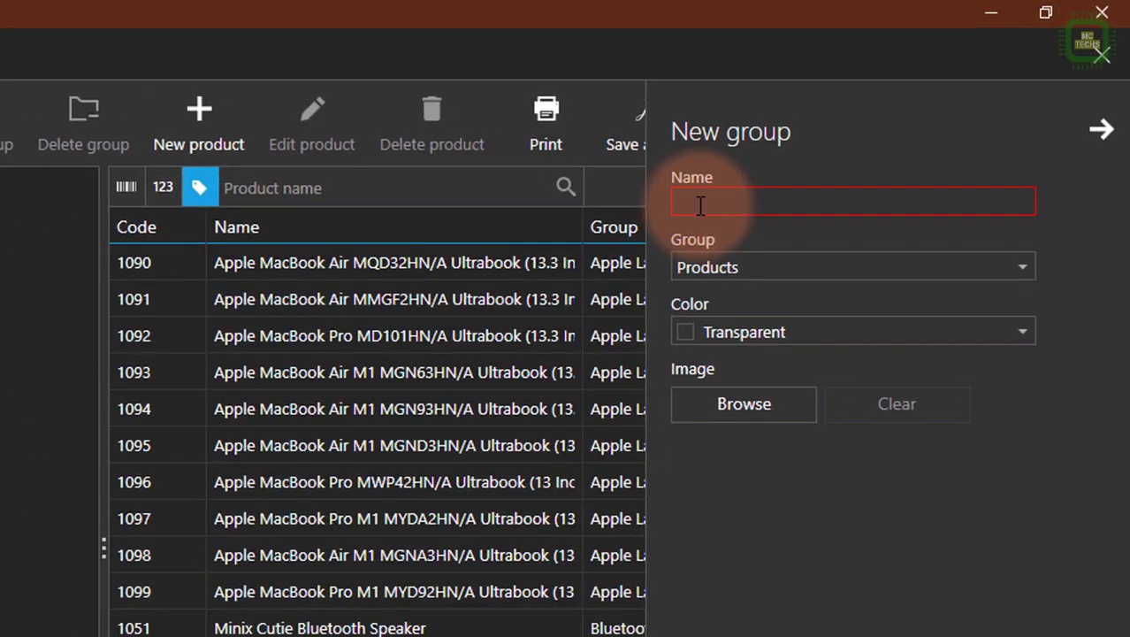
type("Web Cameras")
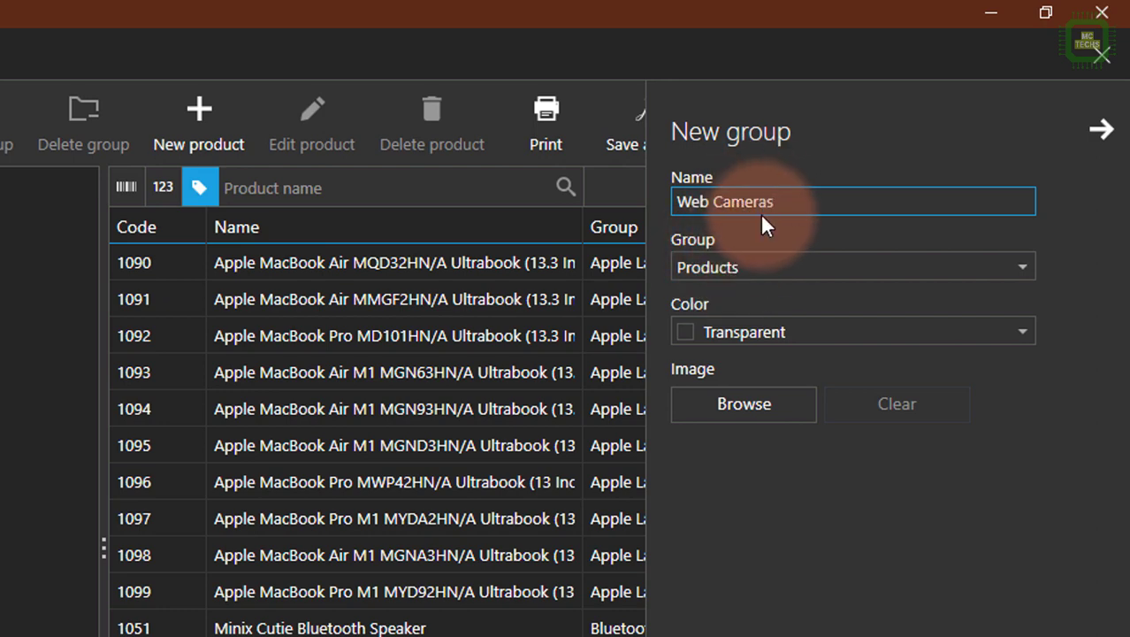
left_click(768, 270)
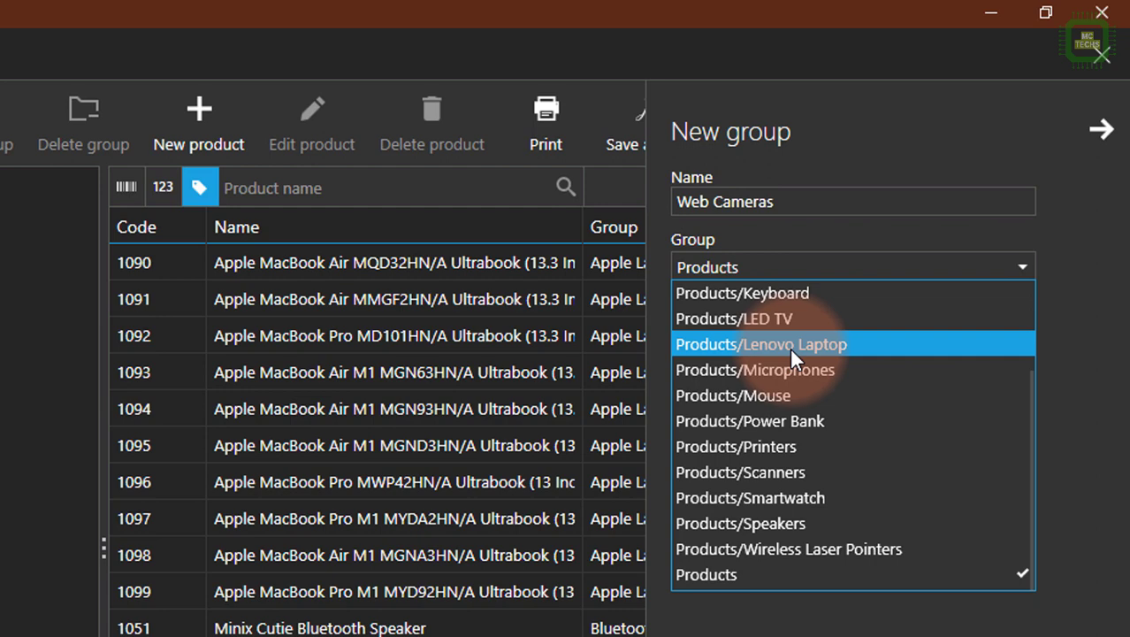
left_click(725, 271)
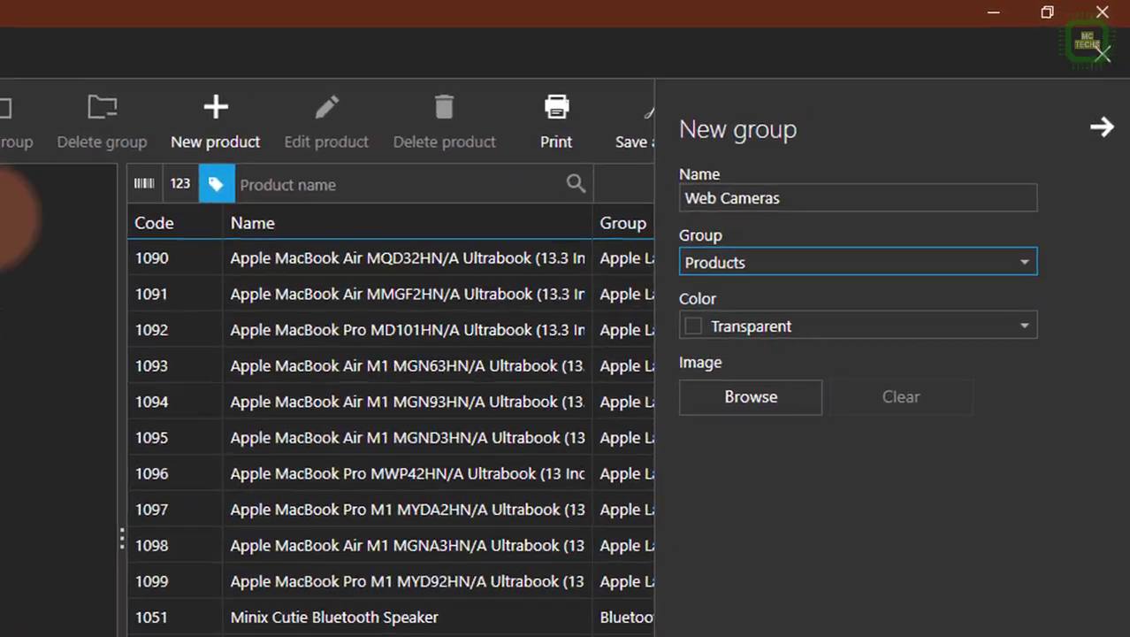
left_click(733, 333)
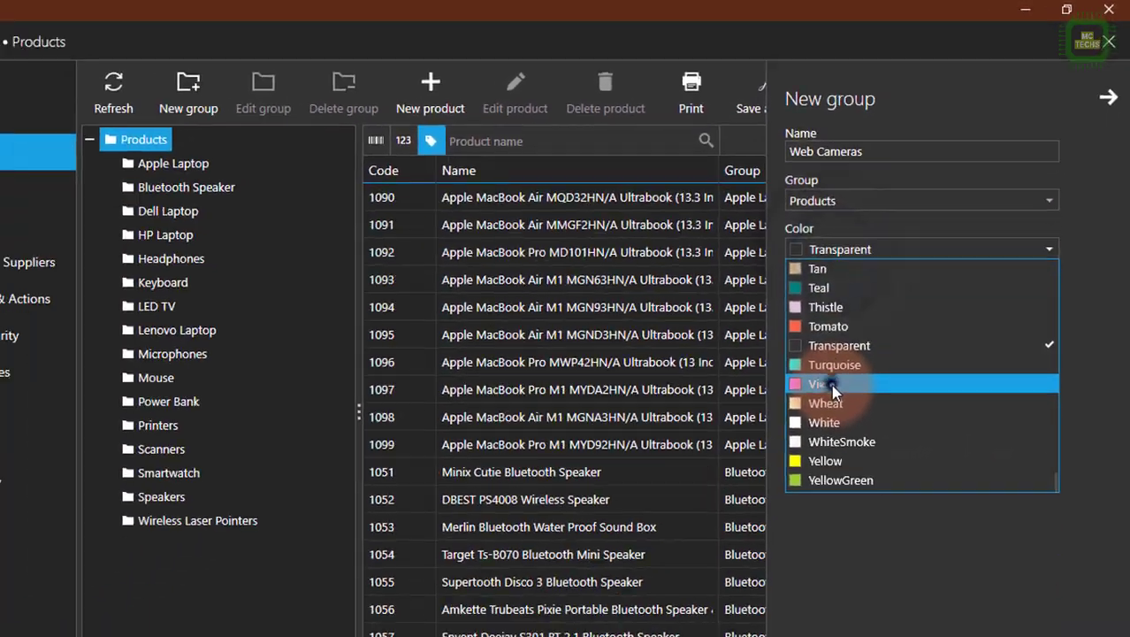
left_click(734, 502)
left_click(869, 290)
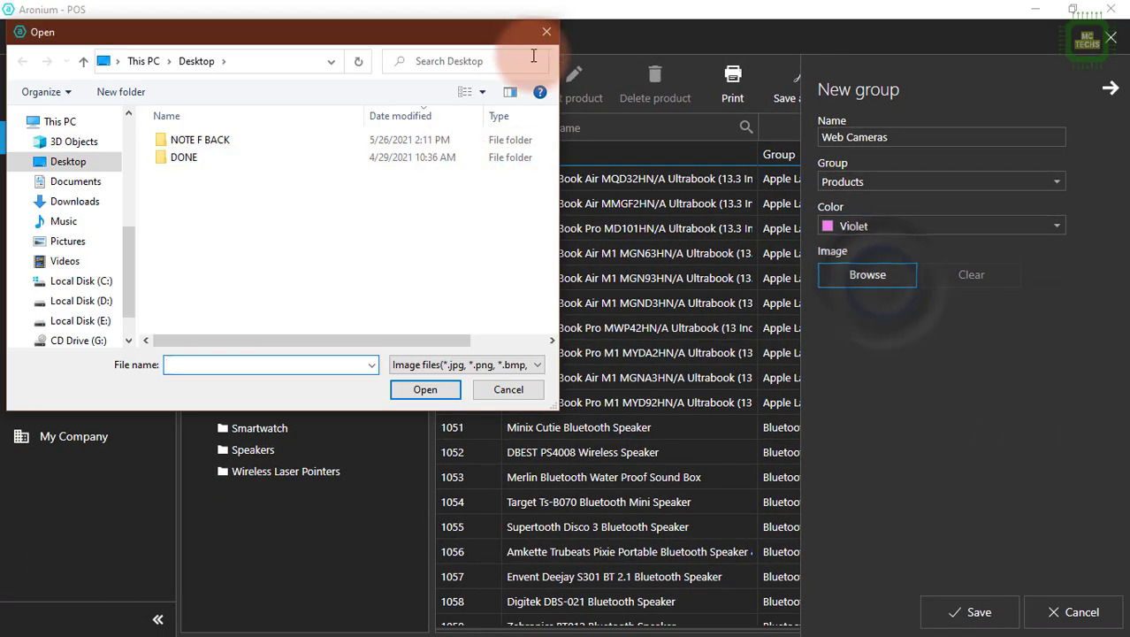
left_click(546, 32)
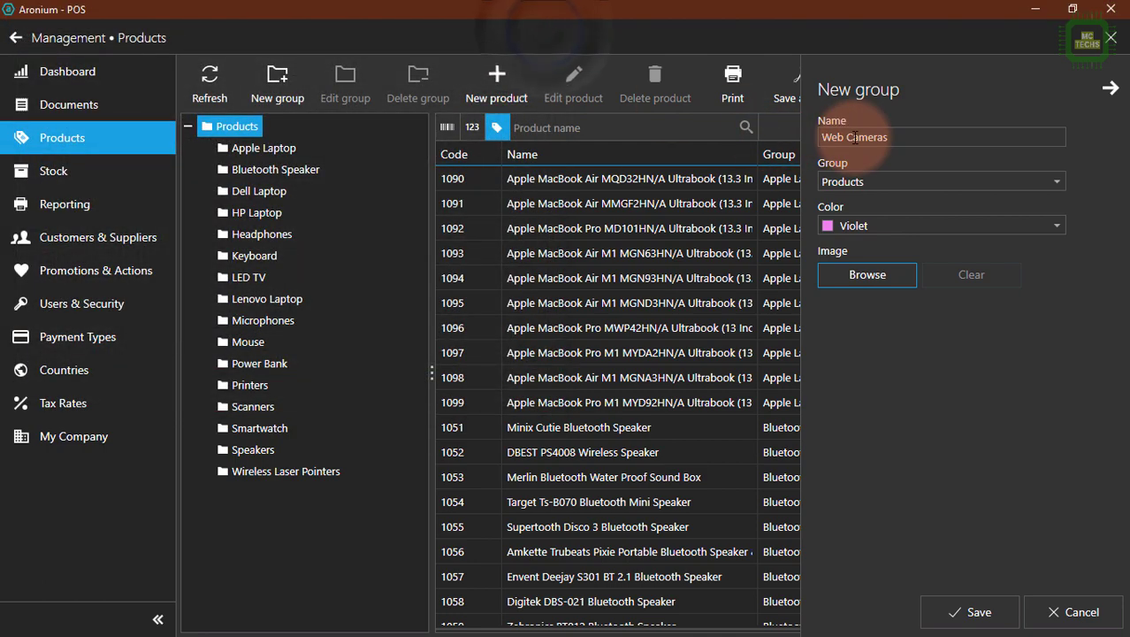
left_click(979, 613)
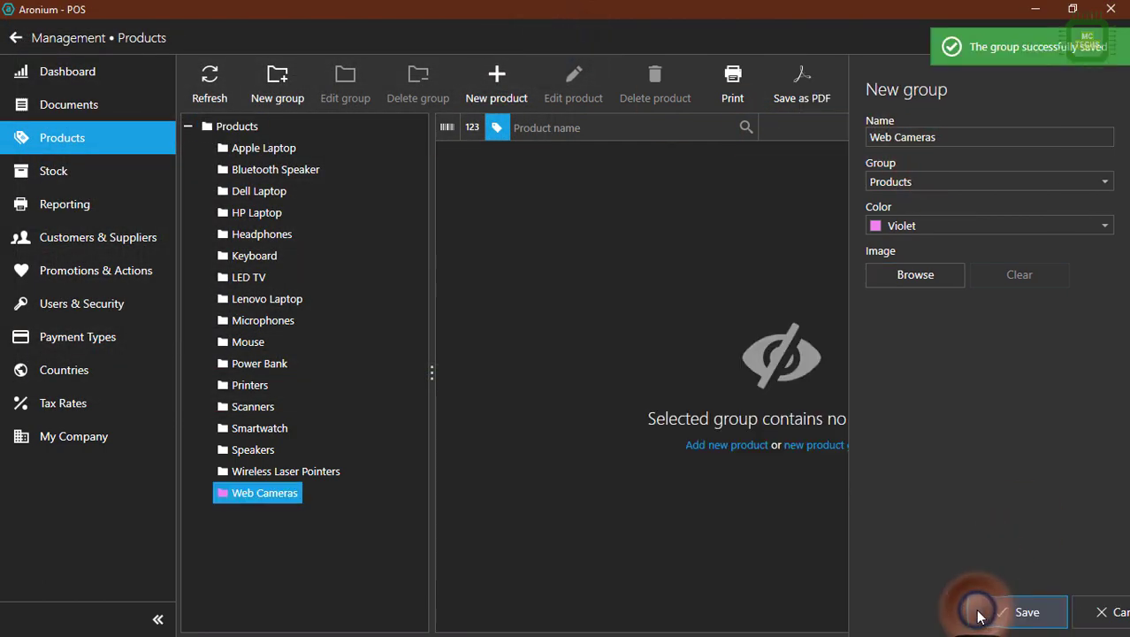
left_click(251, 492)
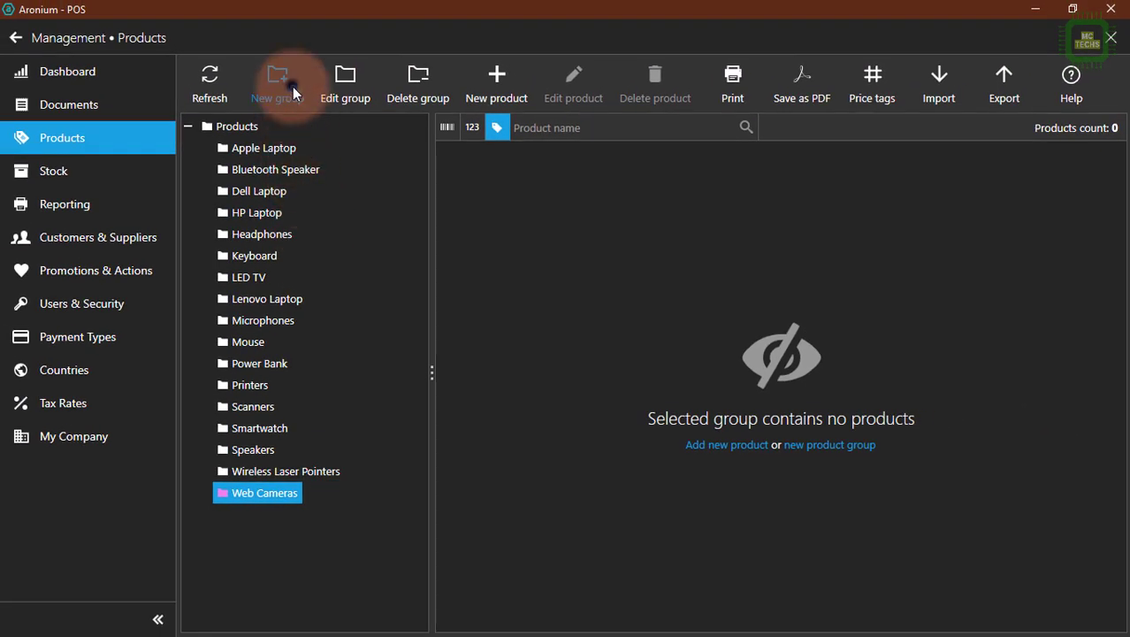
Create a product group named 55" LED TV under Products/LED TV with the color Turquoise.
left_click(292, 86)
type("55")
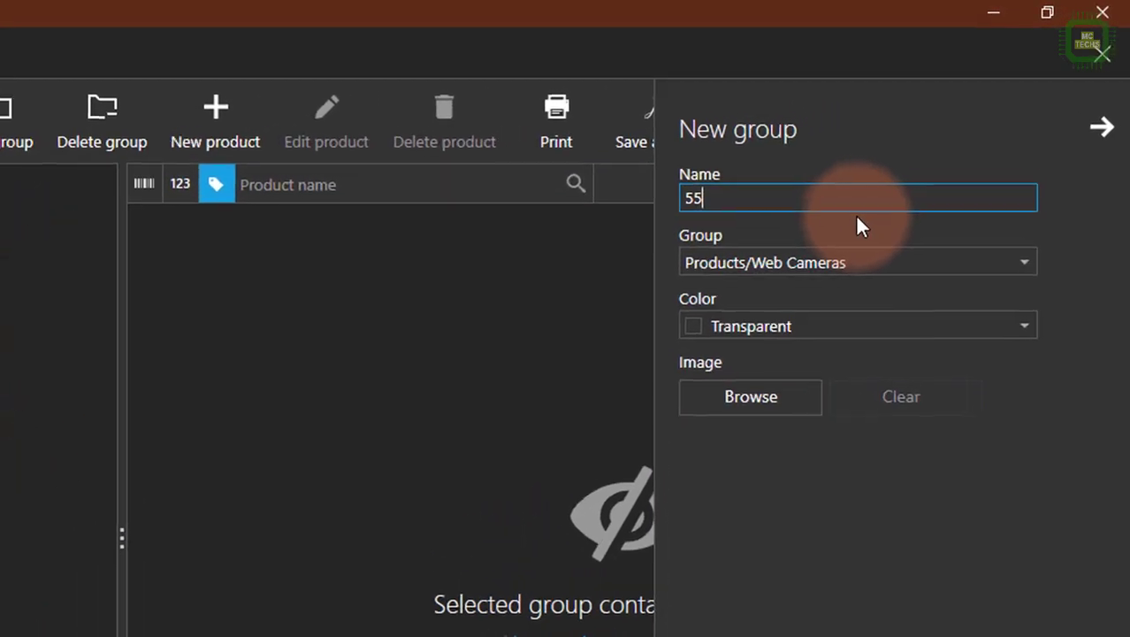
type("\"")
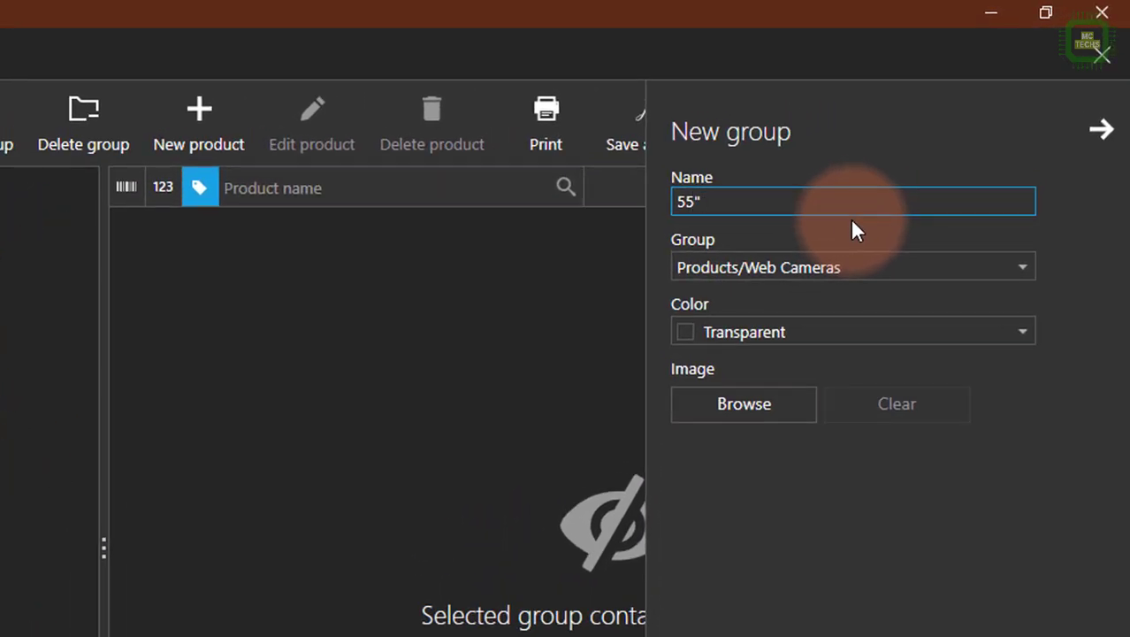
type(" LED TV")
left_click(728, 267)
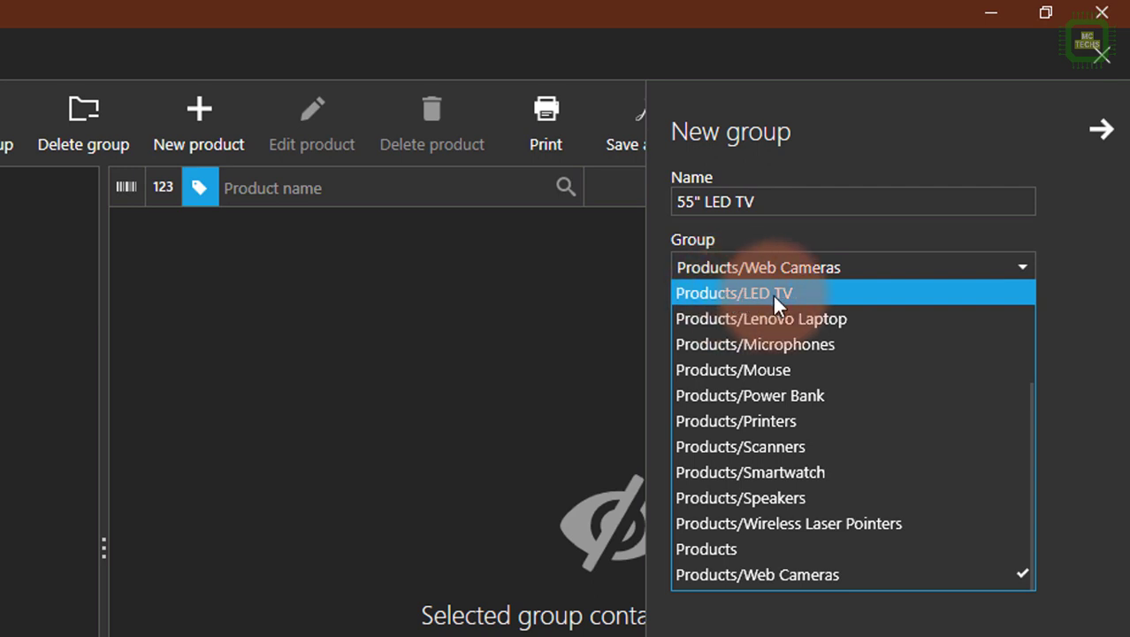
left_click(772, 293)
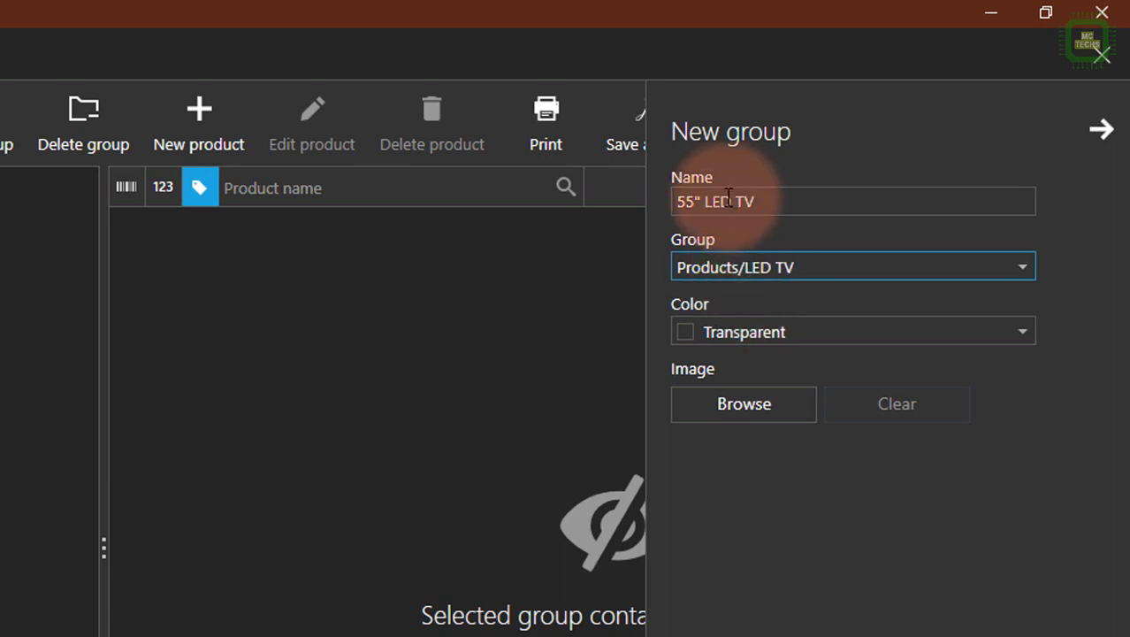
left_click(731, 332)
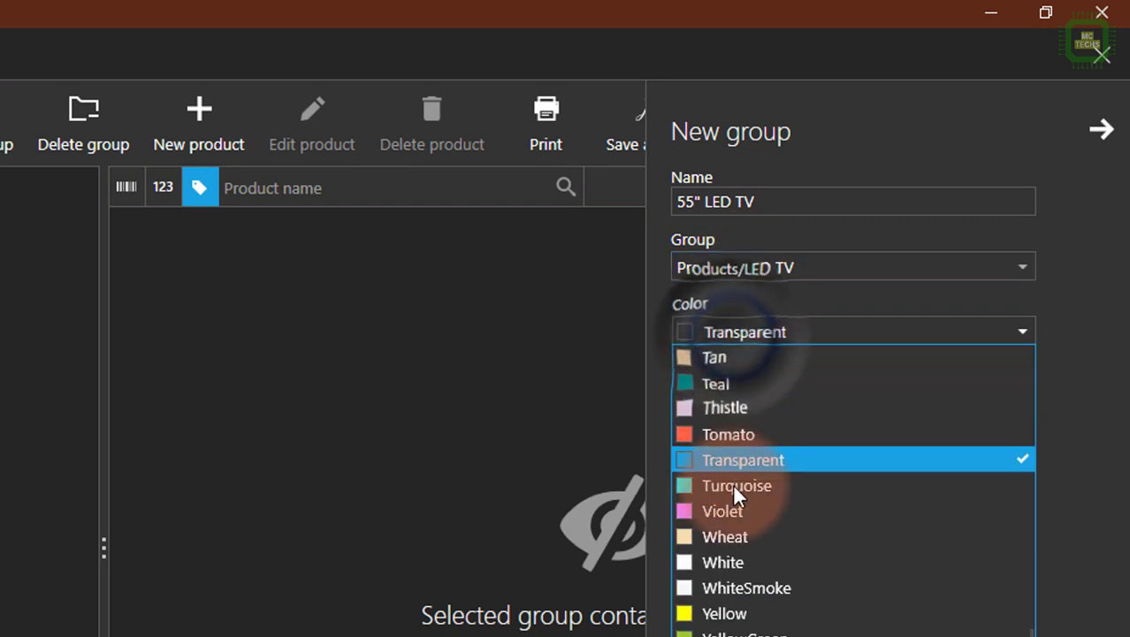
left_click(733, 492)
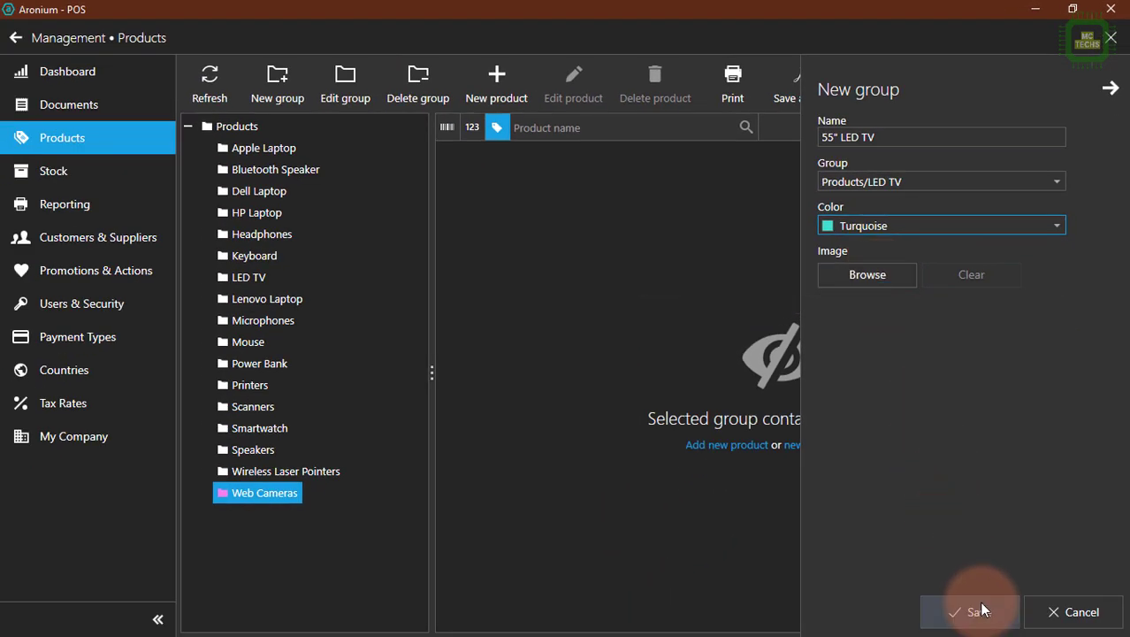
left_click(980, 611)
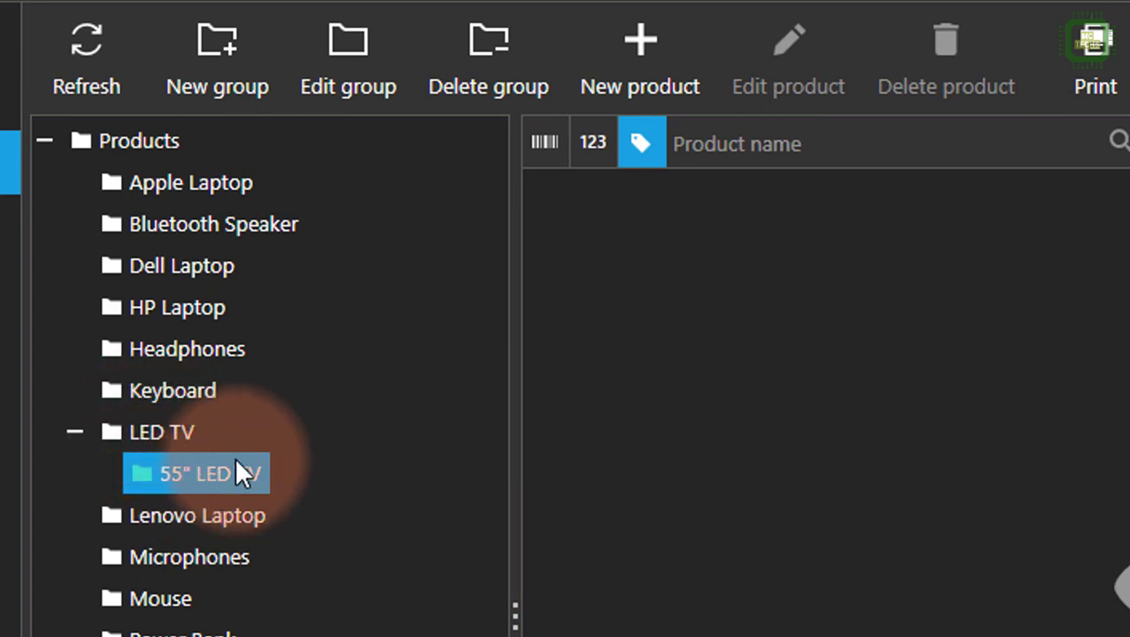
Collapse and re-expand the LED TV group to look at the parent group and its 55" LED TV subgroup.
left_click(80, 430)
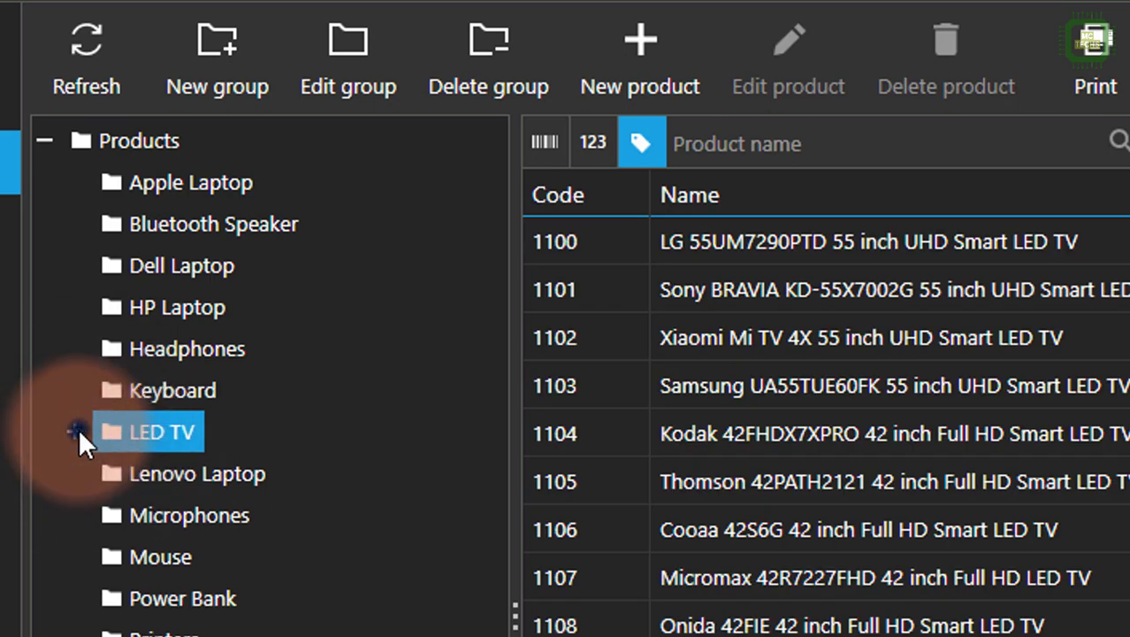
left_click(77, 432)
left_click(159, 470)
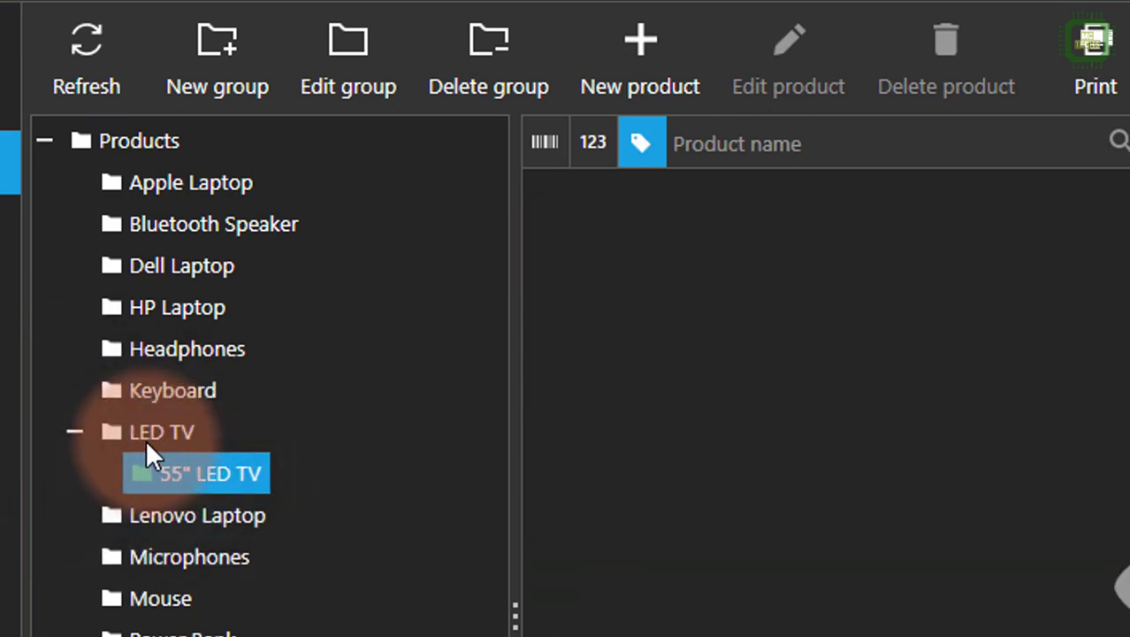
left_click(145, 439)
Rename the 55" LED TV subgroup to 40" LED TV and save it.
left_click(188, 468)
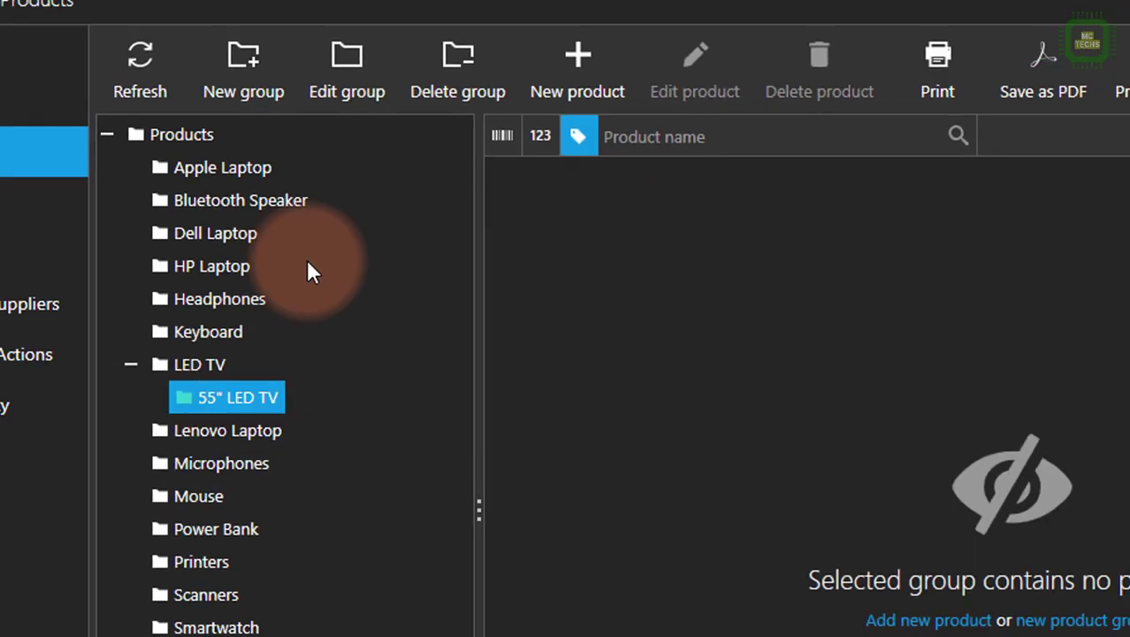
left_click(351, 90)
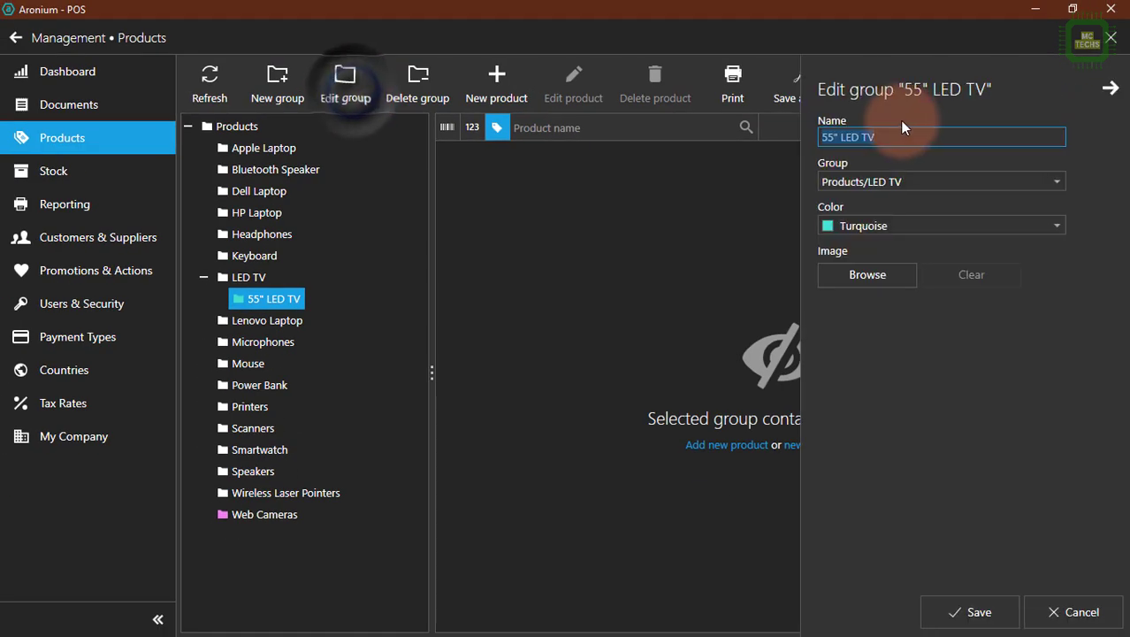
left_click(835, 137)
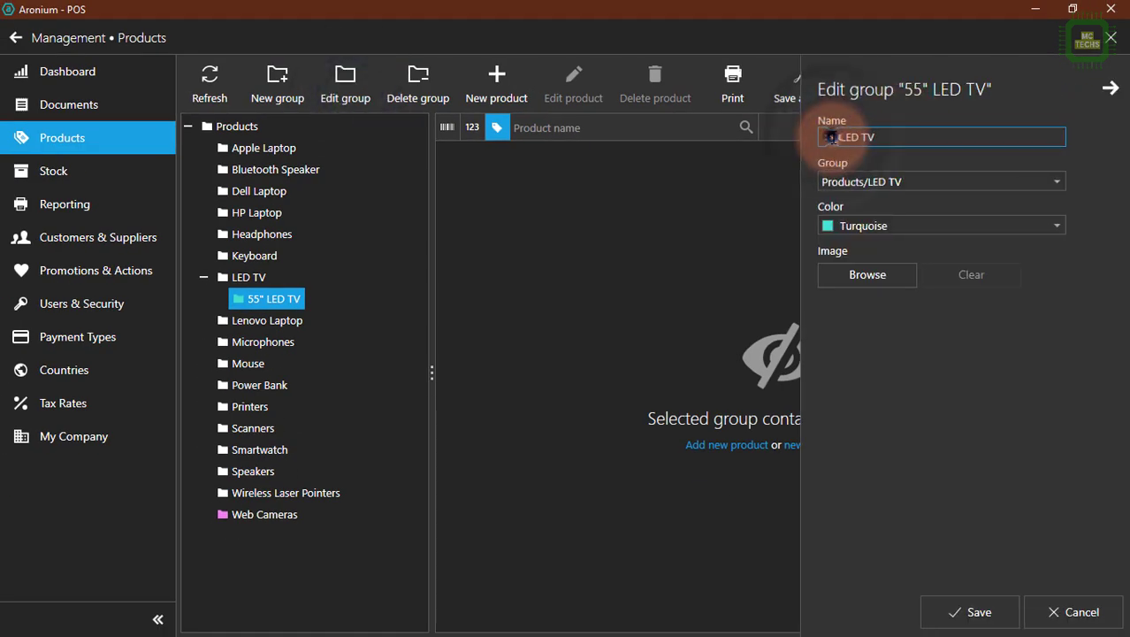
double_click(819, 137)
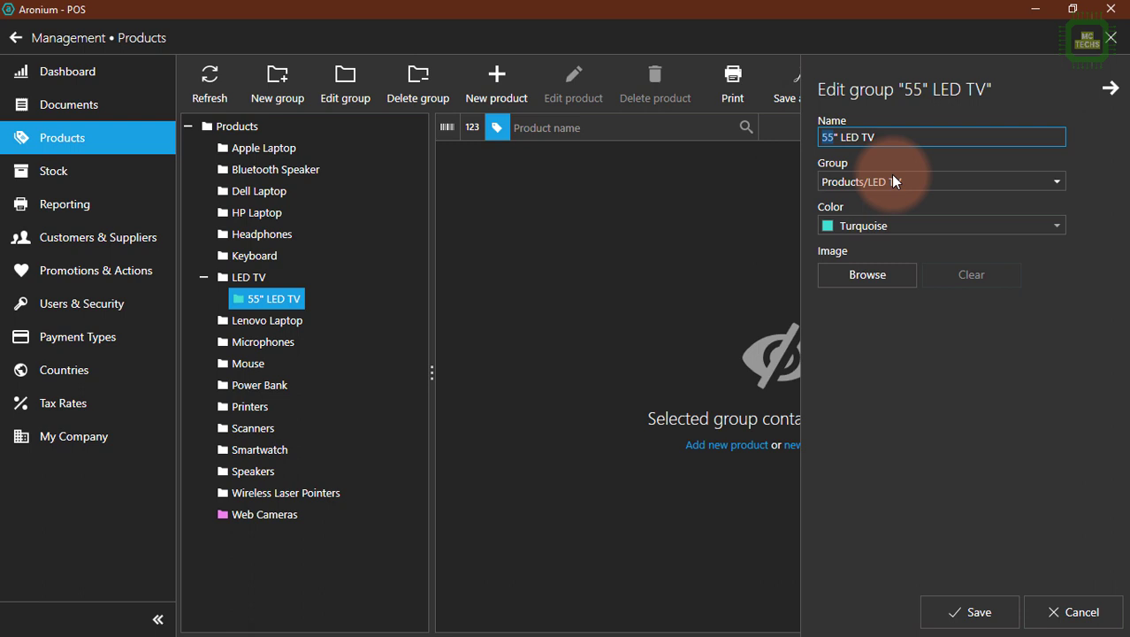
key("BackSpace")
type("40")
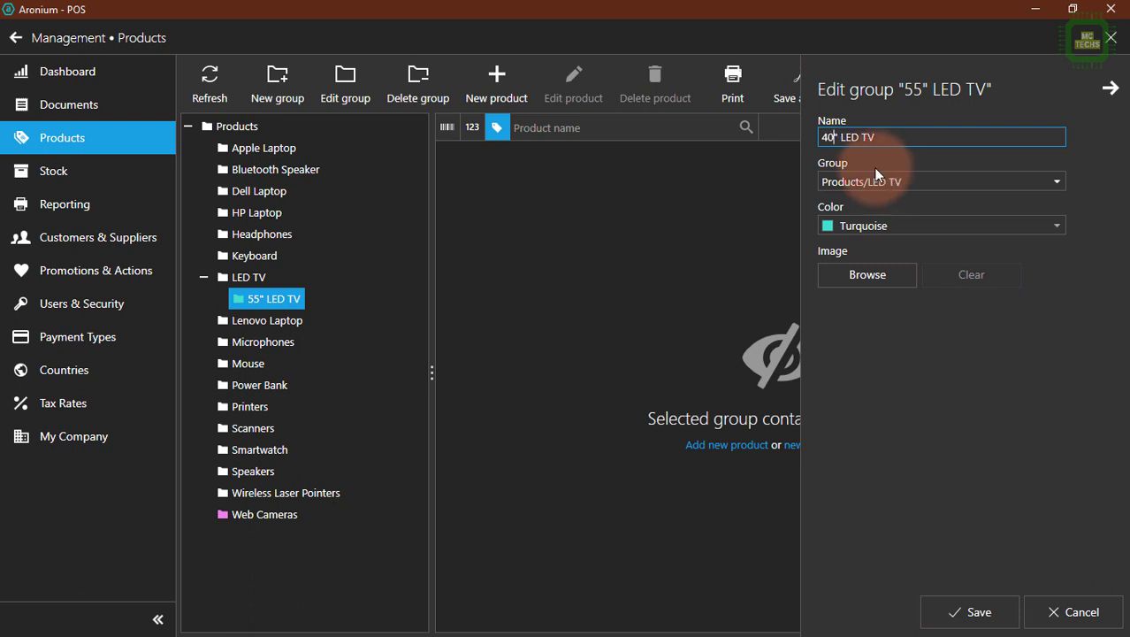
left_click(989, 623)
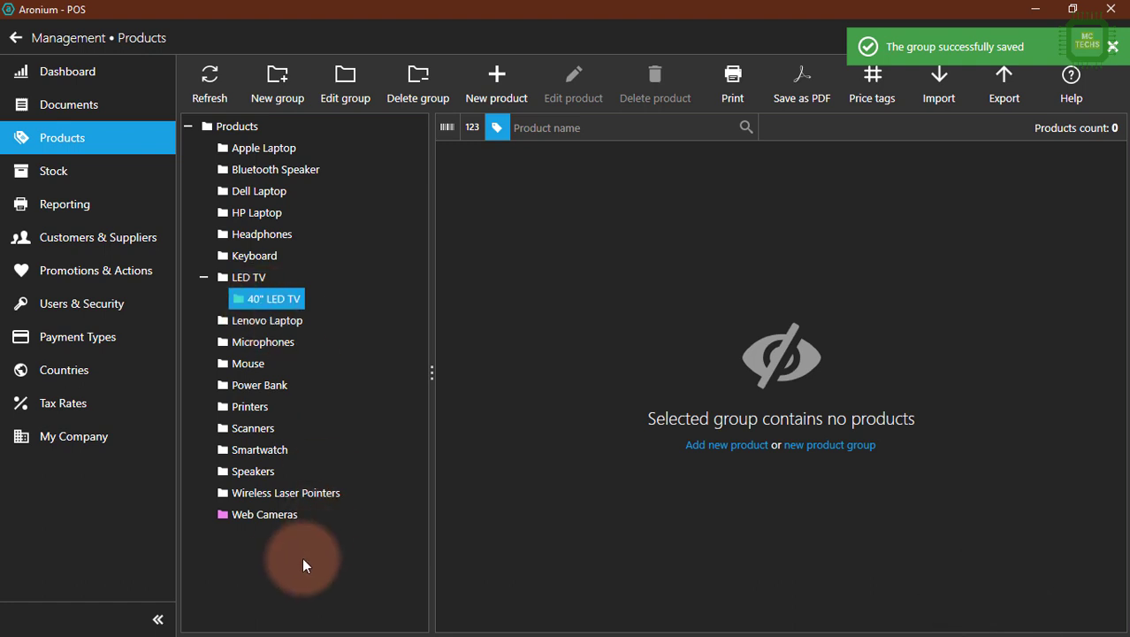
Delete the Web Cameras product group and confirm the deletion.
left_click(274, 511)
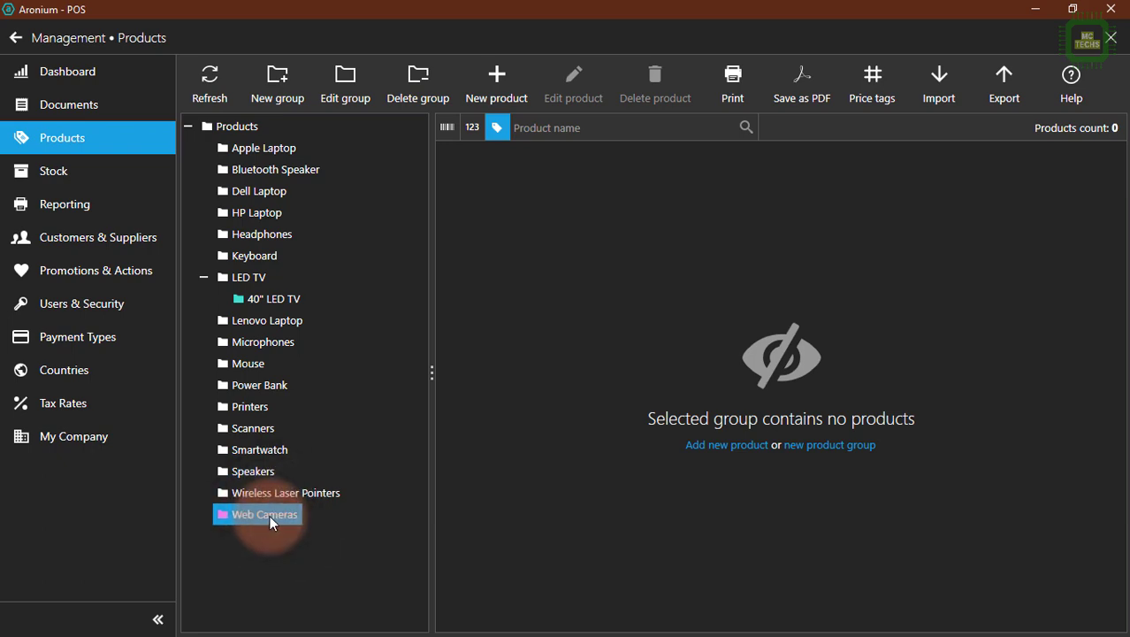
left_click(433, 92)
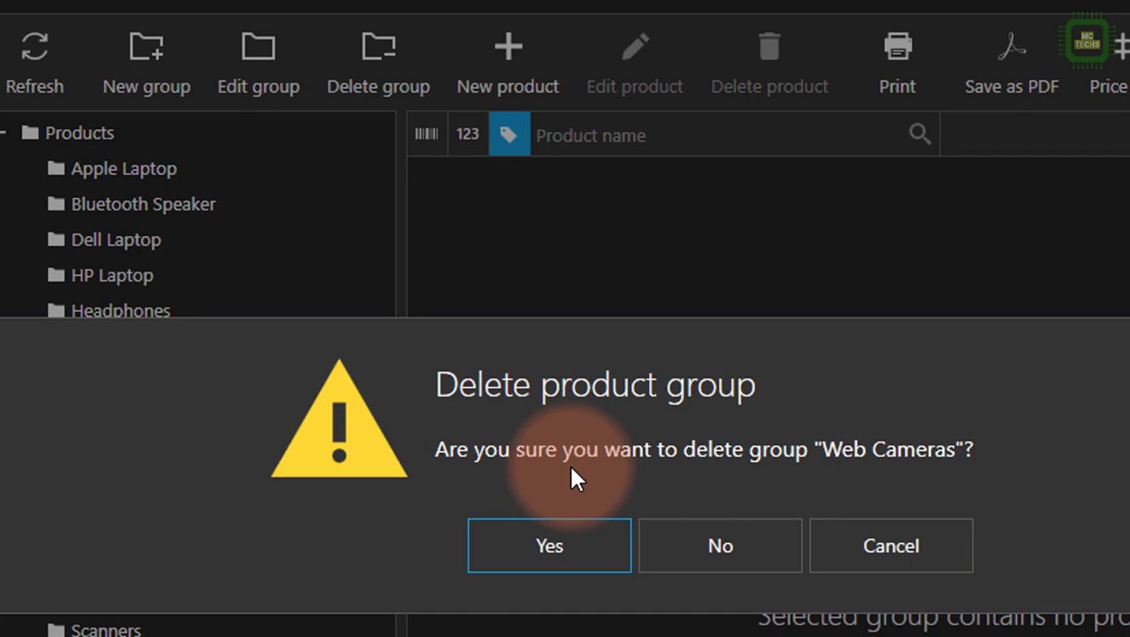
left_click(571, 537)
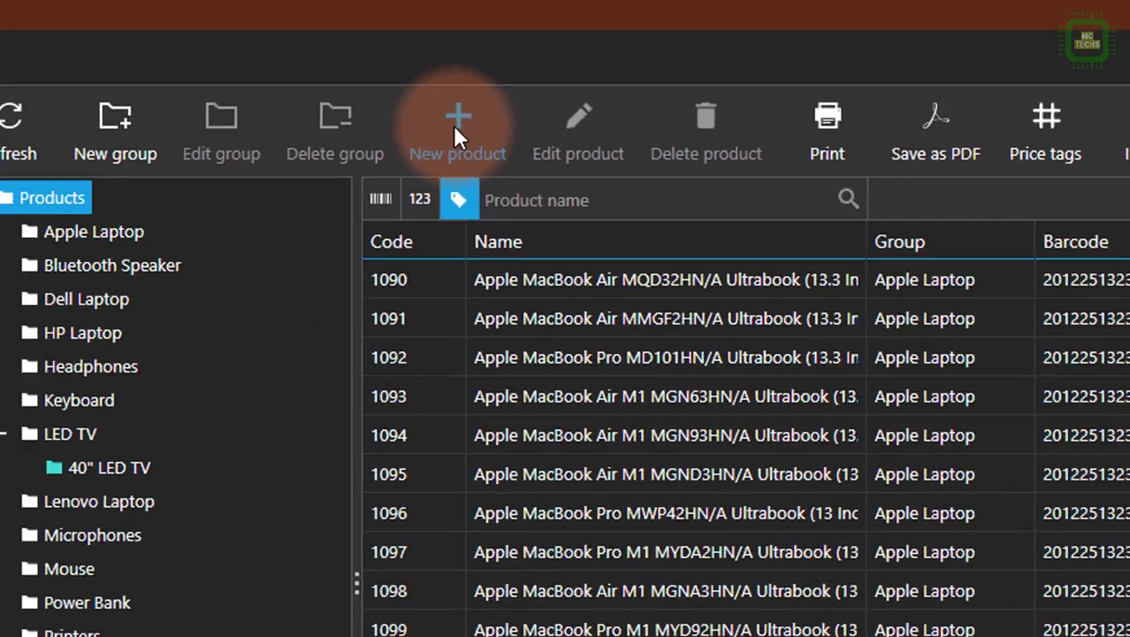
Start a new product named 40" LED Sony TV and generate a barcode for it.
left_click(421, 160)
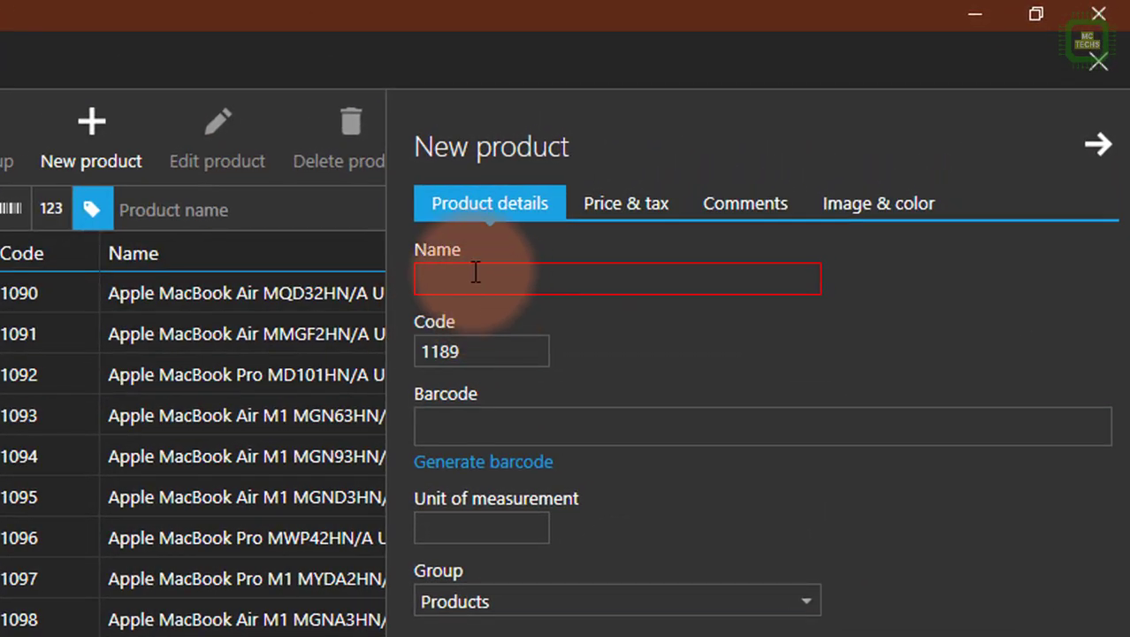
type("40")
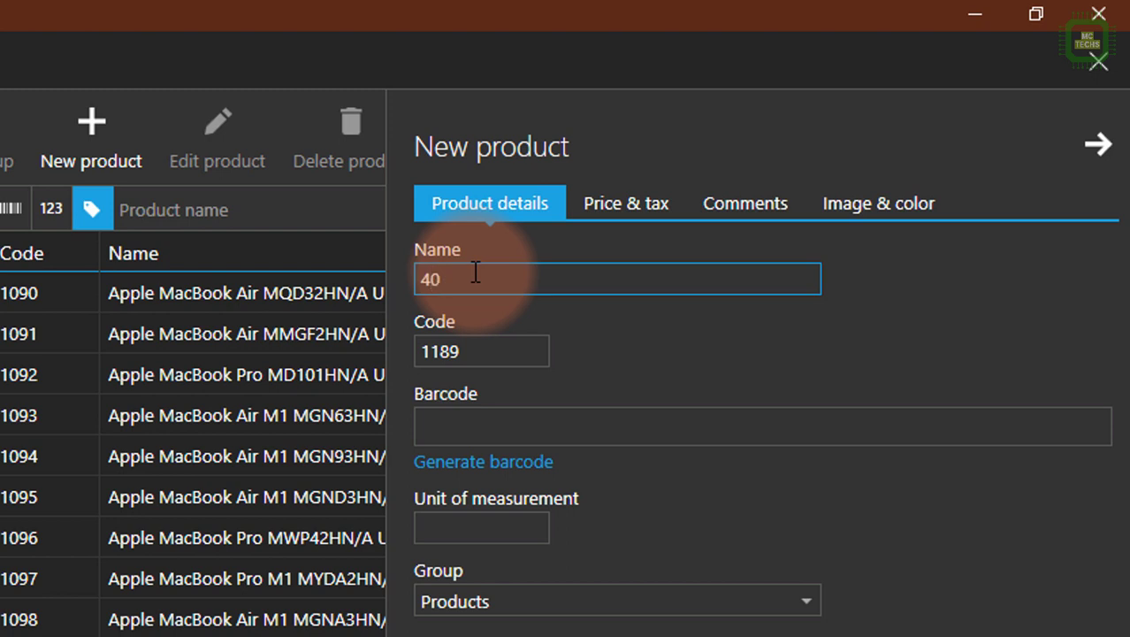
type("\" LED Sony TV")
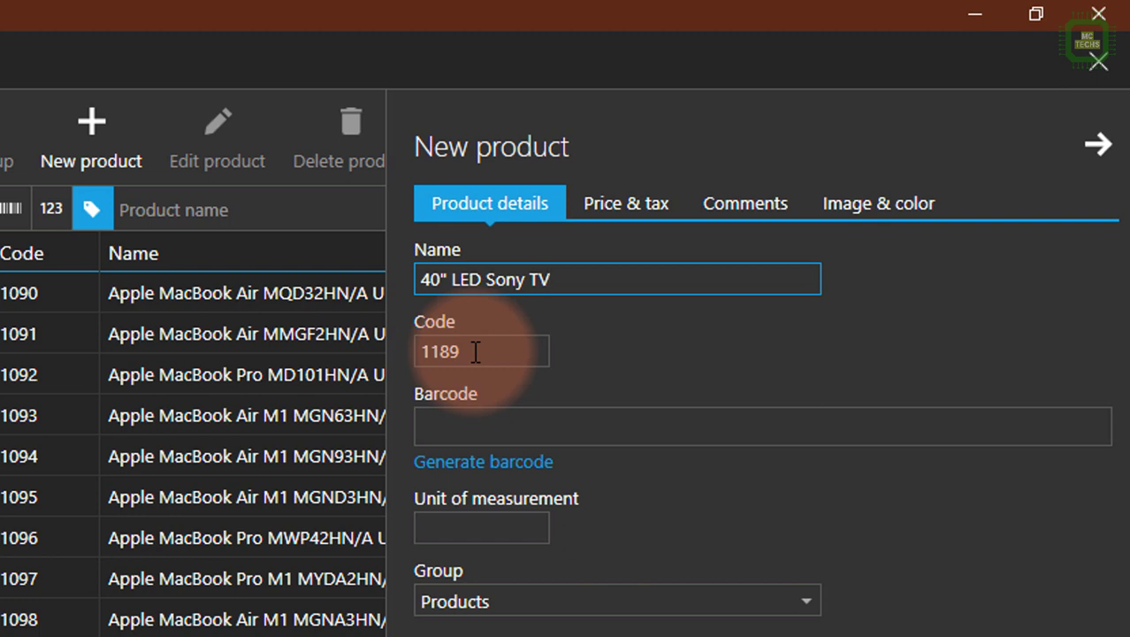
left_click(490, 464)
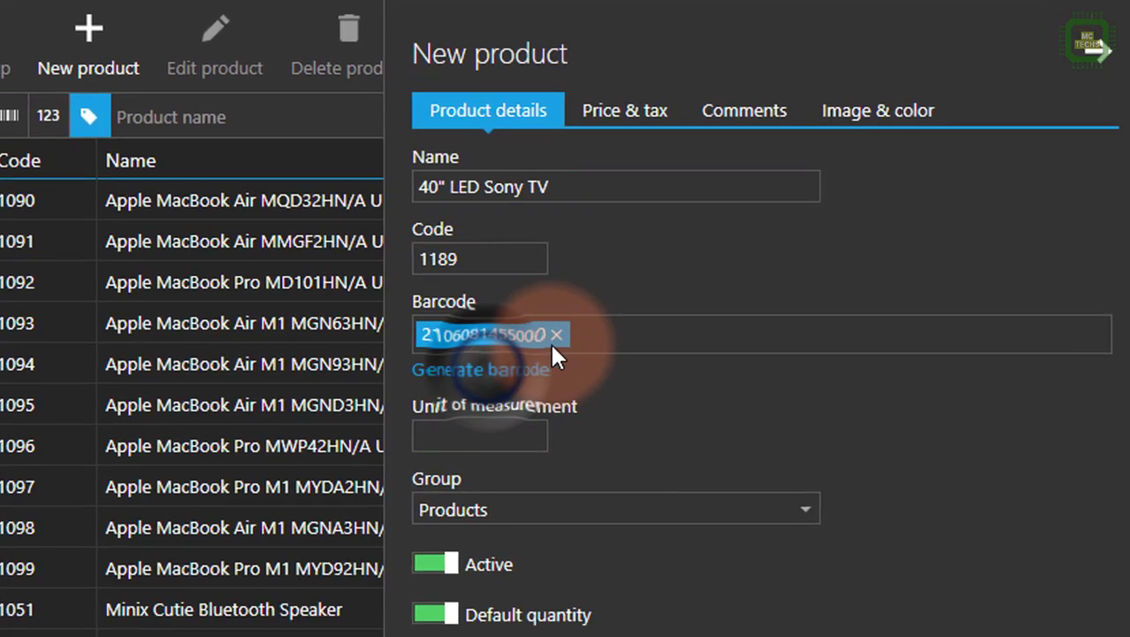
Save the new product with unit of measurement Qty in the group Products/LED TV/40" LED TV.
left_click(507, 432)
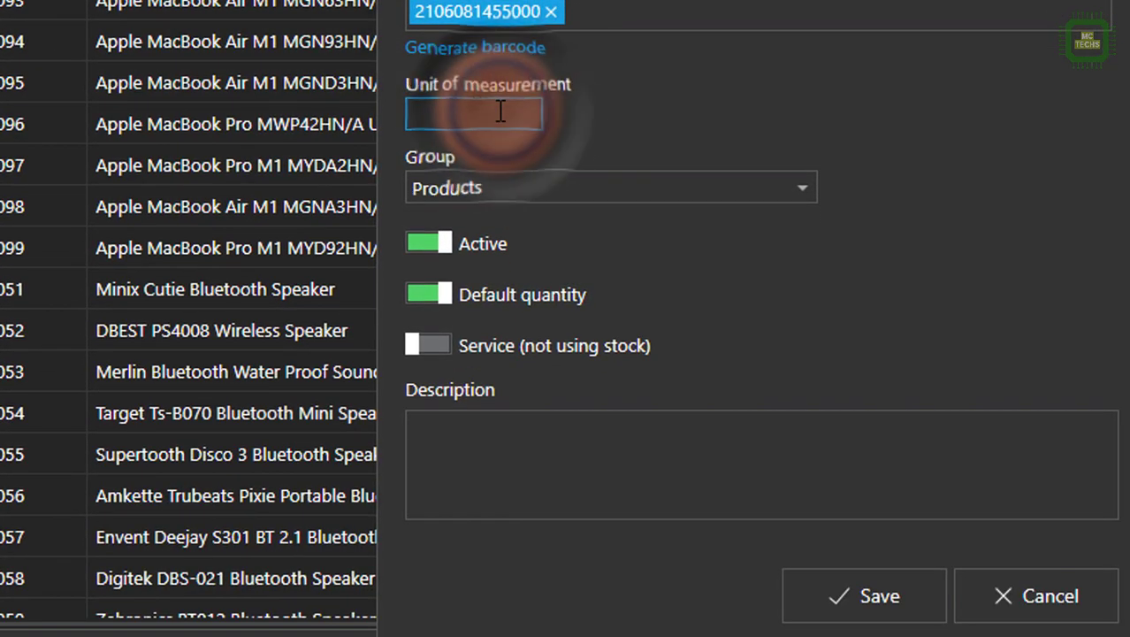
type("Qty")
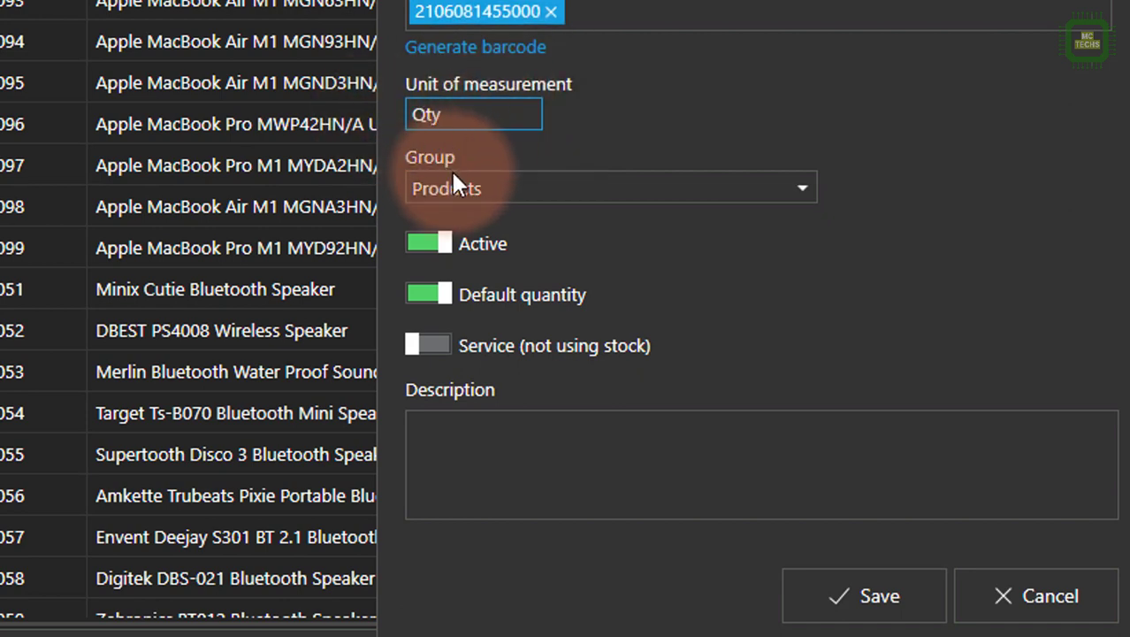
left_click(477, 188)
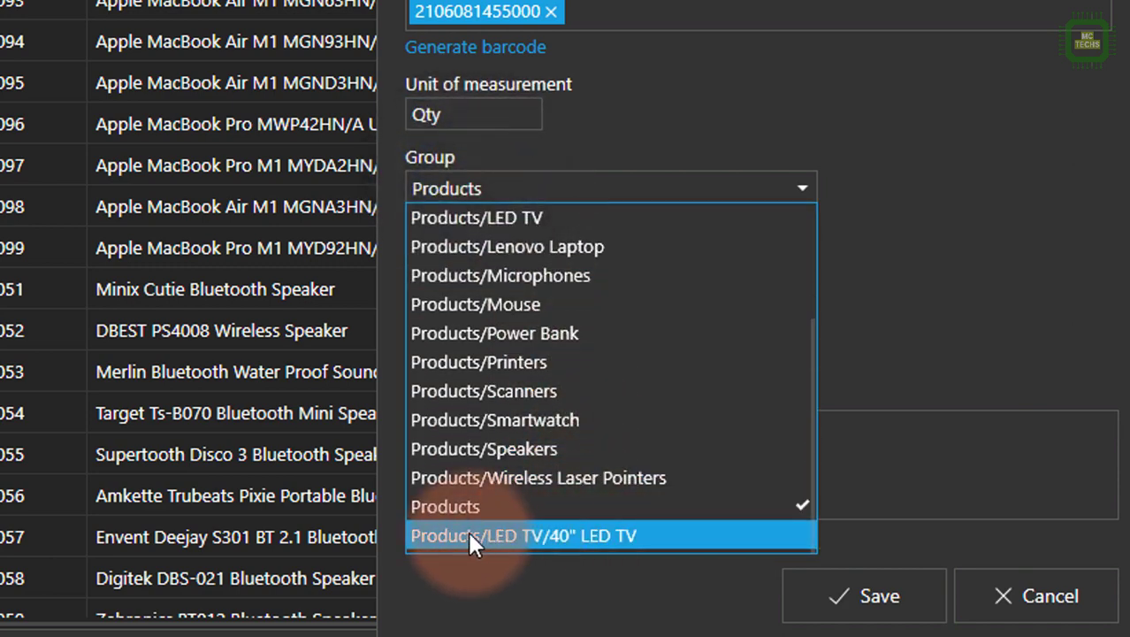
left_click(588, 537)
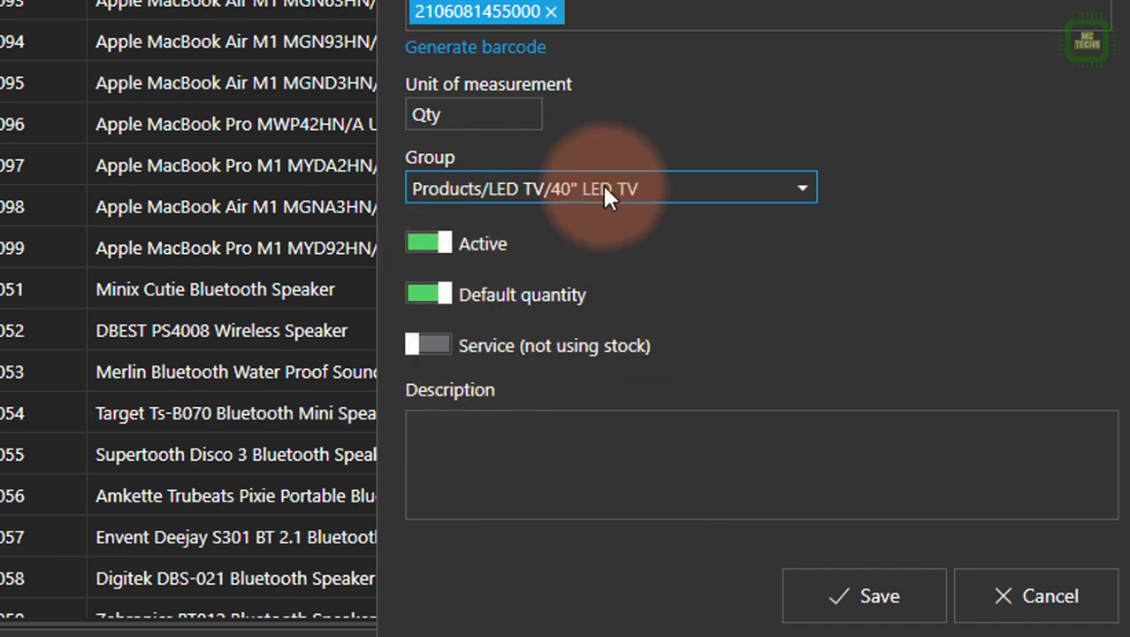
left_click(482, 433)
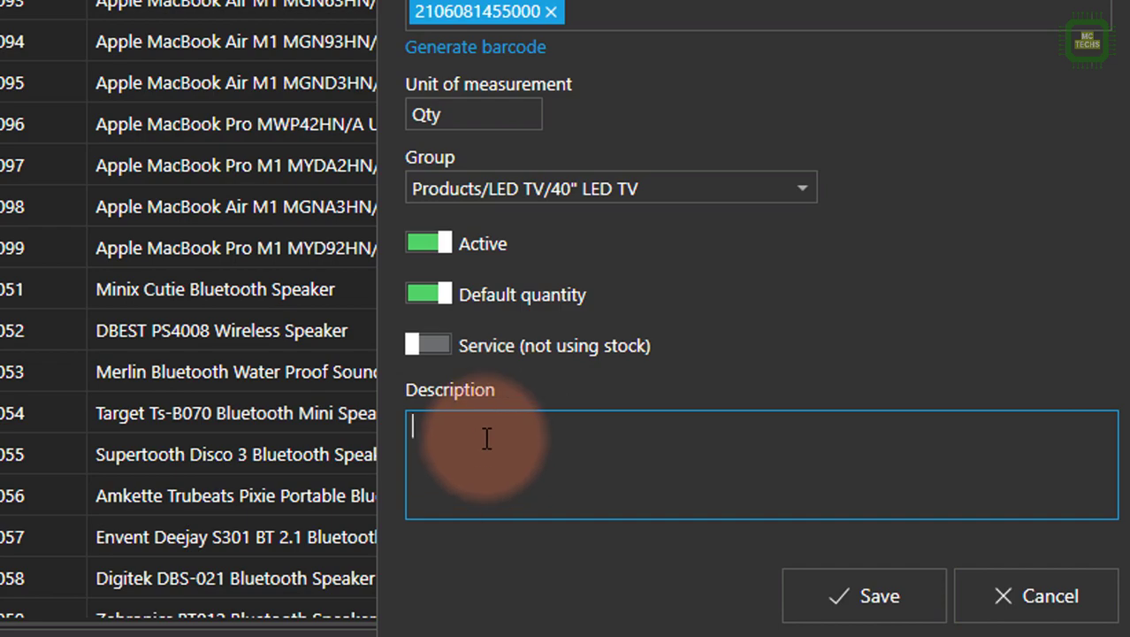
left_click(862, 595)
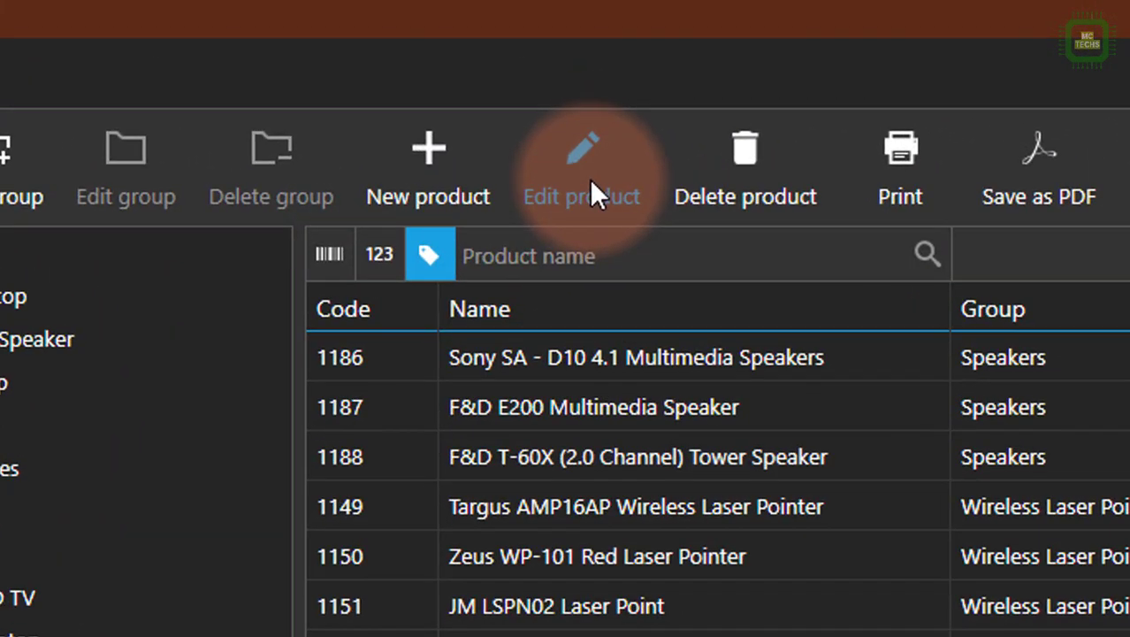
Rename the 40" LED Sony TV product to 40" LED Sony TV - 2019 Model Curved and save it.
left_click(591, 188)
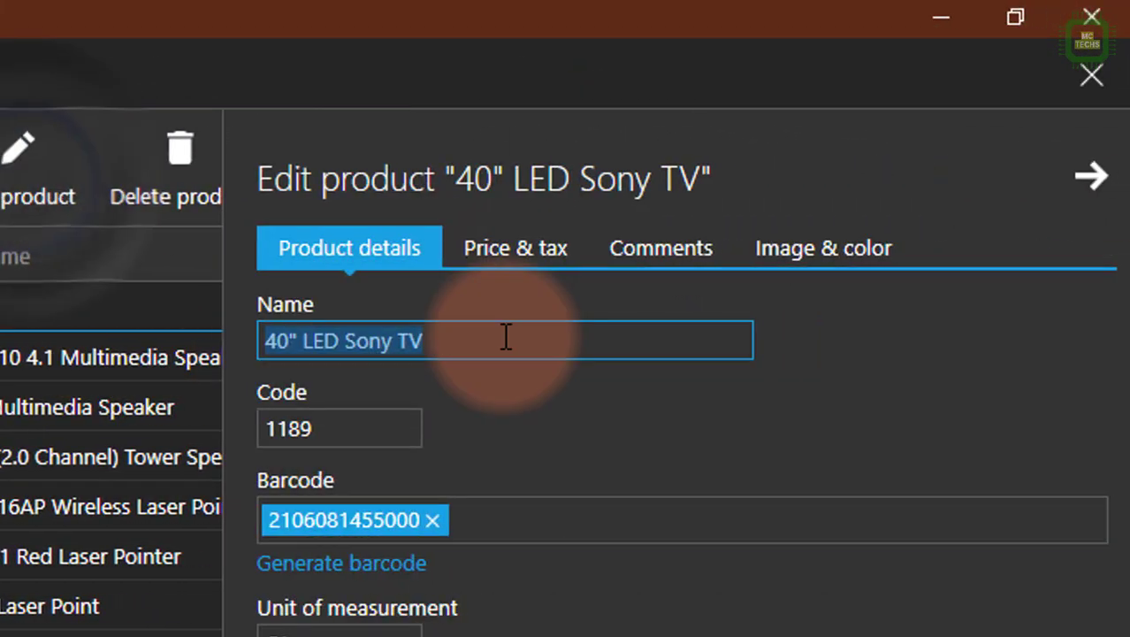
left_click(471, 344)
type("- ")
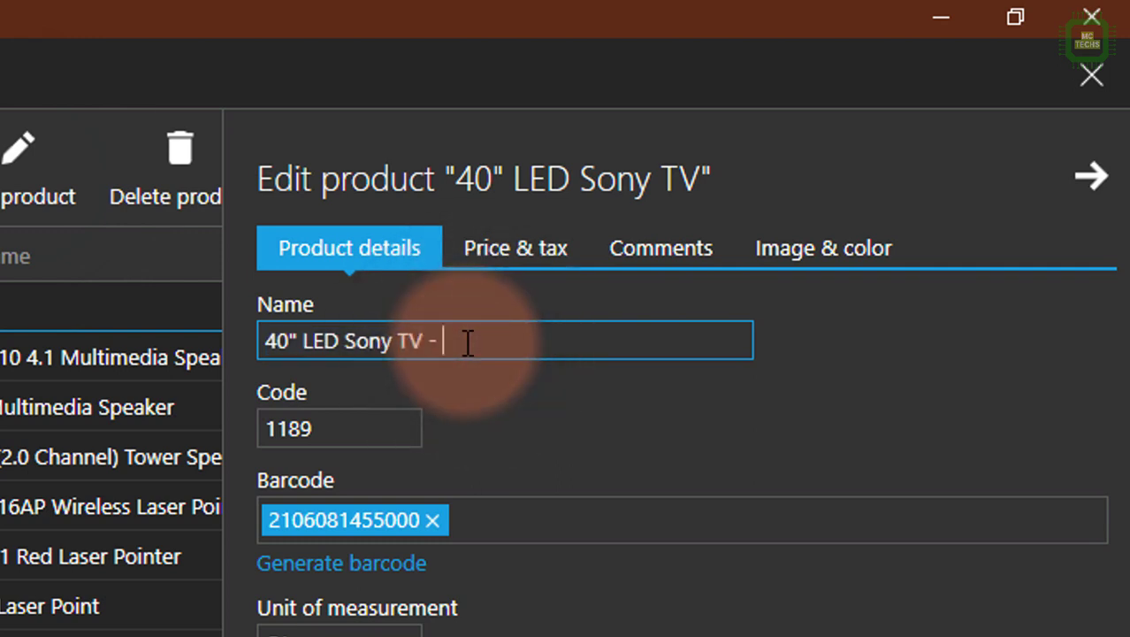
type("2019 Mode")
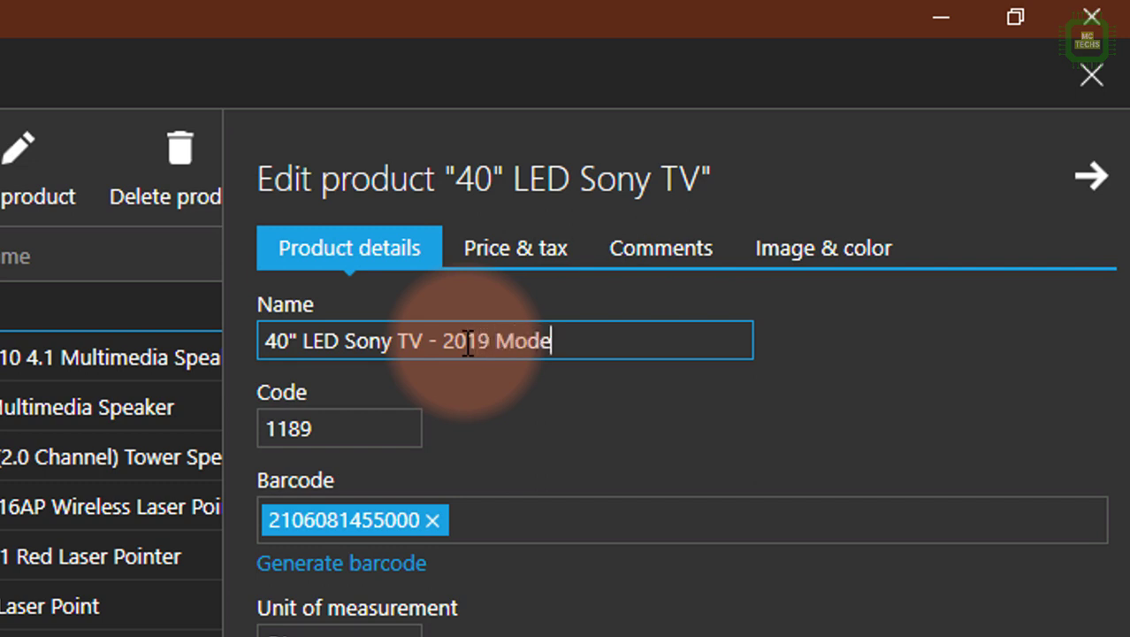
type("lk")
key("BackSpace")
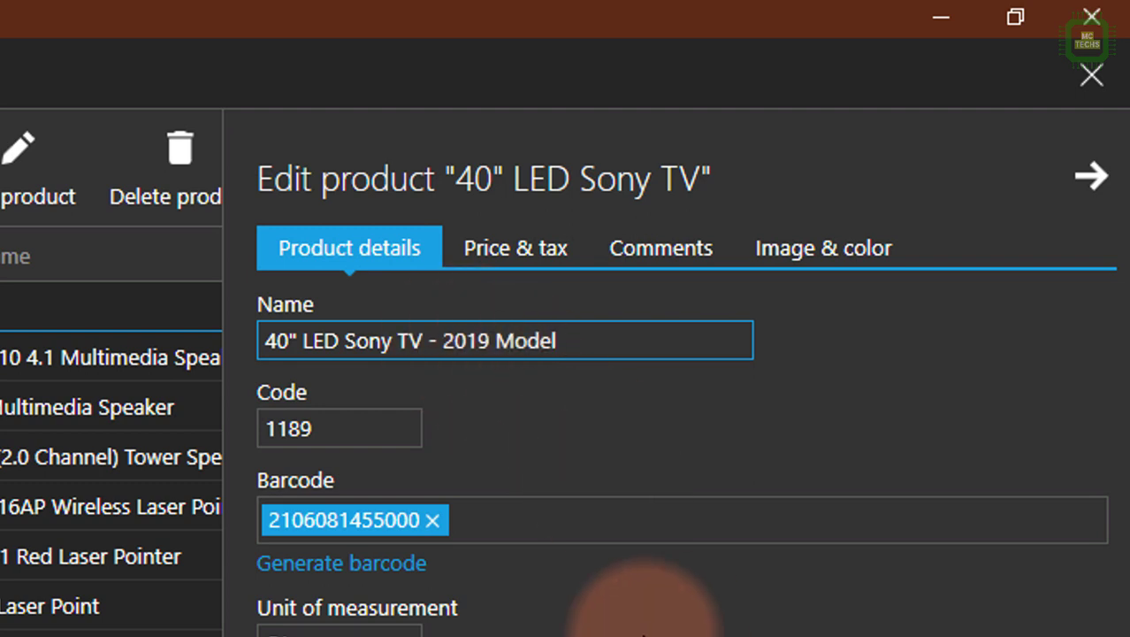
type("Curve")
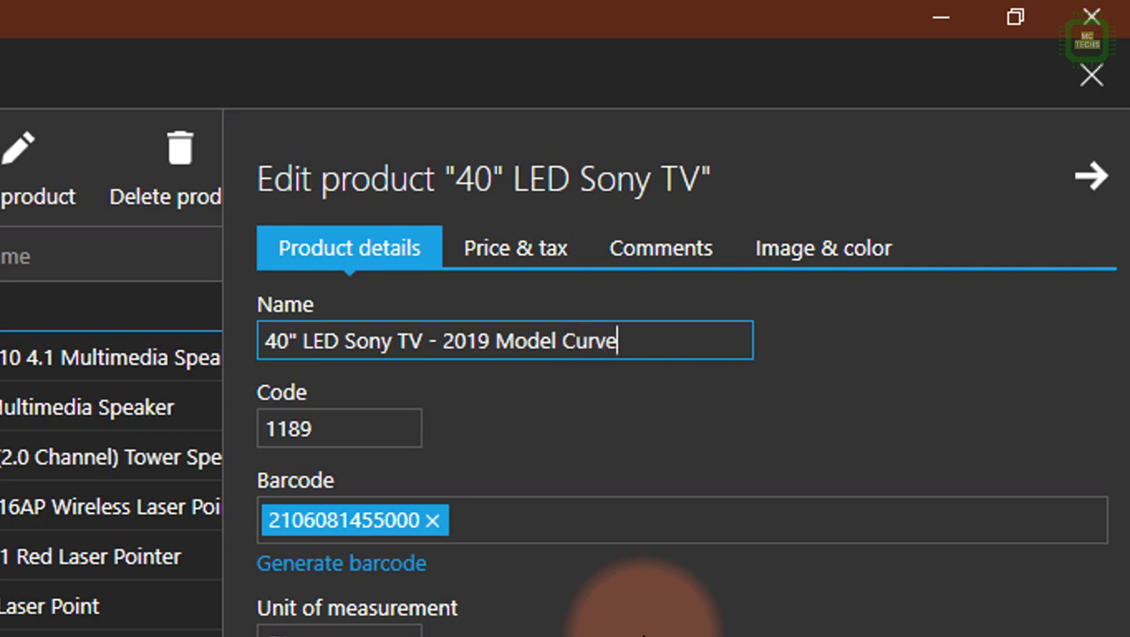
type("fd")
key("BackSpace")
key("BackSpace")
type("d")
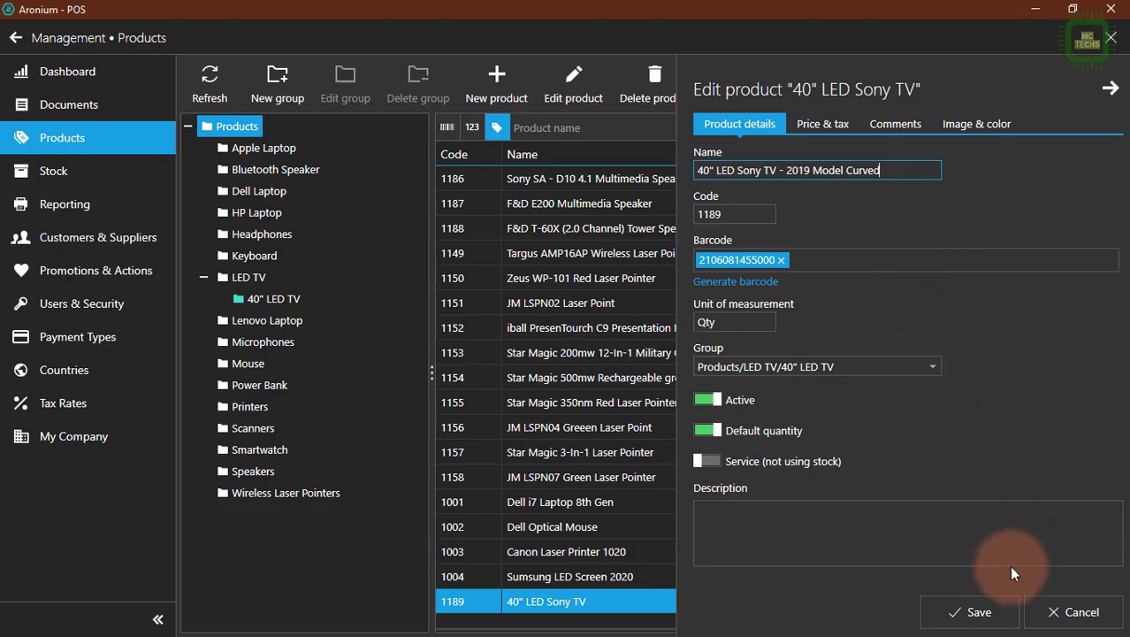
left_click(995, 610)
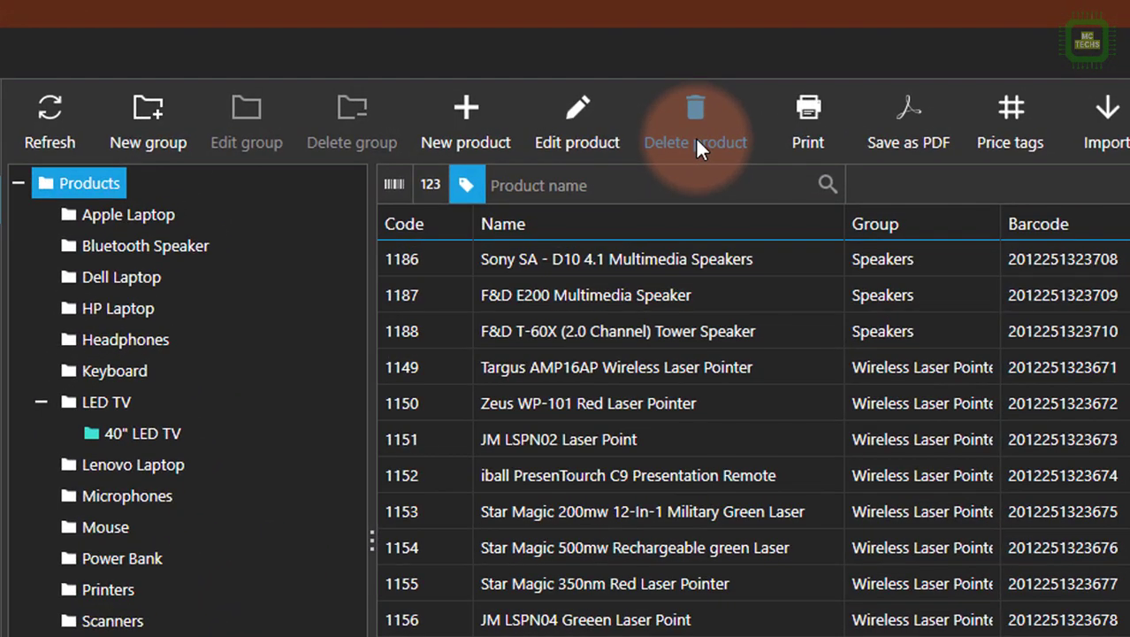
Delete the product 40" LED Sony TV - 2019 Model Curved and confirm the deletion.
left_click(696, 142)
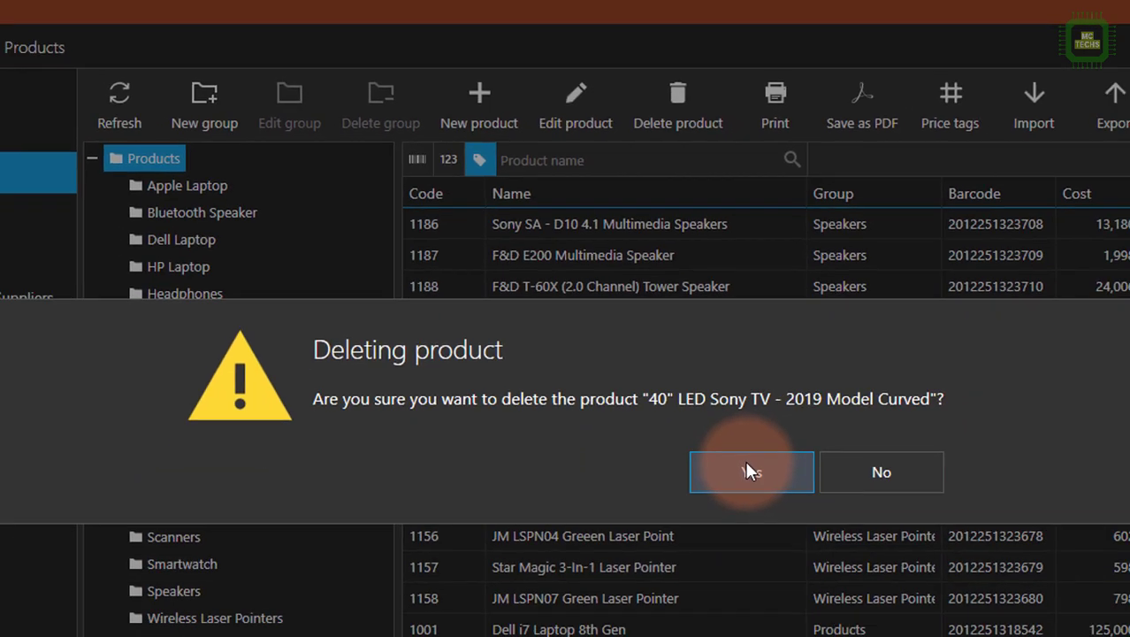
left_click(776, 541)
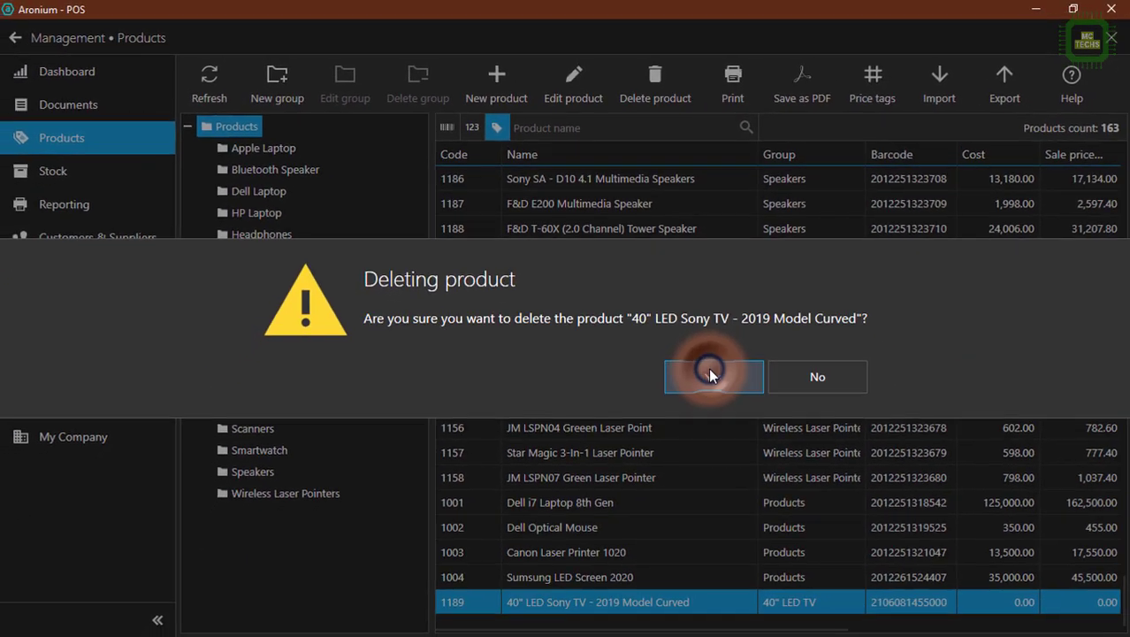